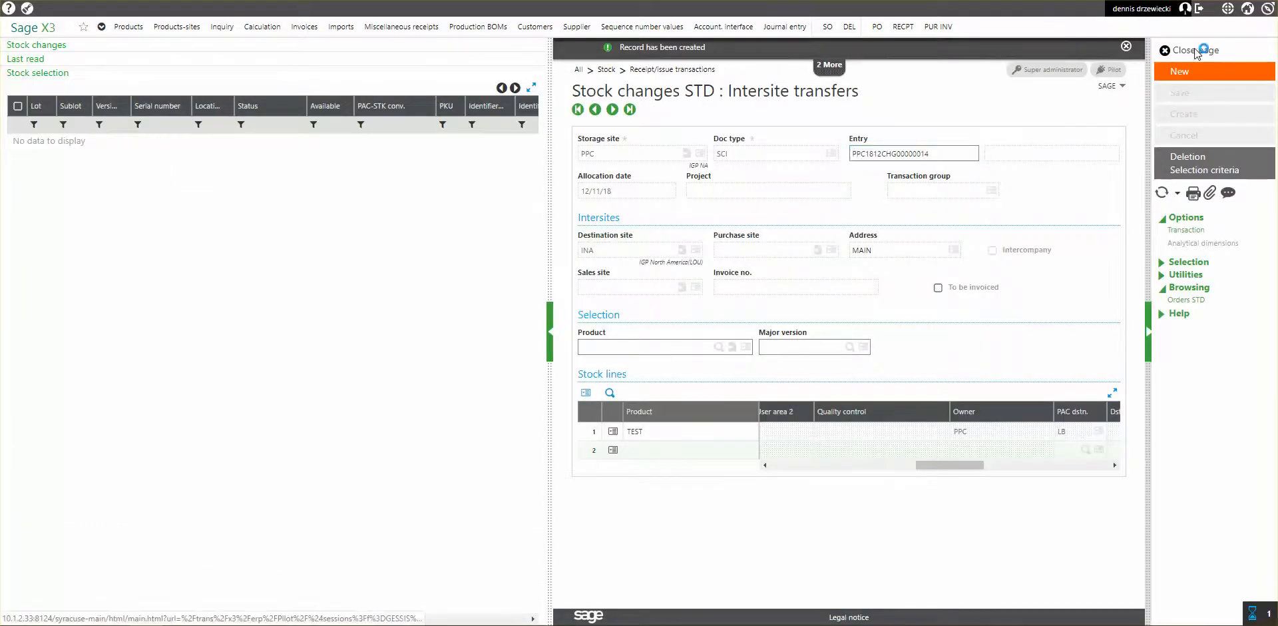
Open the recently read customer records and check the intersite setting and site of customer PPC.
{"action": "left_click", "coordinate": [1196, 51]}
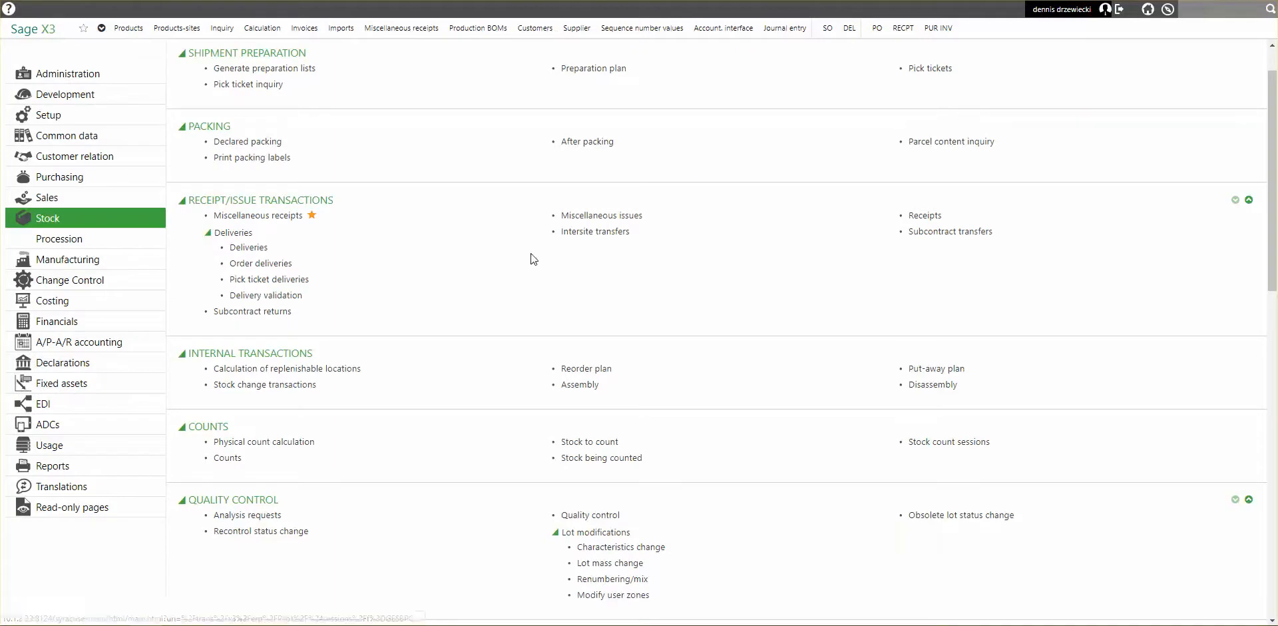
{"action": "left_click", "coordinate": [545, 32]}
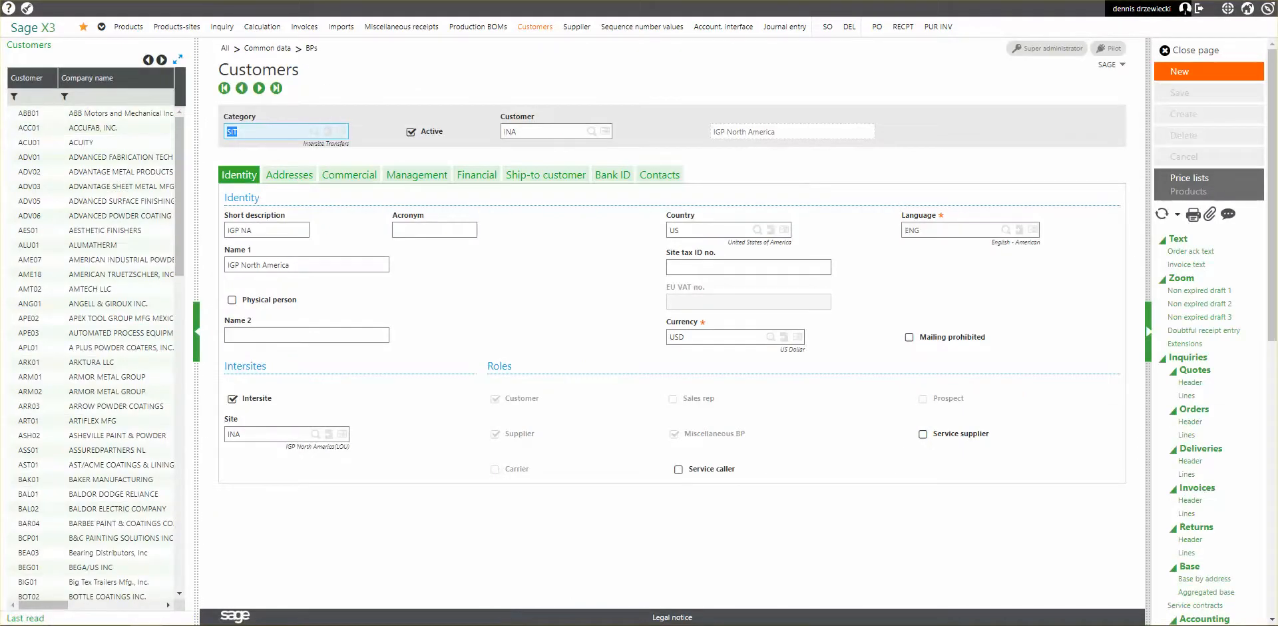
{"action": "left_click", "coordinate": [25, 618]}
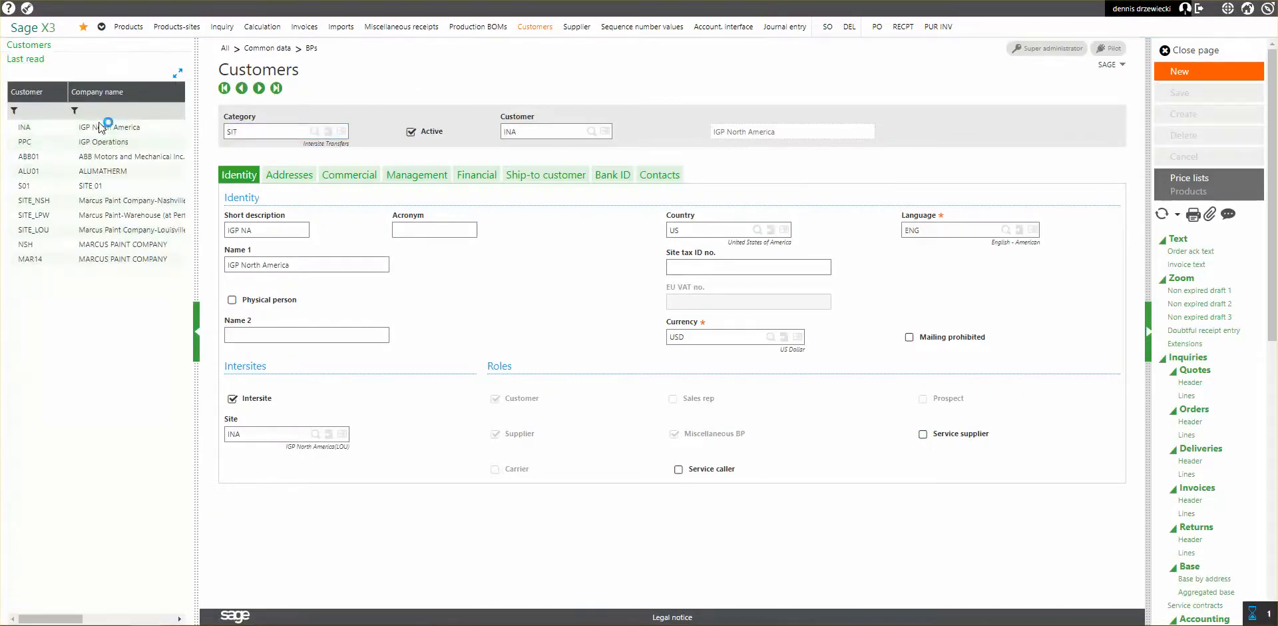
{"action": "left_click", "coordinate": [101, 141]}
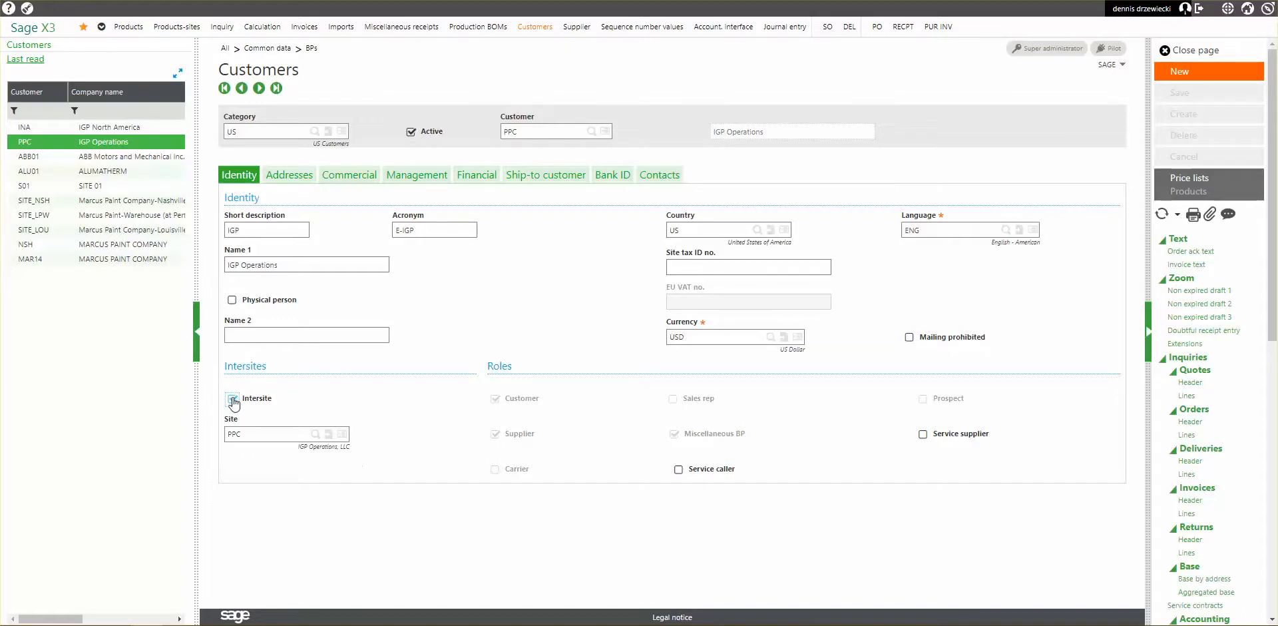
{"action": "left_click", "coordinate": [257, 434]}
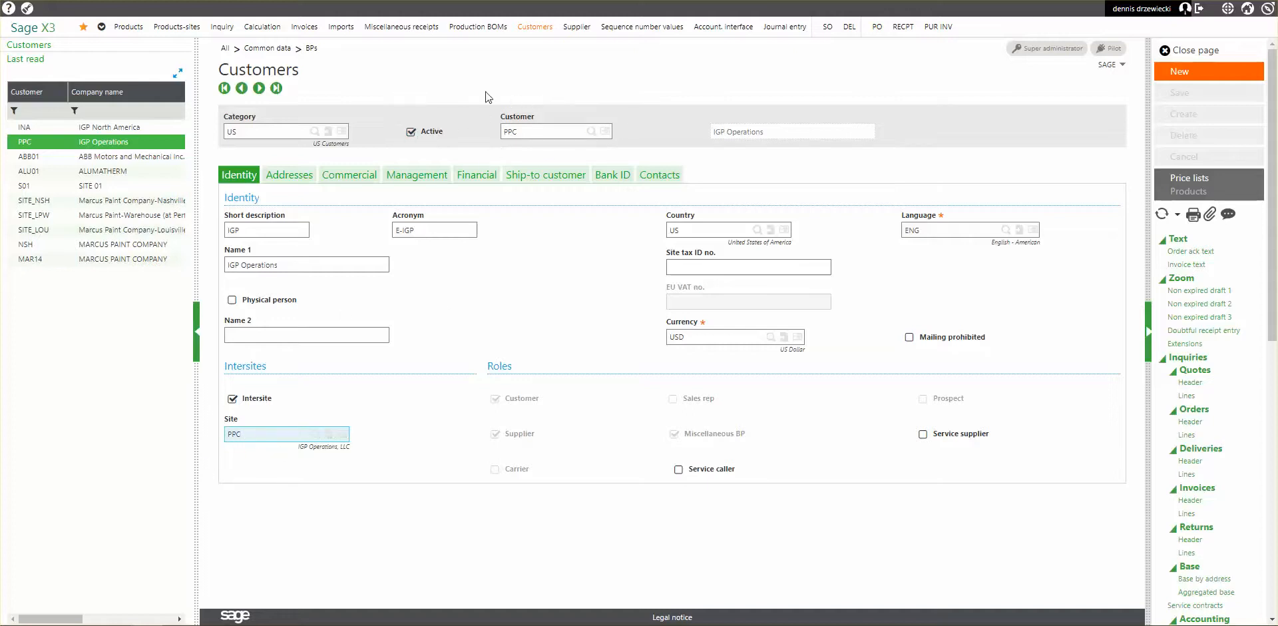
Check the intersite settings of customers INA and S01, and close the customer records.
{"action": "left_click", "coordinate": [128, 127]}
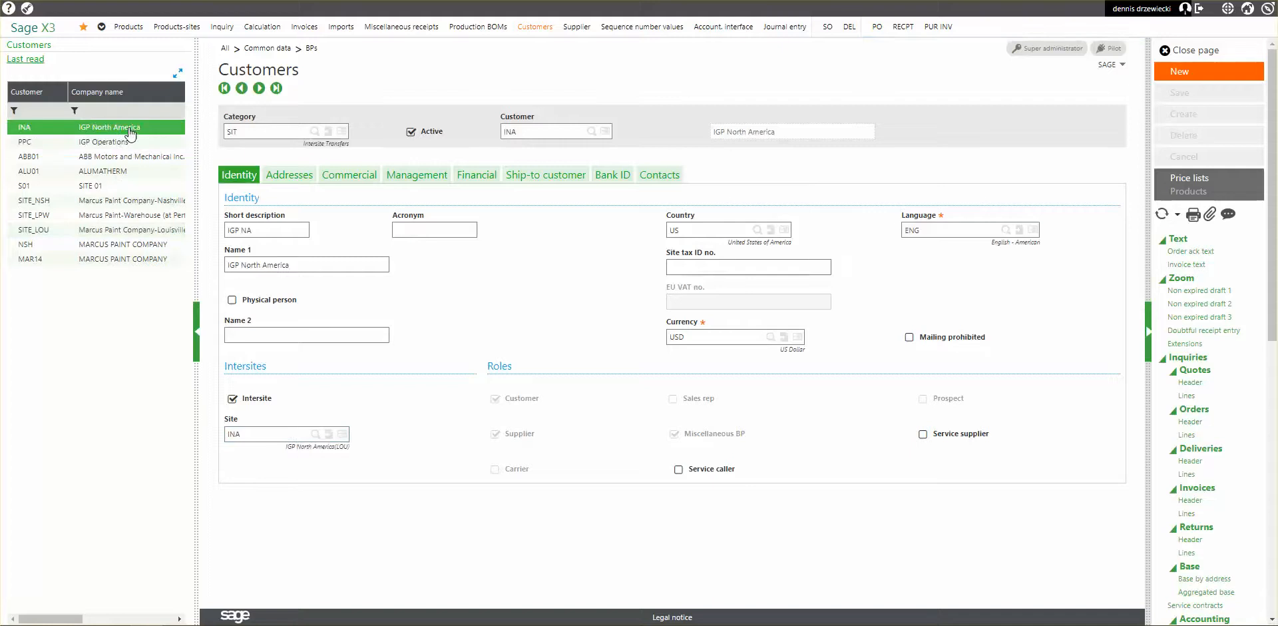
{"action": "left_click", "coordinate": [110, 186]}
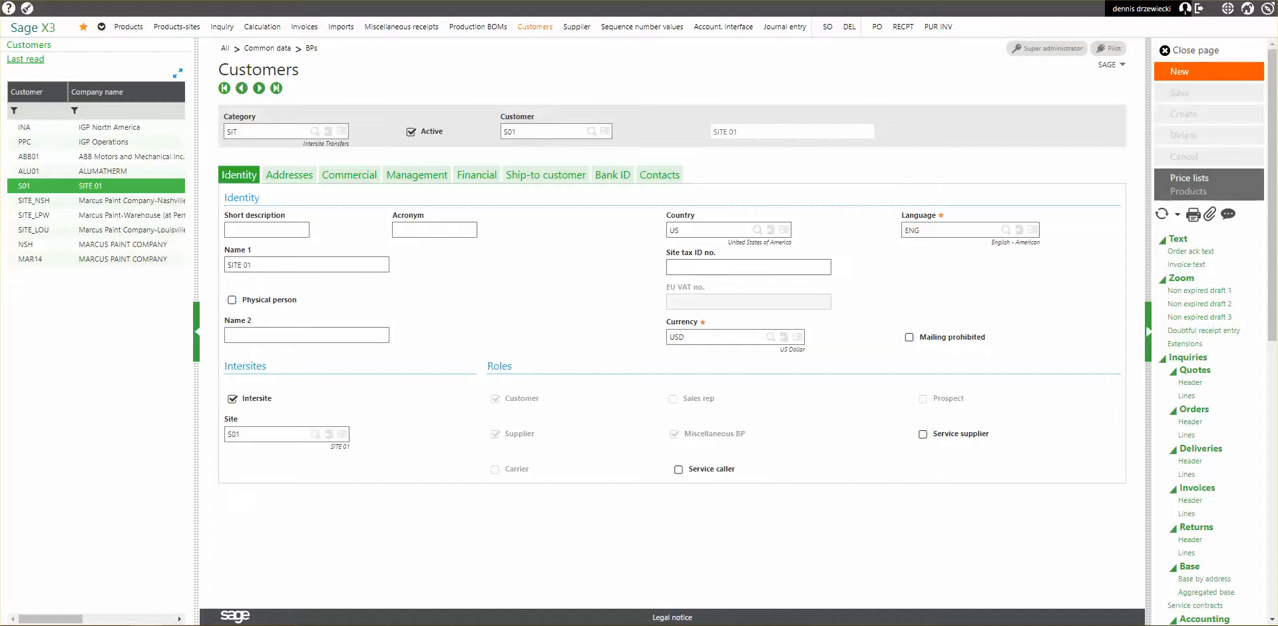
{"action": "left_click", "coordinate": [1195, 52]}
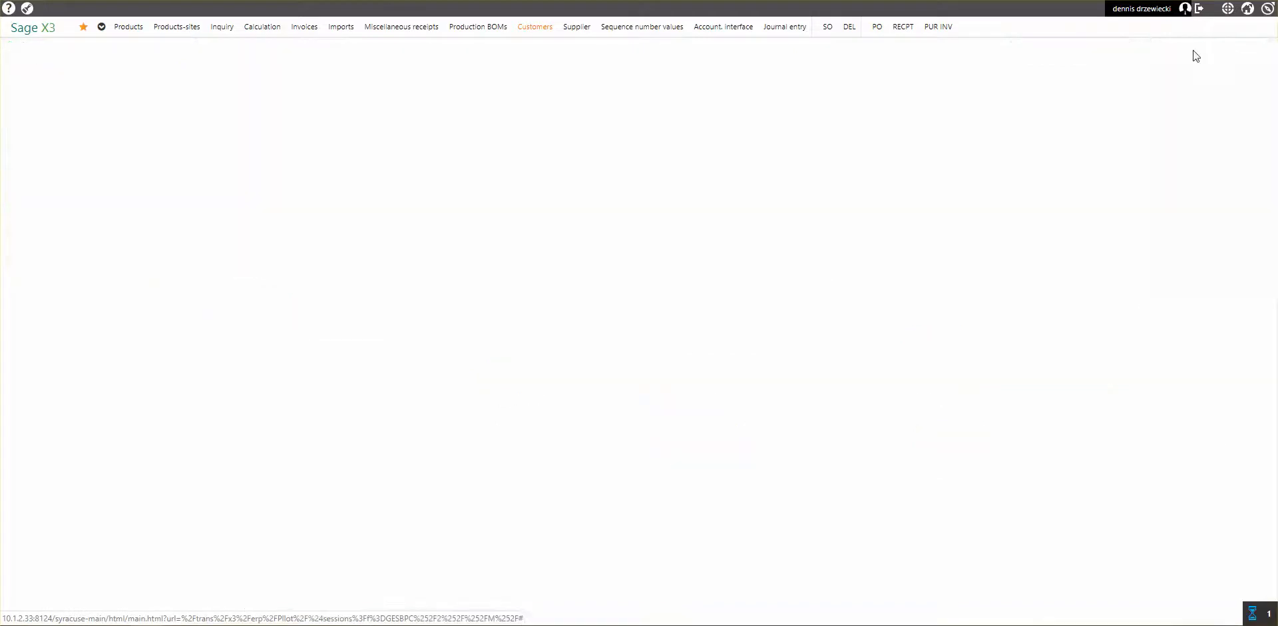
Filter the product-site records for product TEST and view its stock situation at storage site PPC.
{"action": "left_click", "coordinate": [179, 29]}
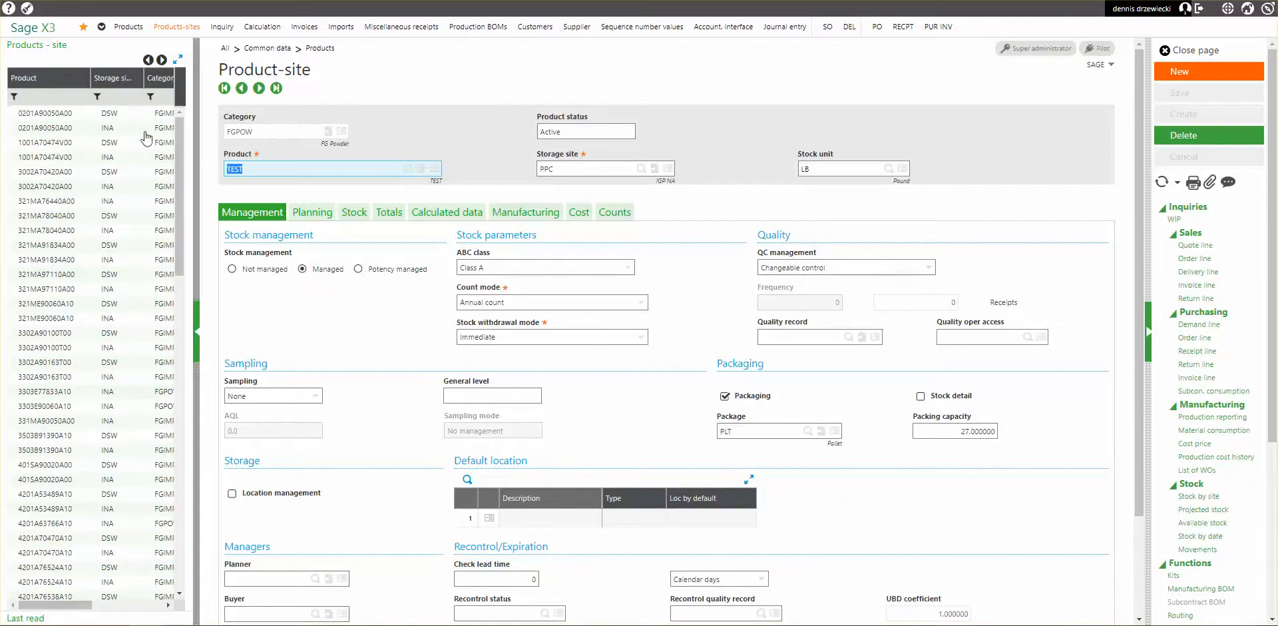
{"action": "left_click", "coordinate": [54, 98]}
{"action": "key", "text": "Return"}
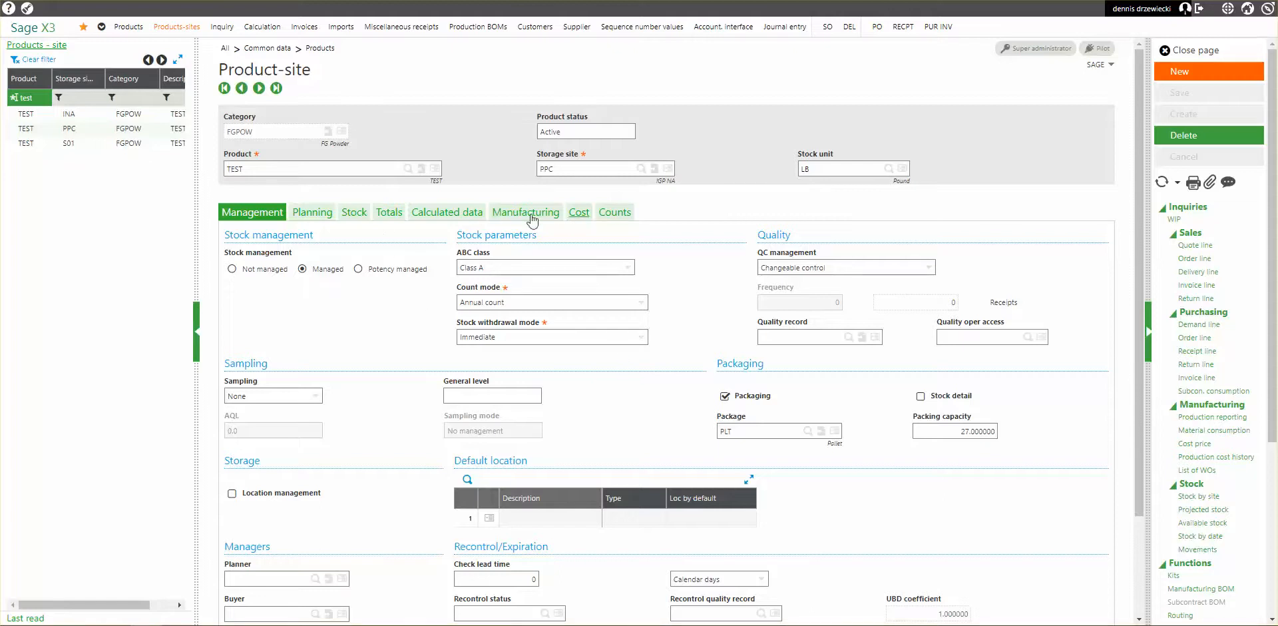
{"action": "left_click", "coordinate": [354, 213]}
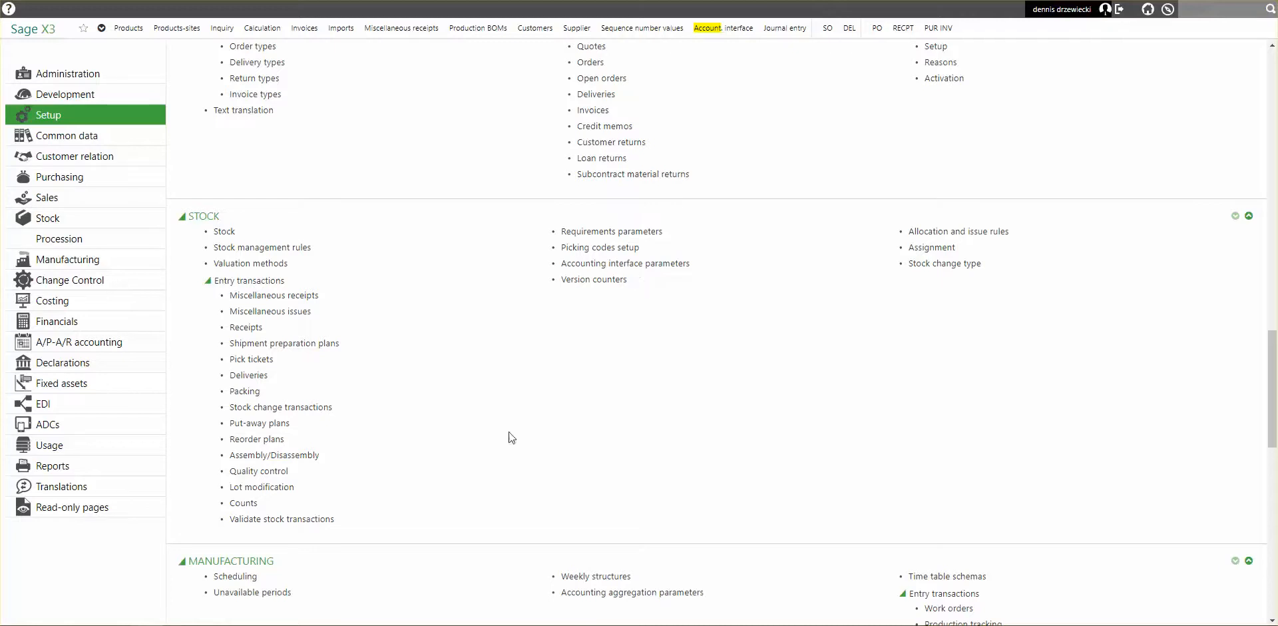
Open the stock Intersite transfers function with the STD transaction.
{"action": "left_click", "coordinate": [97, 238]}
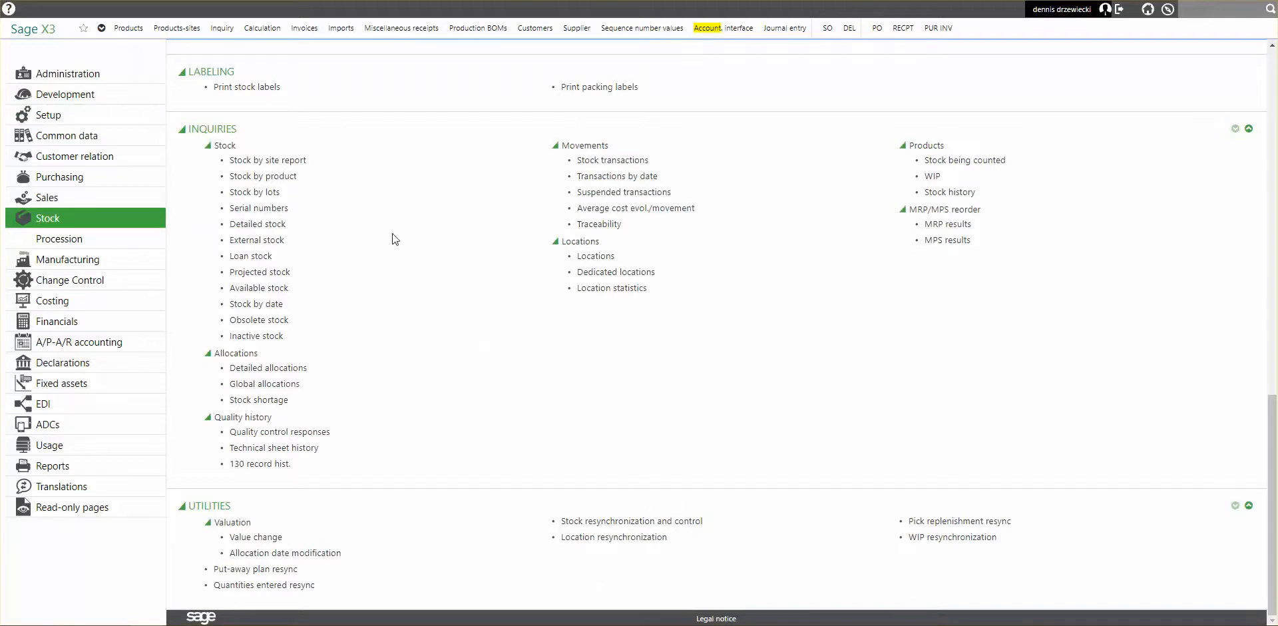
{"action": "scroll", "coordinate": [383, 263], "scroll_direction": "up", "scroll_amount": 14}
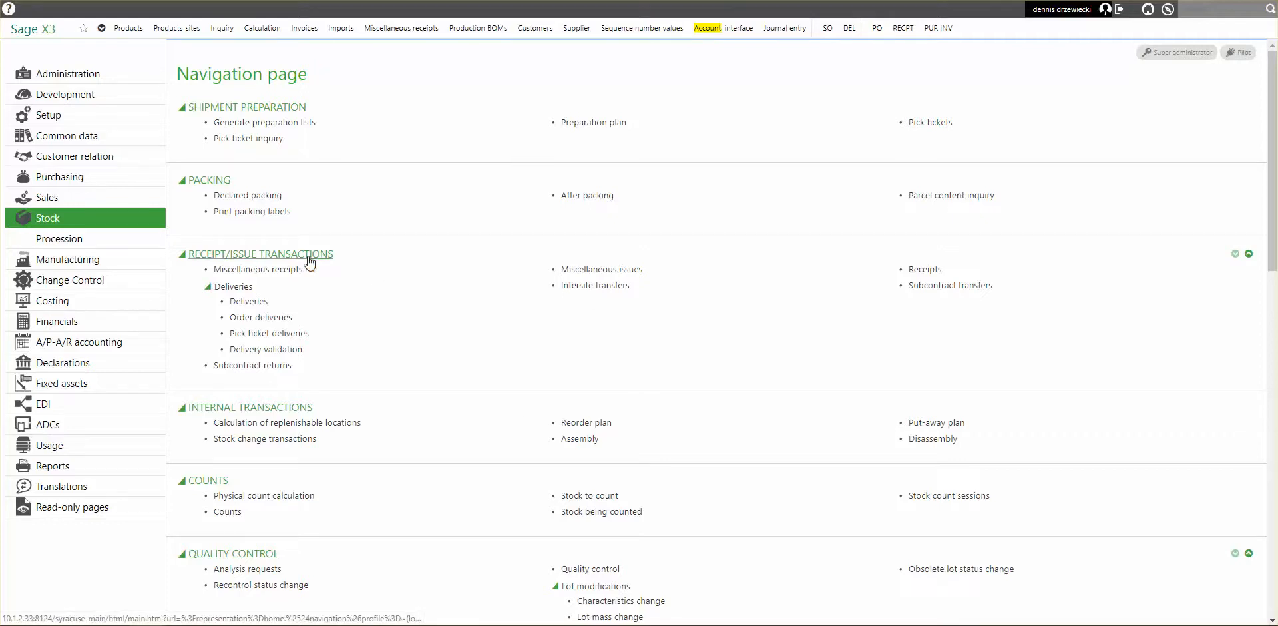
{"action": "left_click", "coordinate": [592, 287]}
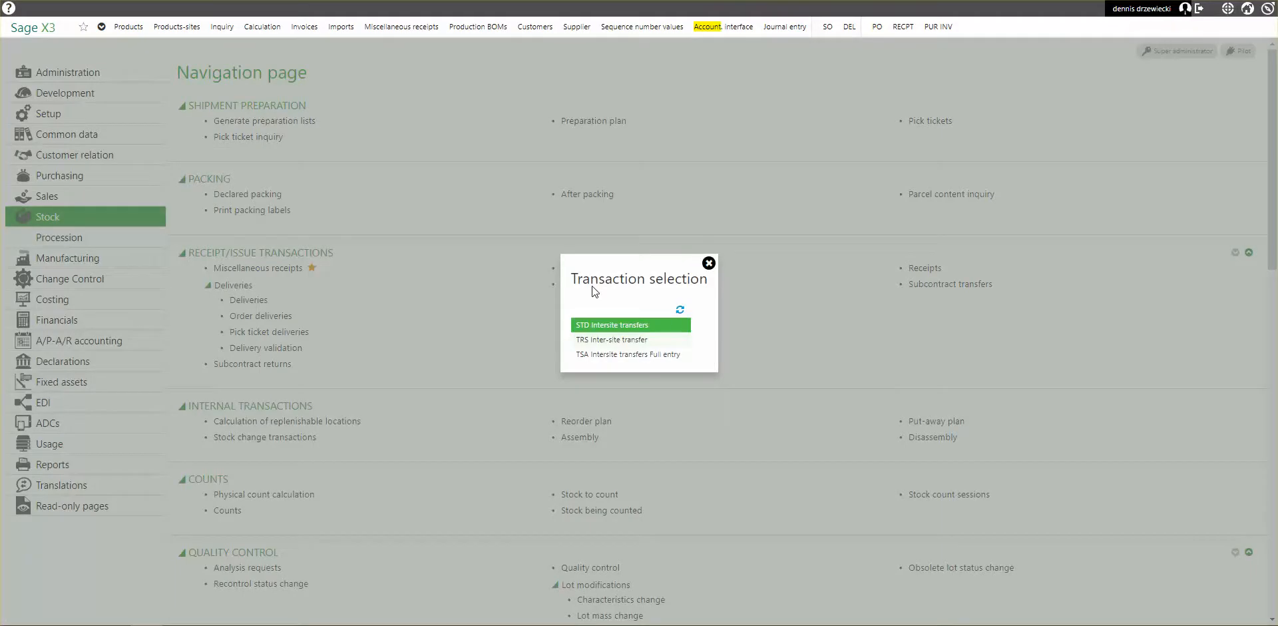
{"action": "left_click", "coordinate": [632, 325]}
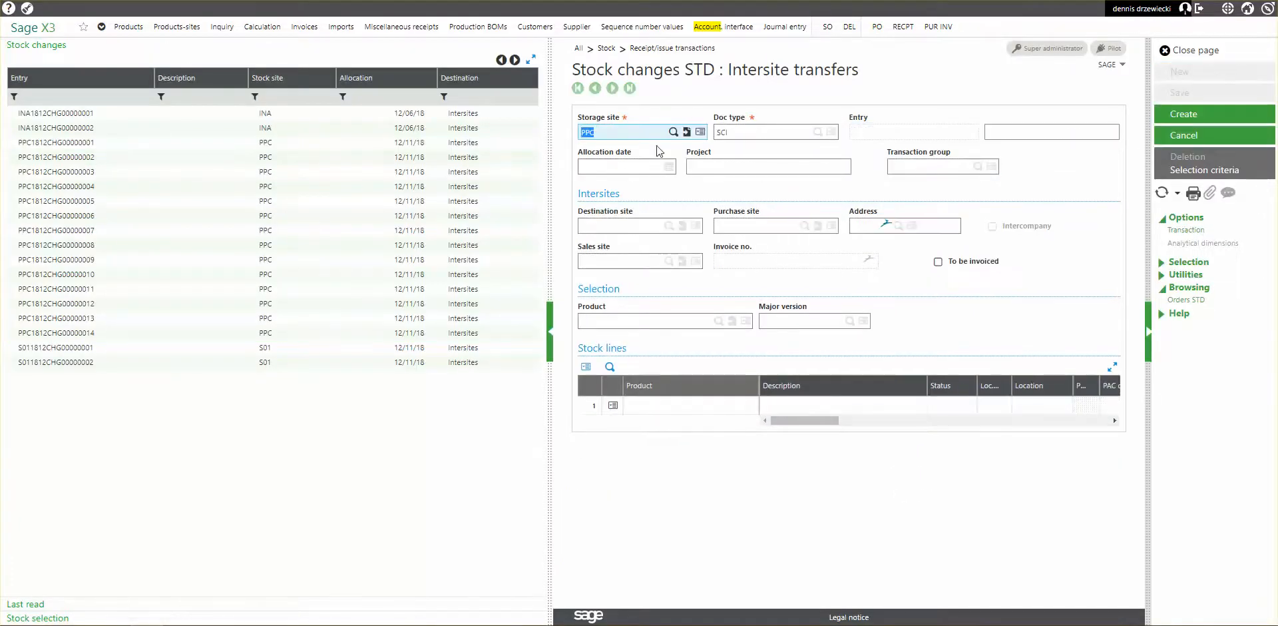
Set the transfer's destination site to INA and the product selection to TEST.
{"action": "left_click", "coordinate": [617, 226]}
{"action": "type", "text": "INA"}
{"action": "key", "text": "Tab"}
{"action": "left_click", "coordinate": [649, 325]}
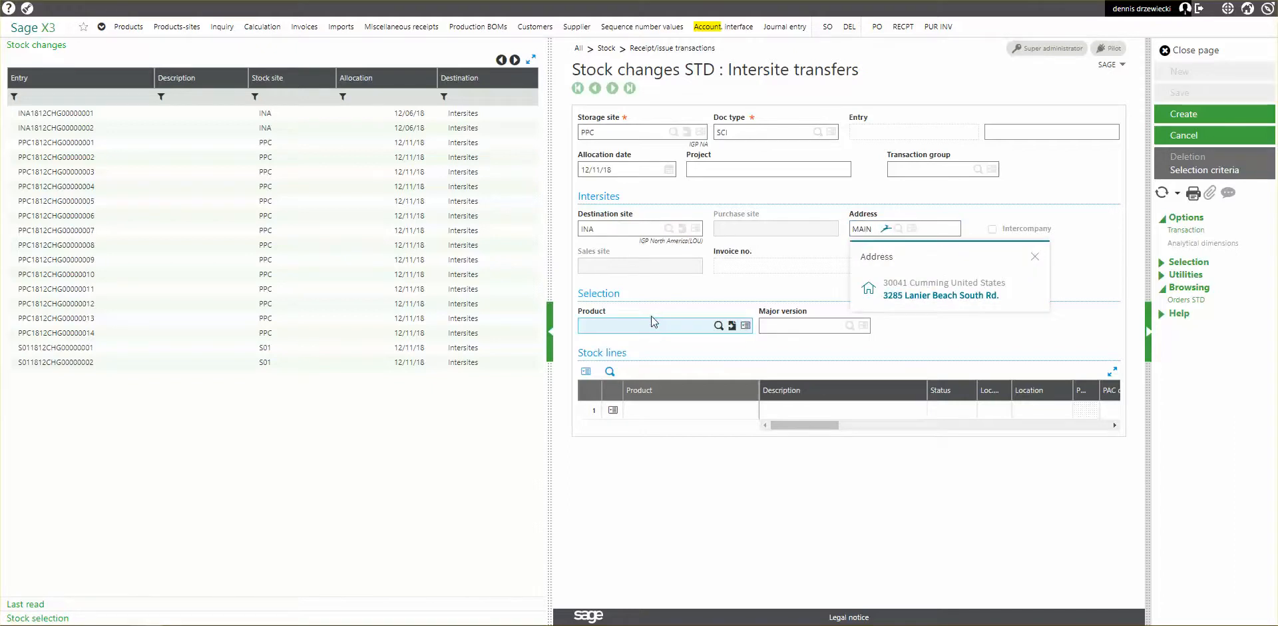
{"action": "key", "text": "Tab"}
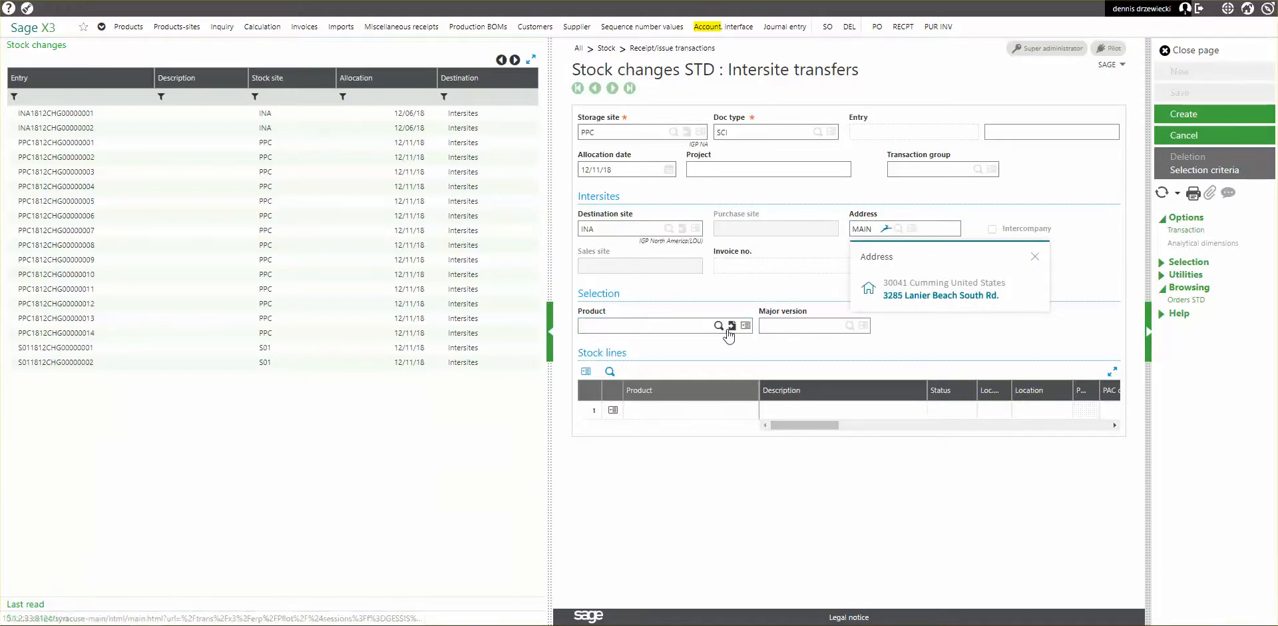
{"action": "left_click", "coordinate": [664, 326]}
{"action": "type", "text": "test"}
{"action": "key", "text": "Tab"}
Delete the Intersite transfer receipt valuation exception from the FIF valuation method used by TEST at PPC, and save the method.
{"action": "key", "text": "ctrl+Tab"}
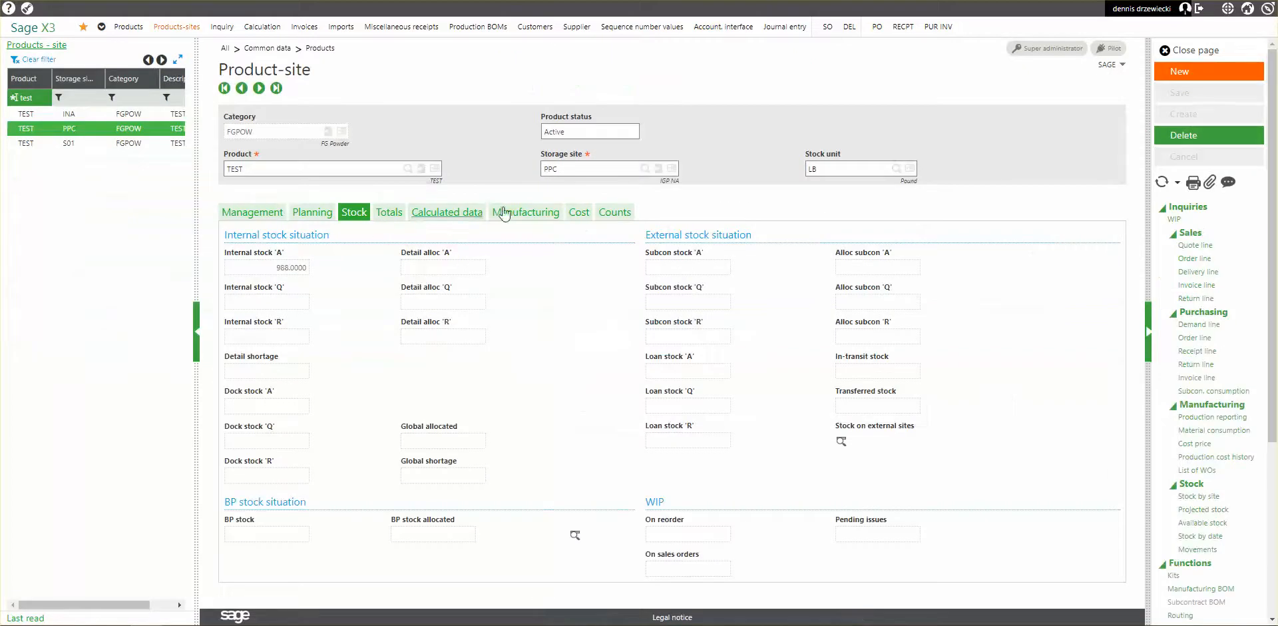
{"action": "left_click", "coordinate": [579, 213]}
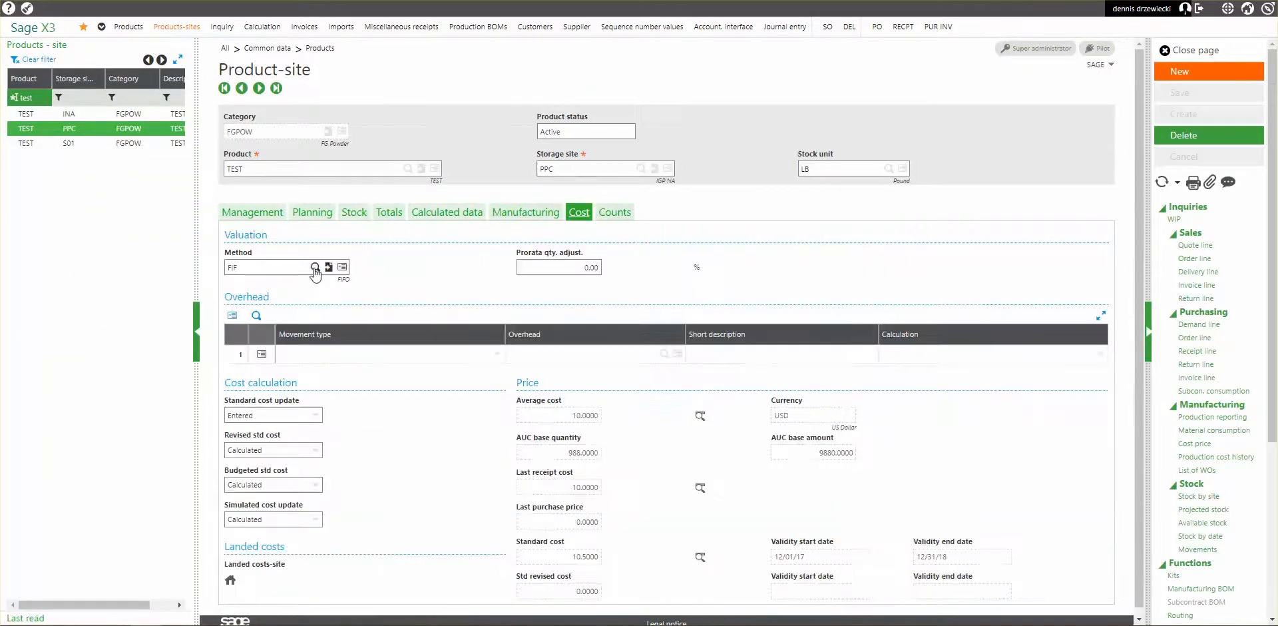
{"action": "left_click", "coordinate": [326, 265]}
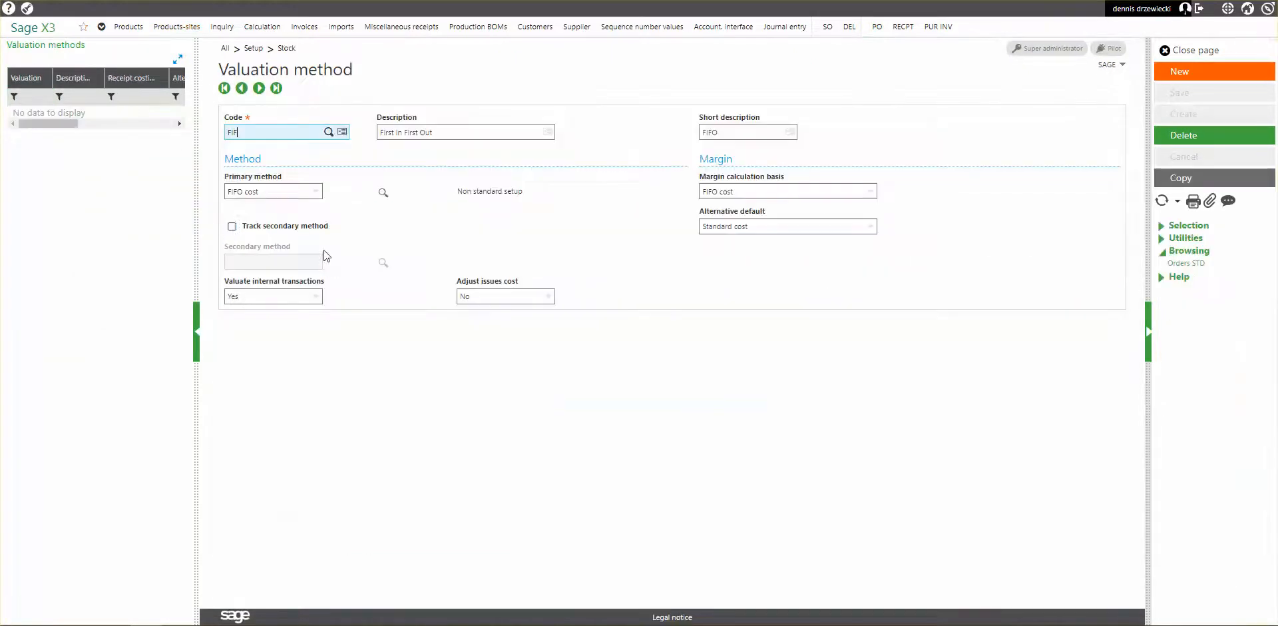
{"action": "left_click", "coordinate": [383, 193]}
{"action": "left_click", "coordinate": [214, 482]}
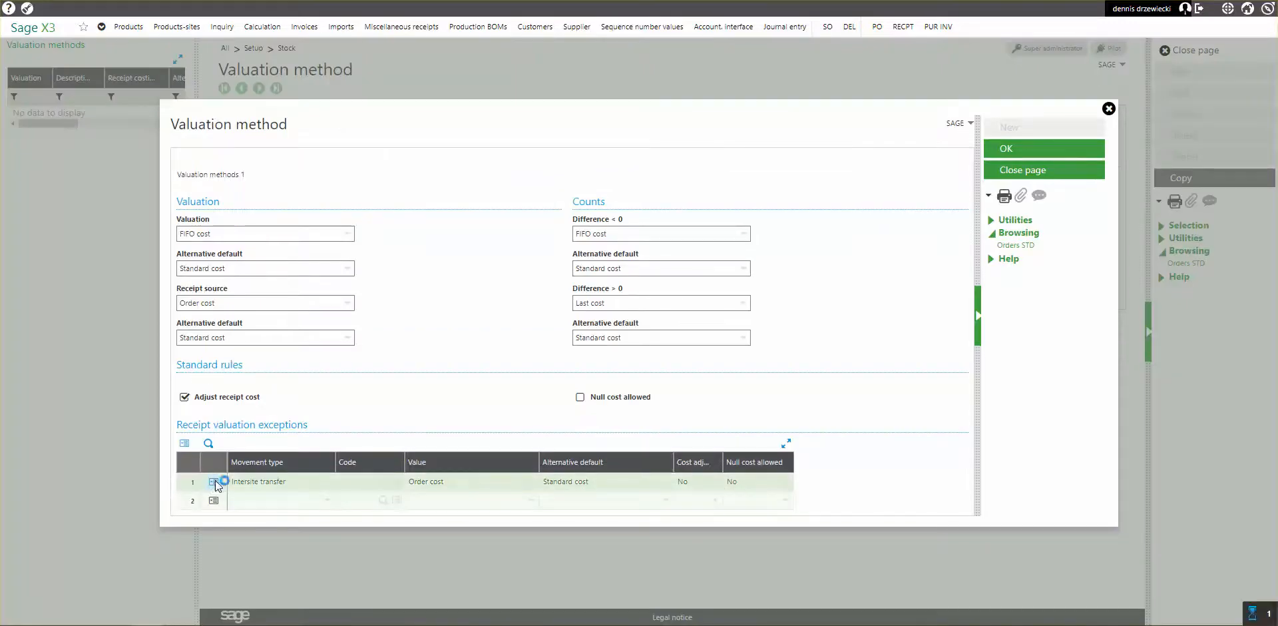
{"action": "left_click", "coordinate": [212, 449]}
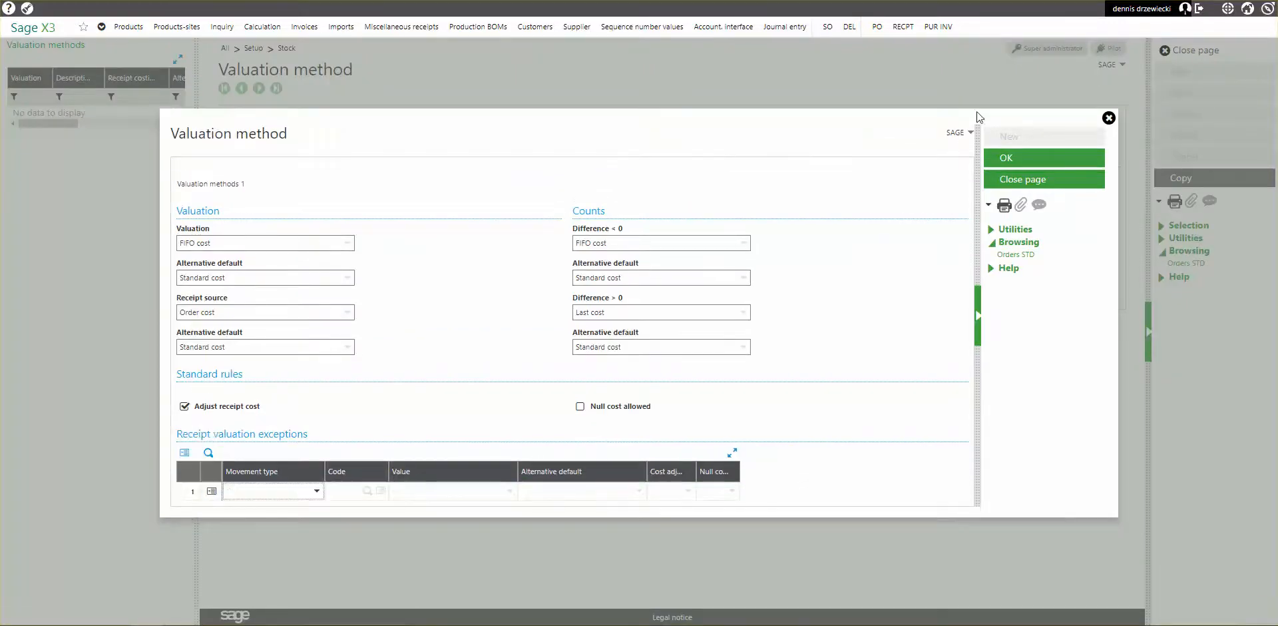
{"action": "left_click", "coordinate": [1002, 159]}
{"action": "left_click", "coordinate": [1185, 99]}
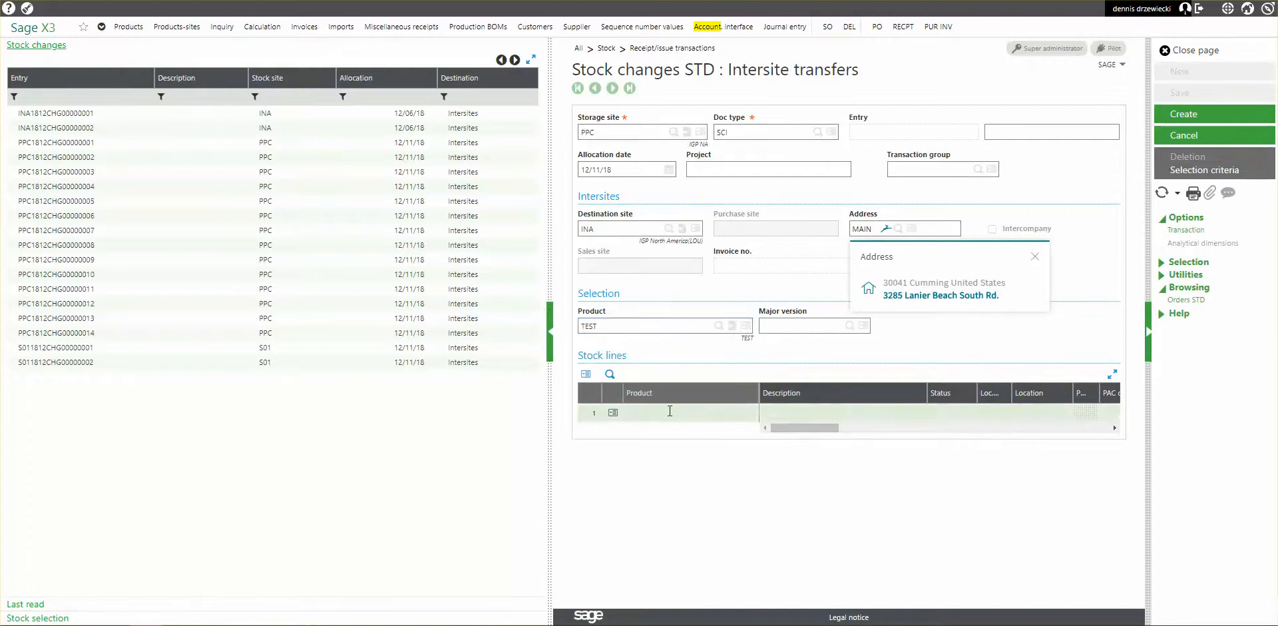
Add TEST's available status A stock to the transfer with a quantity of 1 LB, and create the transfer.
{"action": "left_click", "coordinate": [33, 617]}
{"action": "left_click", "coordinate": [19, 140]}
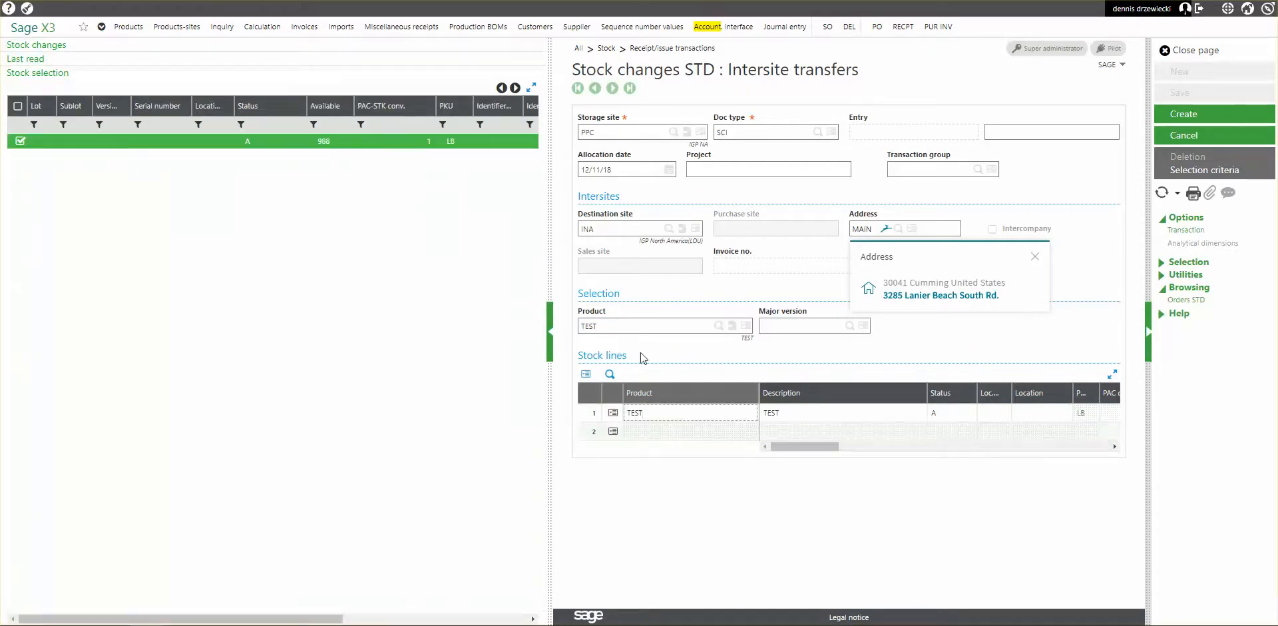
{"action": "left_click", "coordinate": [715, 420]}
{"action": "key", "text": "Tab"}
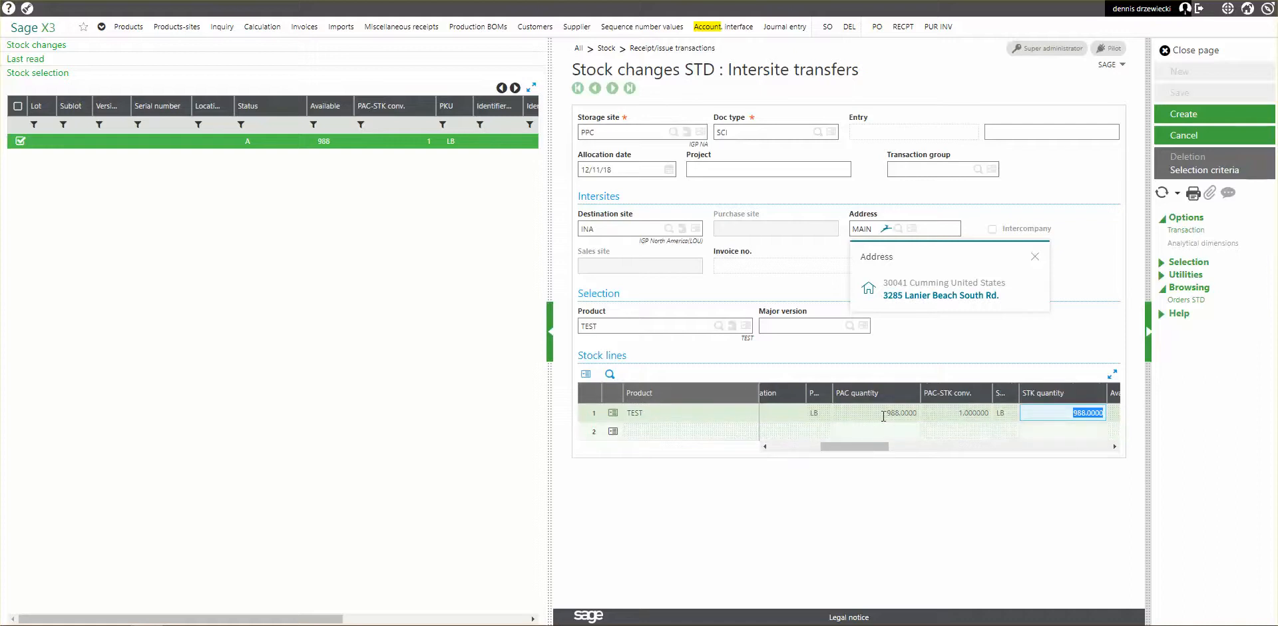
{"action": "key", "text": "Tab"}
{"action": "key", "text": "Tab"}
{"action": "left_click", "coordinate": [1182, 111]}
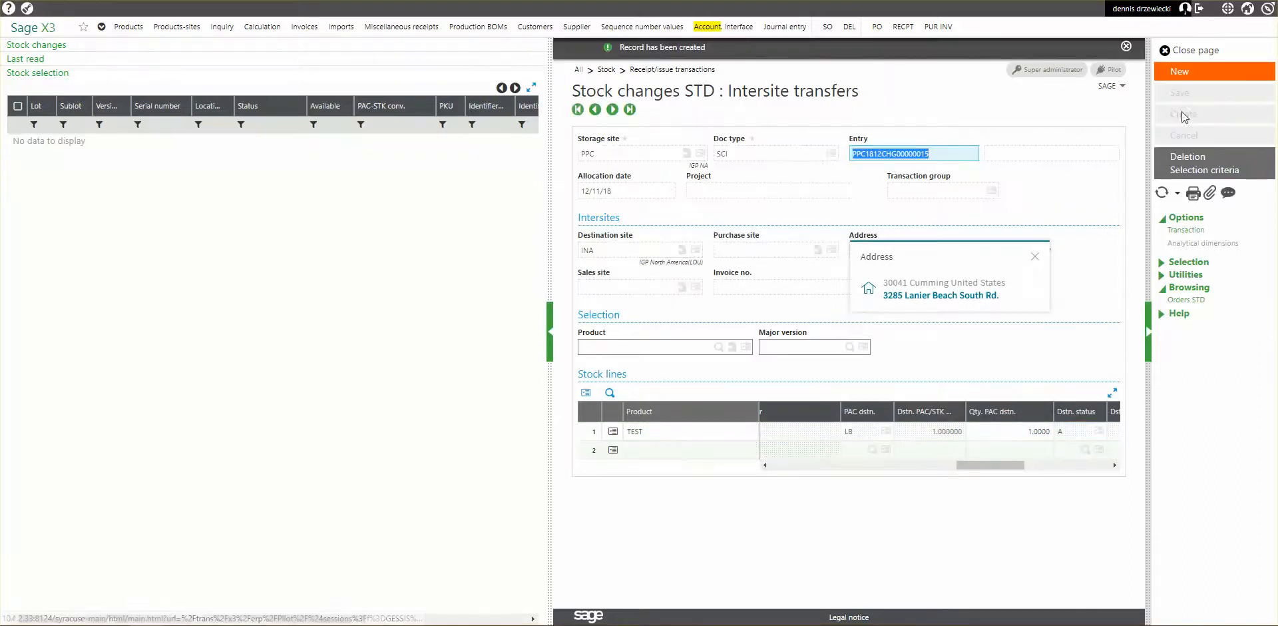
{"action": "left_click", "coordinate": [1126, 48]}
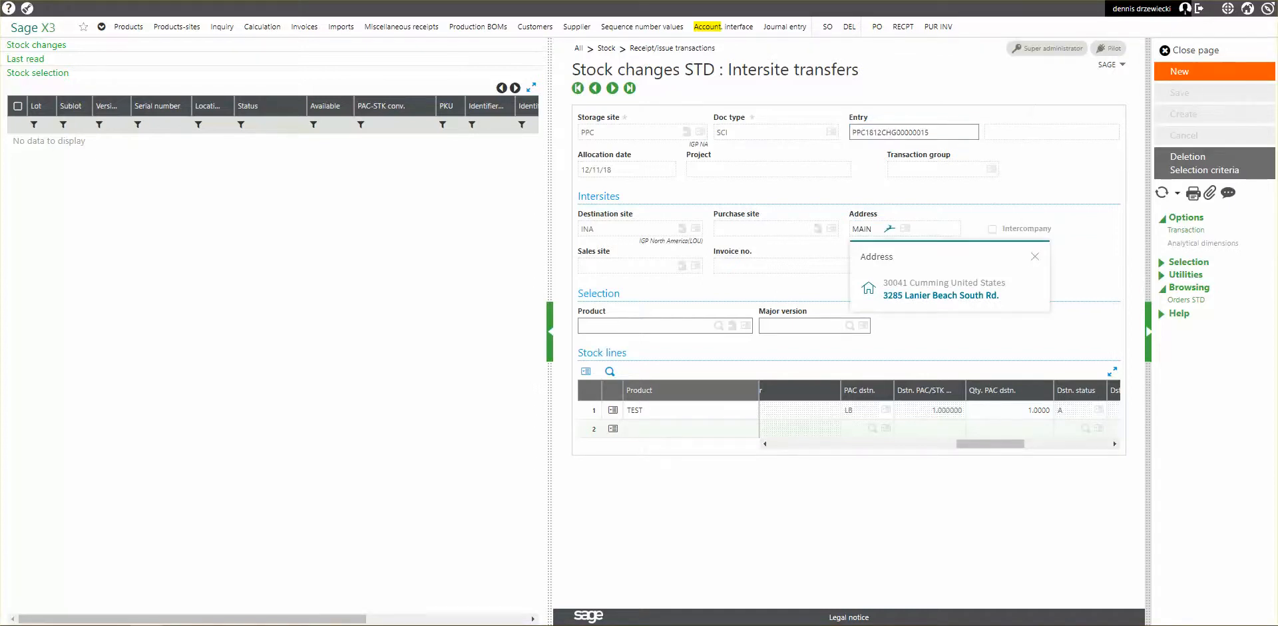
Close the product-site record, run the stock accounting interface by allocation date for processing date 12/11/18, and close its log.
{"action": "mouse_move", "coordinate": [729, 0]}
{"action": "left_mouse_down"}
{"action": "mouse_move", "coordinate": [864, 7]}
{"action": "mouse_move", "coordinate": [740, 1]}
{"action": "left_mouse_up"}
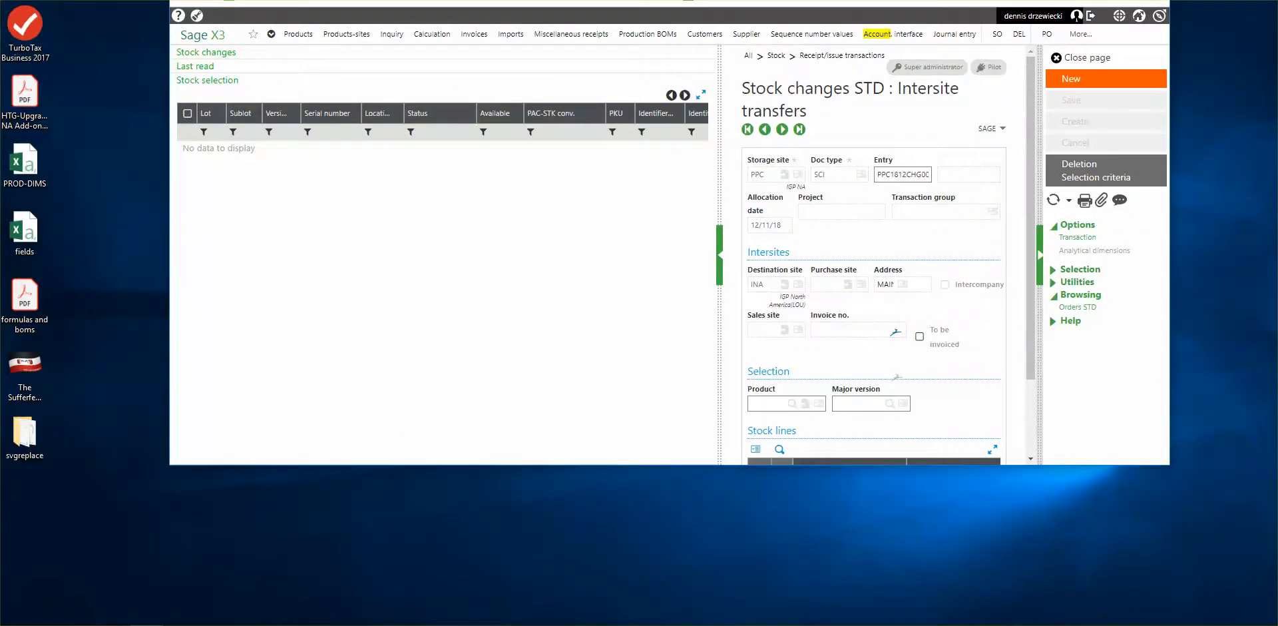
{"action": "left_click", "coordinate": [1123, 0]}
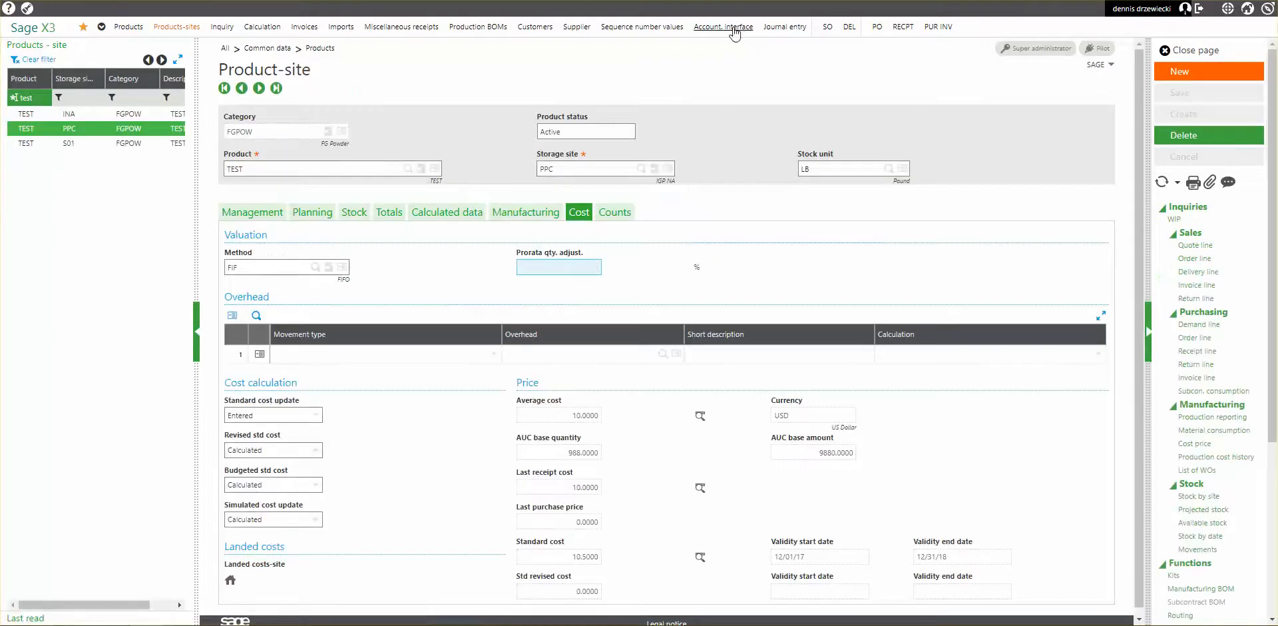
{"action": "left_click", "coordinate": [1192, 52]}
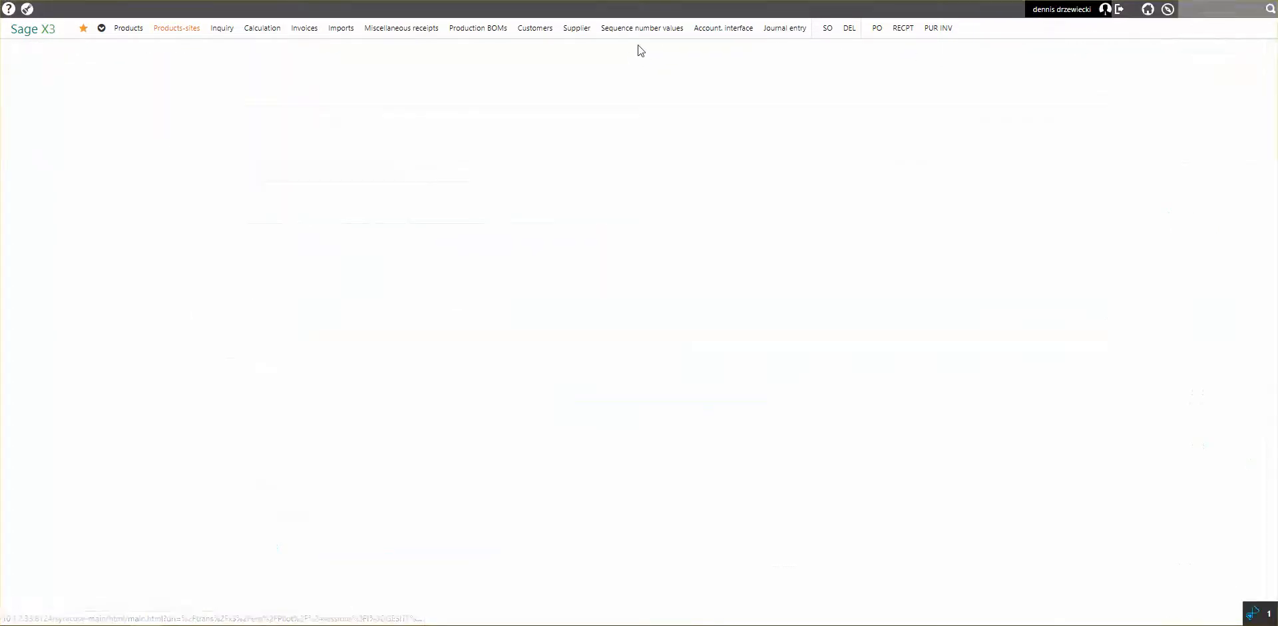
{"action": "left_click", "coordinate": [726, 29]}
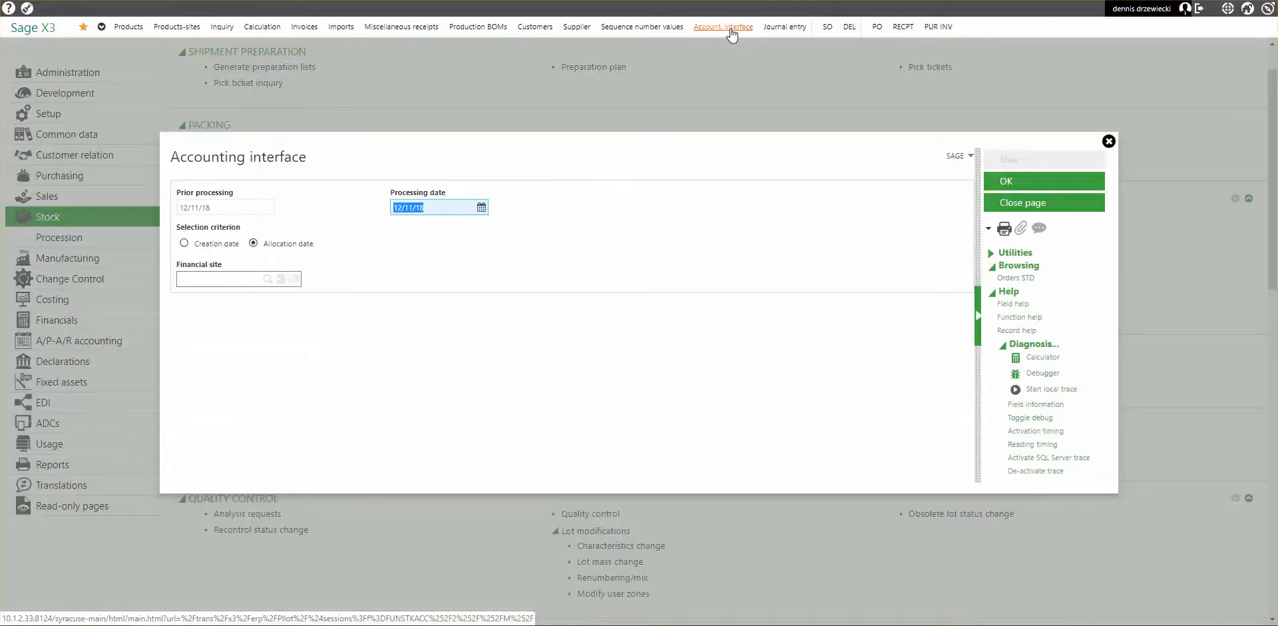
{"action": "left_click", "coordinate": [1006, 180]}
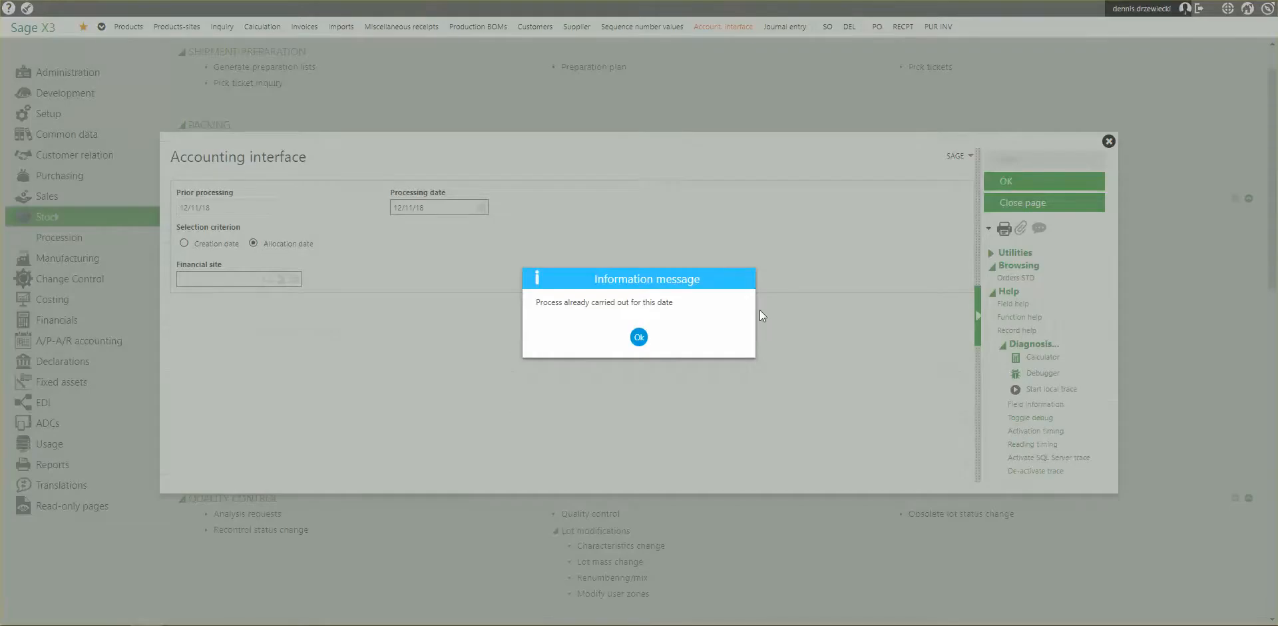
{"action": "left_click", "coordinate": [638, 338]}
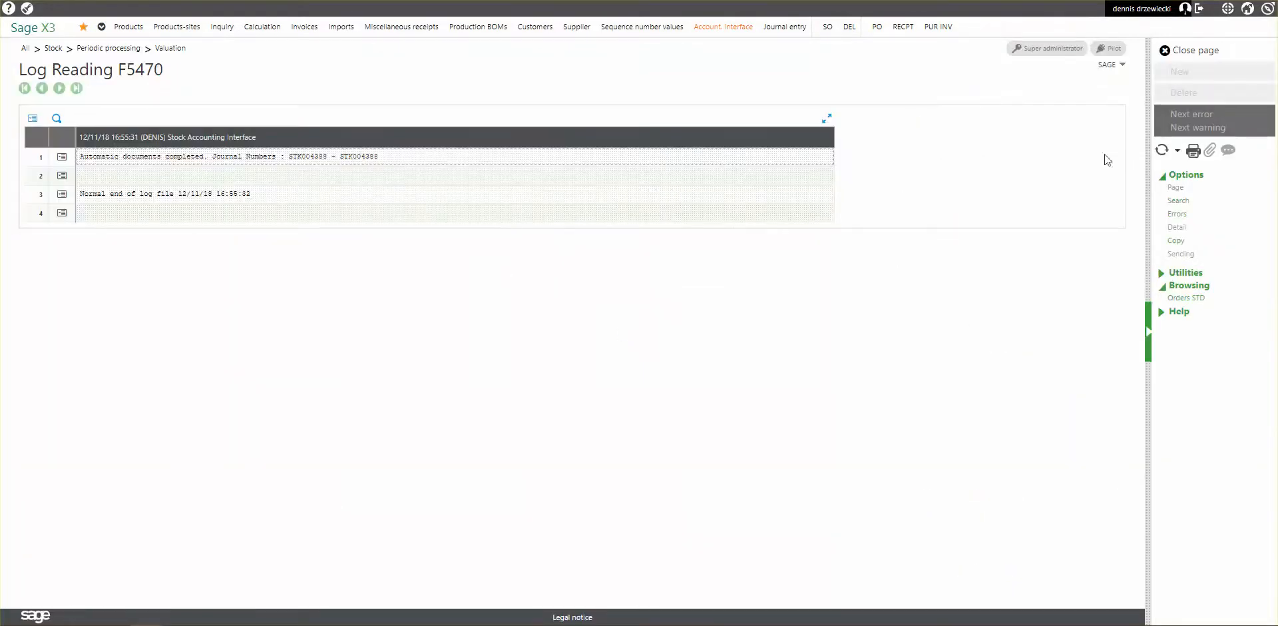
{"action": "left_click", "coordinate": [1193, 50]}
Open the journal entries and filter the accounting entries list by accounting date 12/11/18 and description "stock".
{"action": "left_click", "coordinate": [786, 28]}
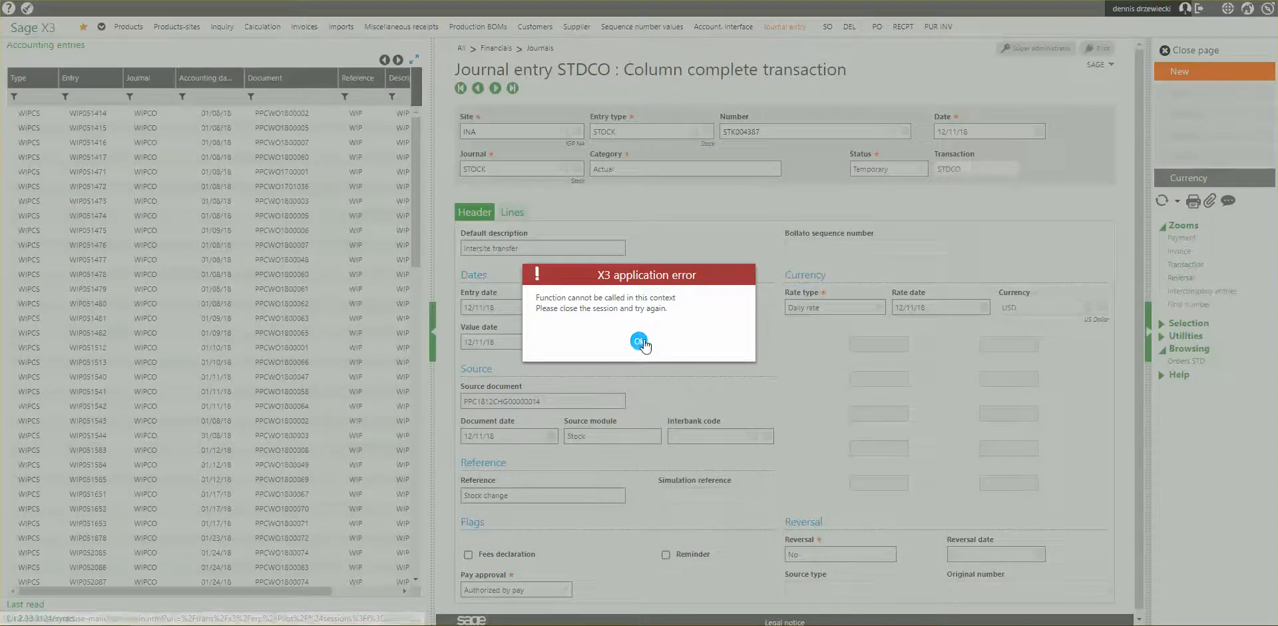
{"action": "left_click", "coordinate": [639, 342]}
{"action": "left_click", "coordinate": [224, 97]}
{"action": "left_click", "coordinate": [237, 96]}
{"action": "left_click", "coordinate": [169, 180]}
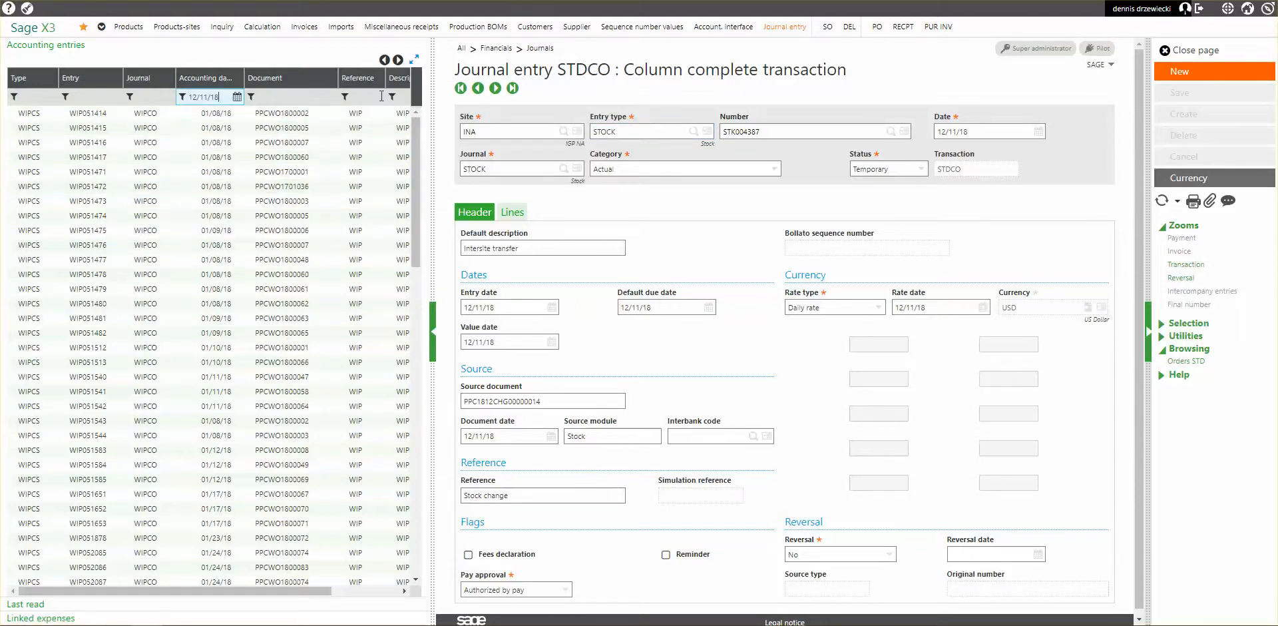
{"action": "left_click", "coordinate": [405, 96]}
{"action": "type", "text": "stoc"}
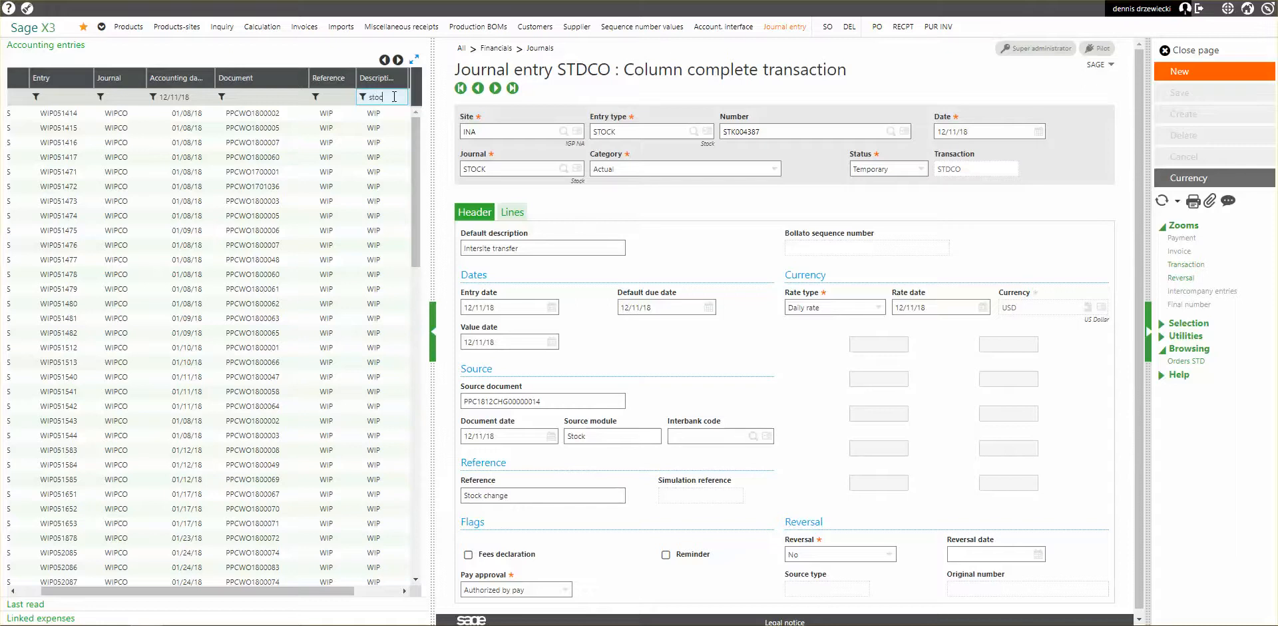
{"action": "type", "text": "k"}
{"action": "key", "text": "Return"}
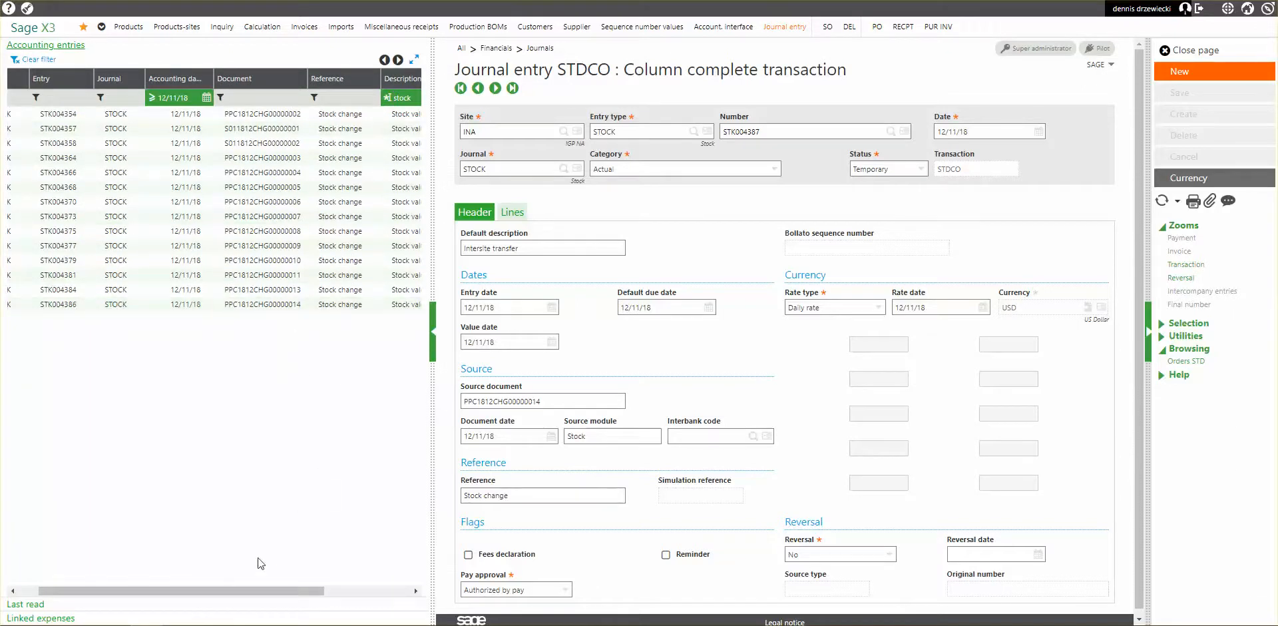
Remove the description filter from the accounting entries list and filter by reference "stock" instead.
{"action": "left_click", "coordinate": [400, 98]}
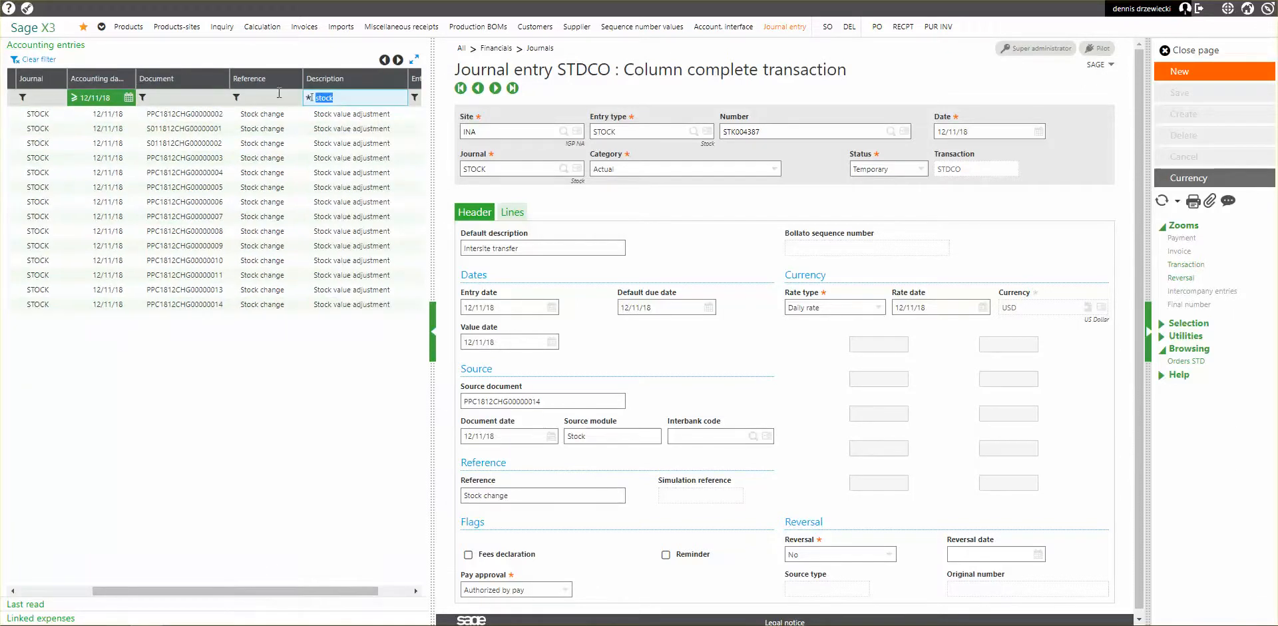
{"action": "left_click", "coordinate": [258, 97]}
{"action": "type", "text": "stock"}
{"action": "key", "text": "Return"}
{"action": "scroll", "coordinate": [265, 432], "scroll_direction": "down", "scroll_amount": 1}
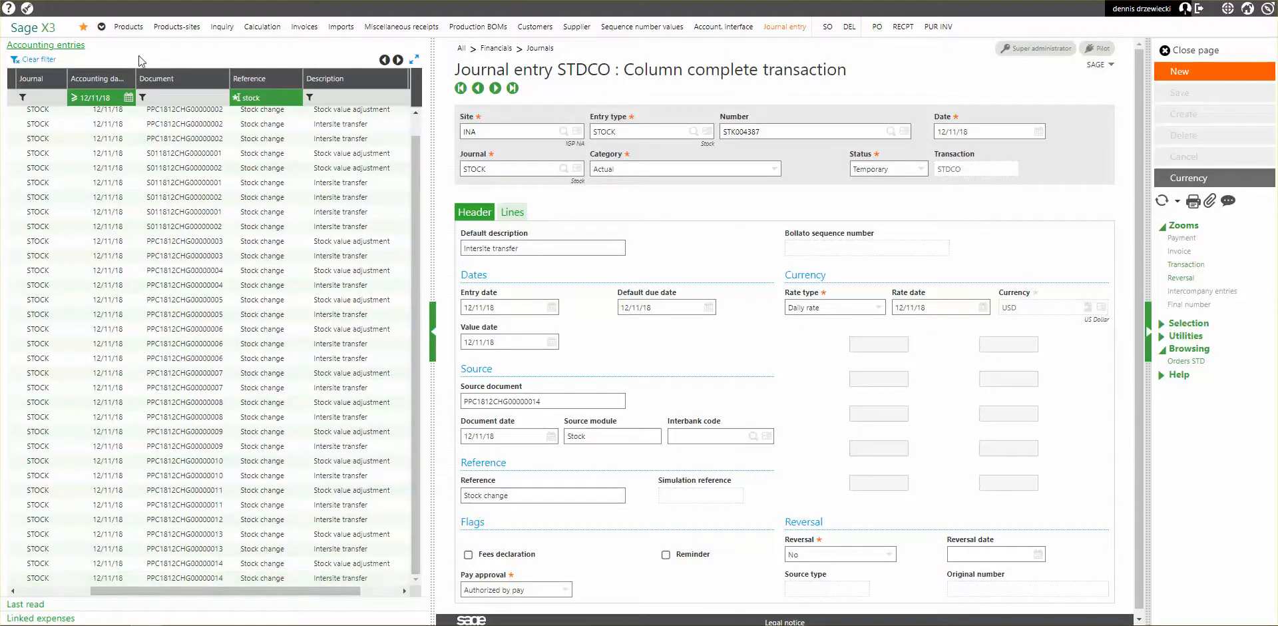
Refresh the filtered entries list and display the lines of the Intersite transfer journal for document PPC1812CHG00000015.
{"action": "left_click", "coordinate": [115, 98]}
{"action": "key", "text": "Return"}
{"action": "scroll", "coordinate": [266, 333], "scroll_direction": "down", "scroll_amount": 1}
{"action": "left_click", "coordinate": [221, 580]}
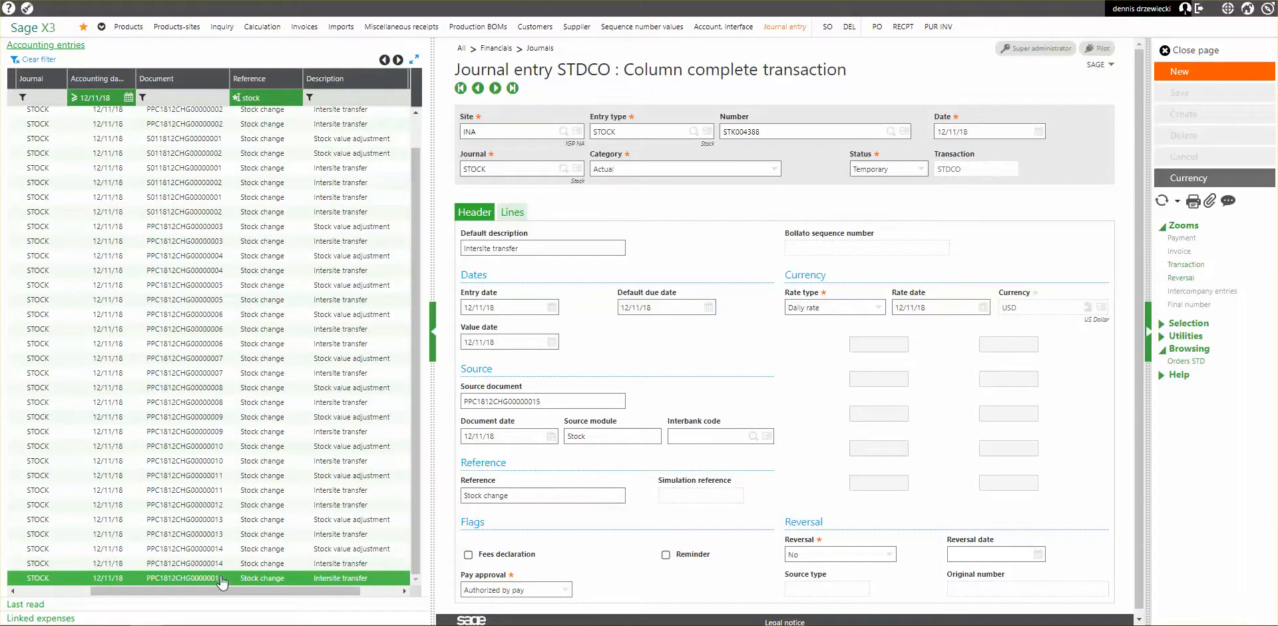
{"action": "left_click", "coordinate": [505, 211]}
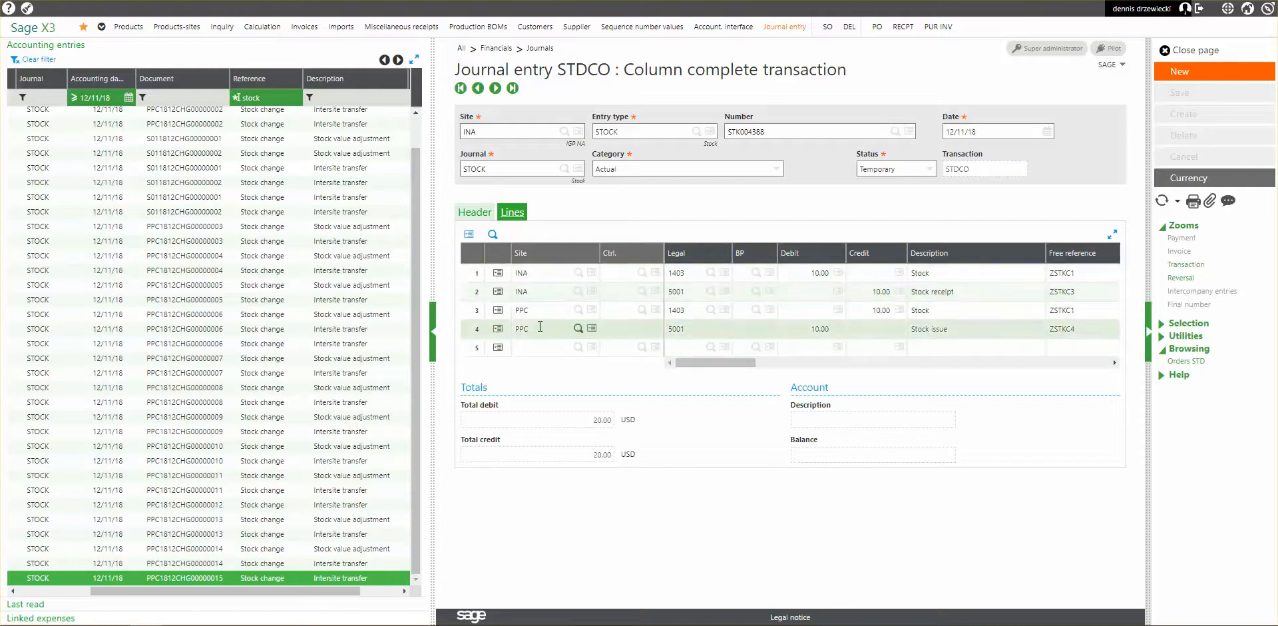
Examine the debit and credit amounts on the journal's stock, receipt and issue lines for INA and PPC.
{"action": "left_click", "coordinate": [789, 333]}
{"action": "left_click", "coordinate": [803, 311]}
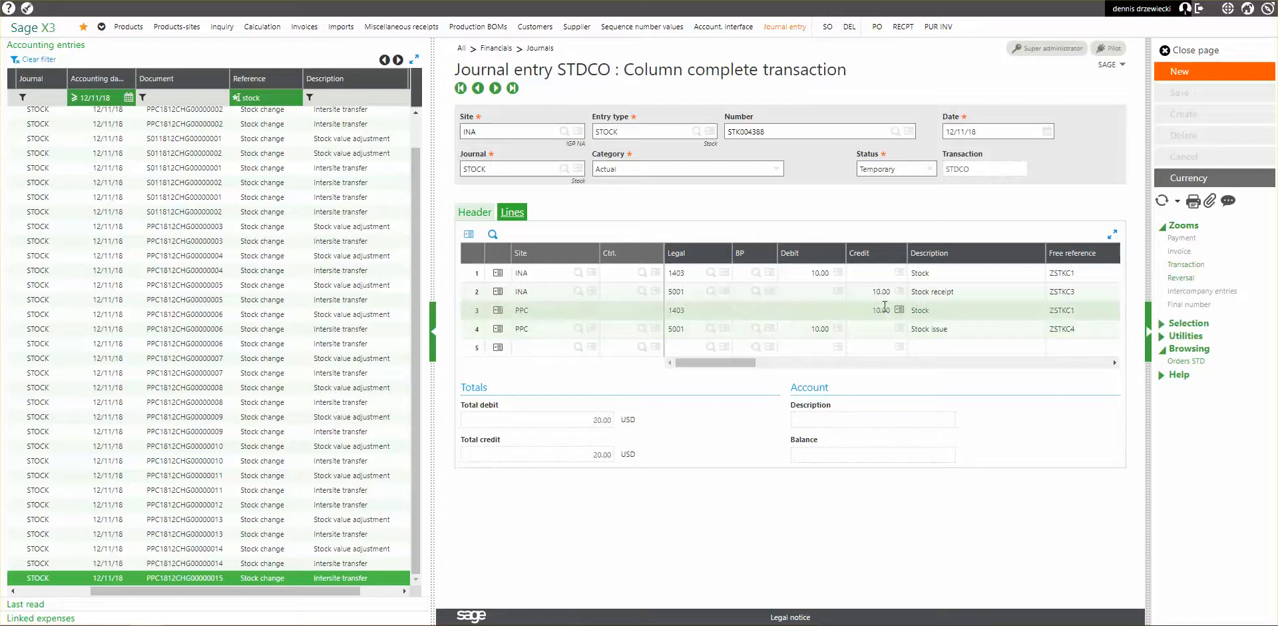
{"action": "left_click", "coordinate": [860, 310]}
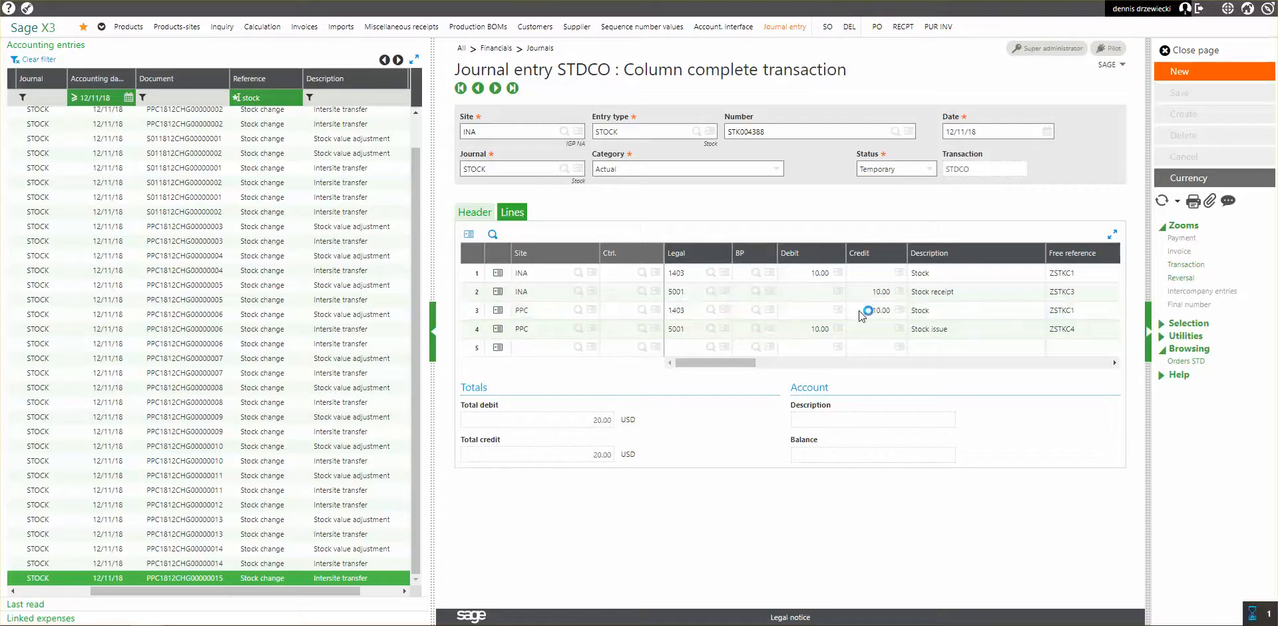
{"action": "left_click", "coordinate": [788, 273]}
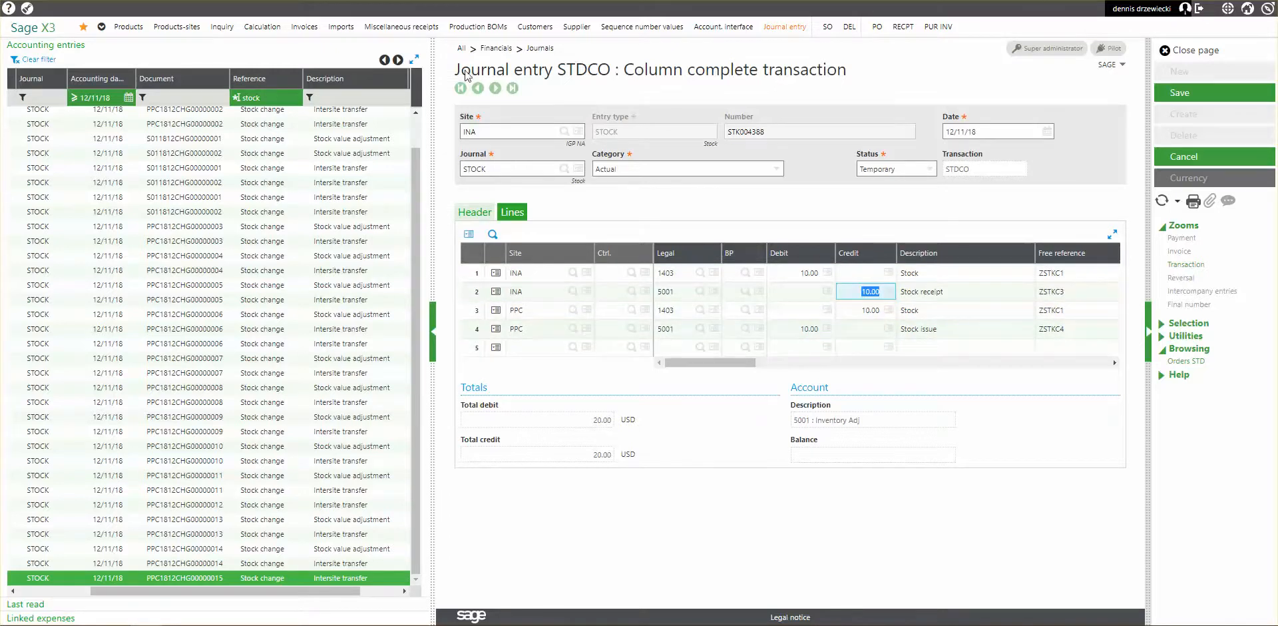
Check the stock change page of the posted transfer, and close the journal entry page without saving.
{"action": "key", "text": "ctrl+Tab"}
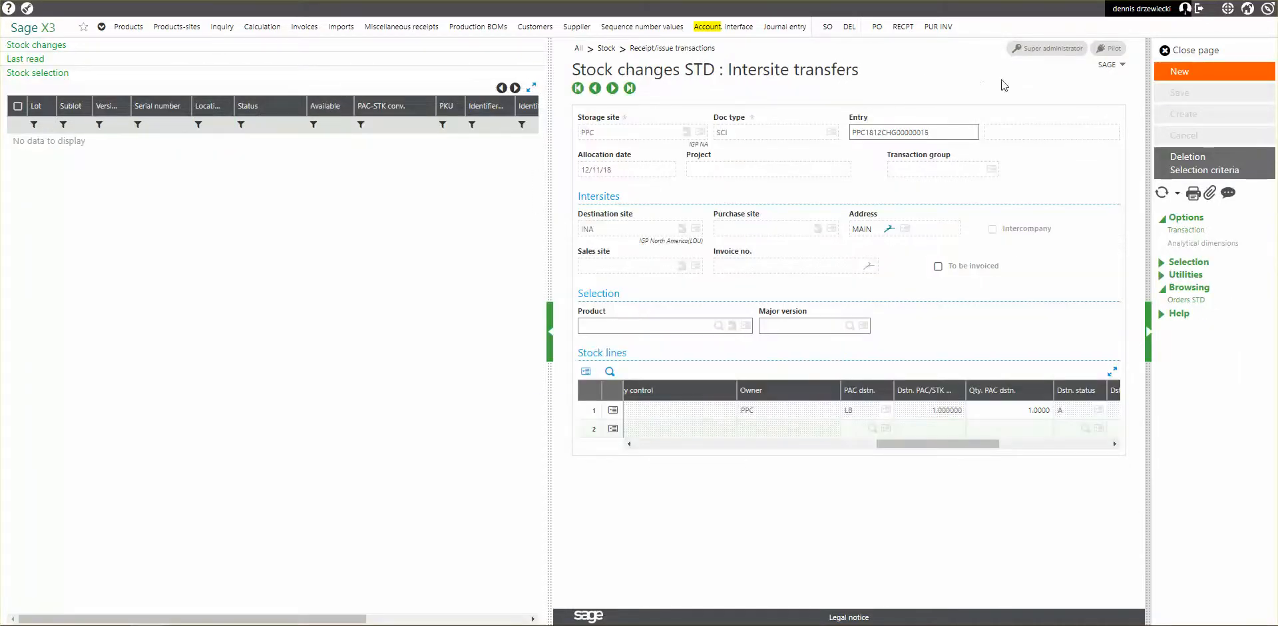
{"action": "left_click", "coordinate": [1217, 51]}
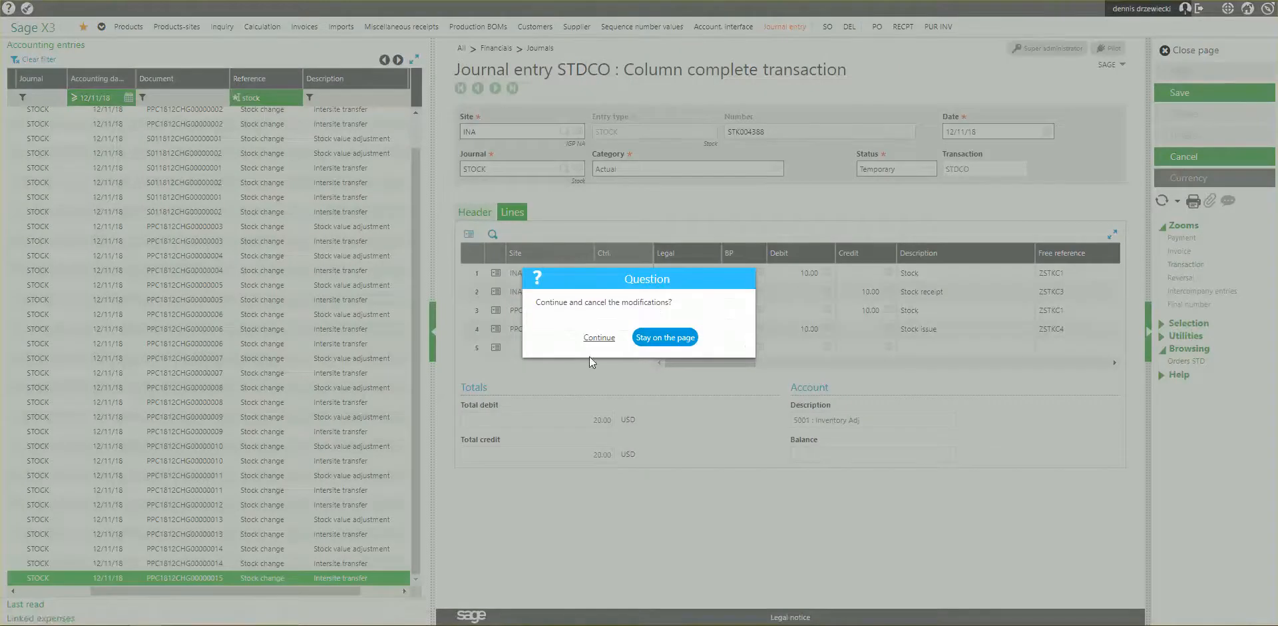
{"action": "left_click", "coordinate": [600, 338]}
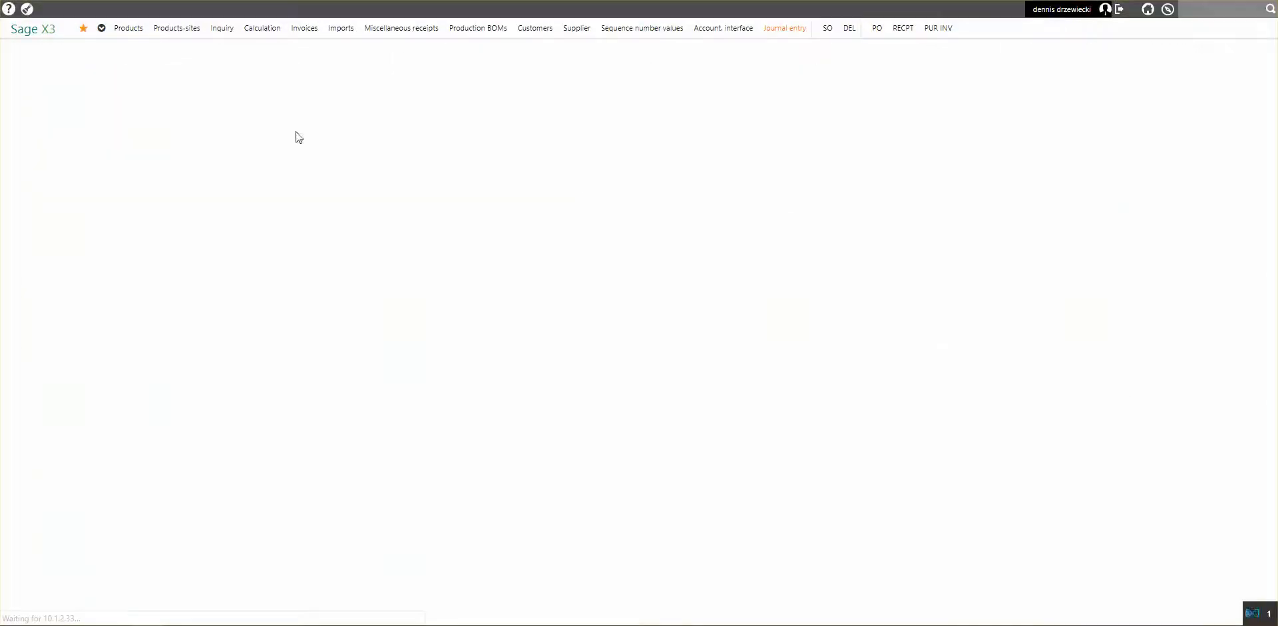
Open the product-site record for TEST at PPC and display its cost and valuation settings.
{"action": "left_click", "coordinate": [181, 28]}
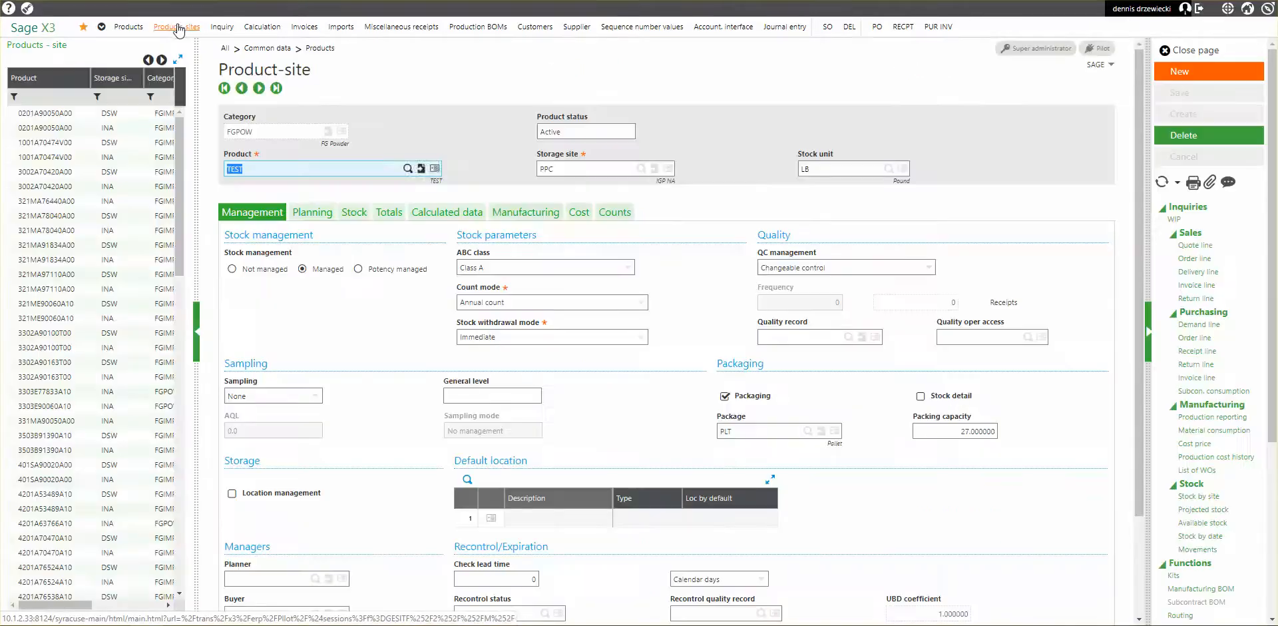
{"action": "scroll", "coordinate": [338, 352], "scroll_direction": "down", "scroll_amount": 3}
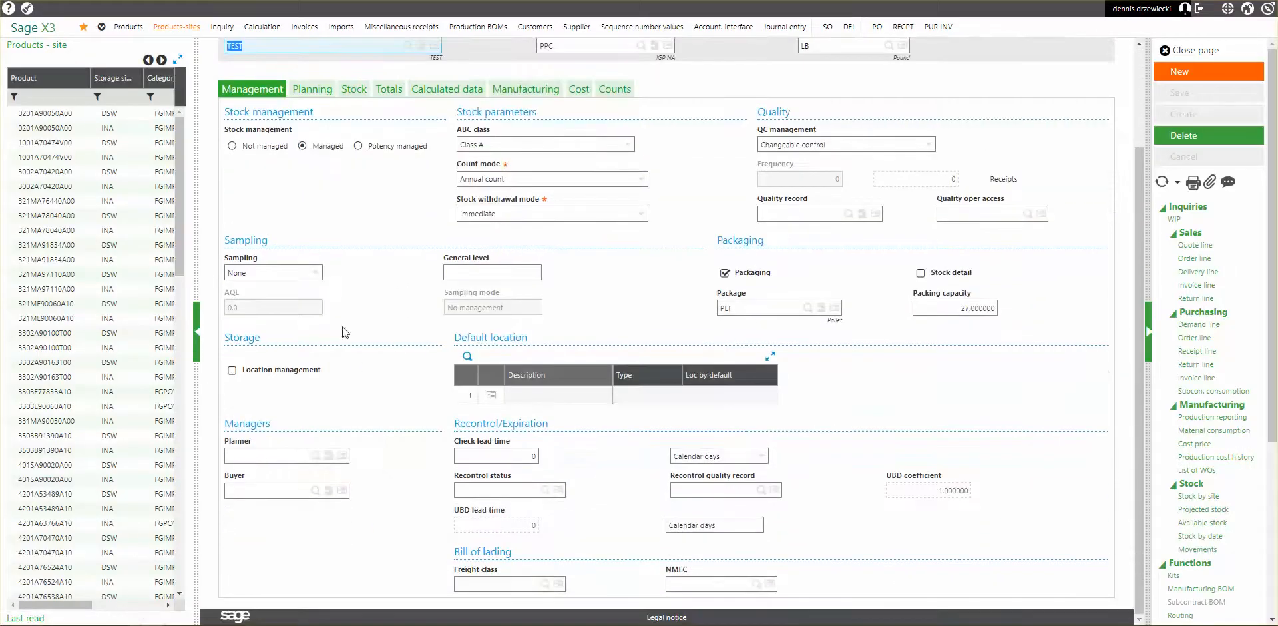
{"action": "scroll", "coordinate": [382, 127], "scroll_direction": "up", "scroll_amount": 1}
{"action": "left_click", "coordinate": [528, 157]}
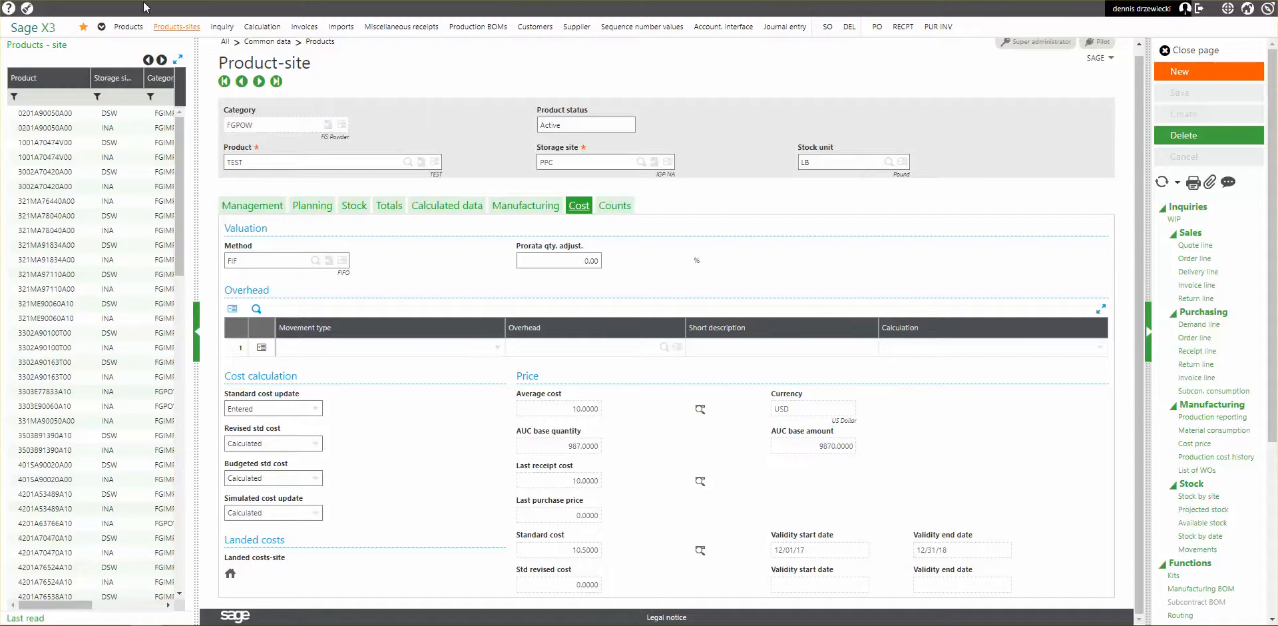
Open intersite transfers with the STD Intersite transfers transaction.
{"action": "left_click", "coordinate": [166, 1]}
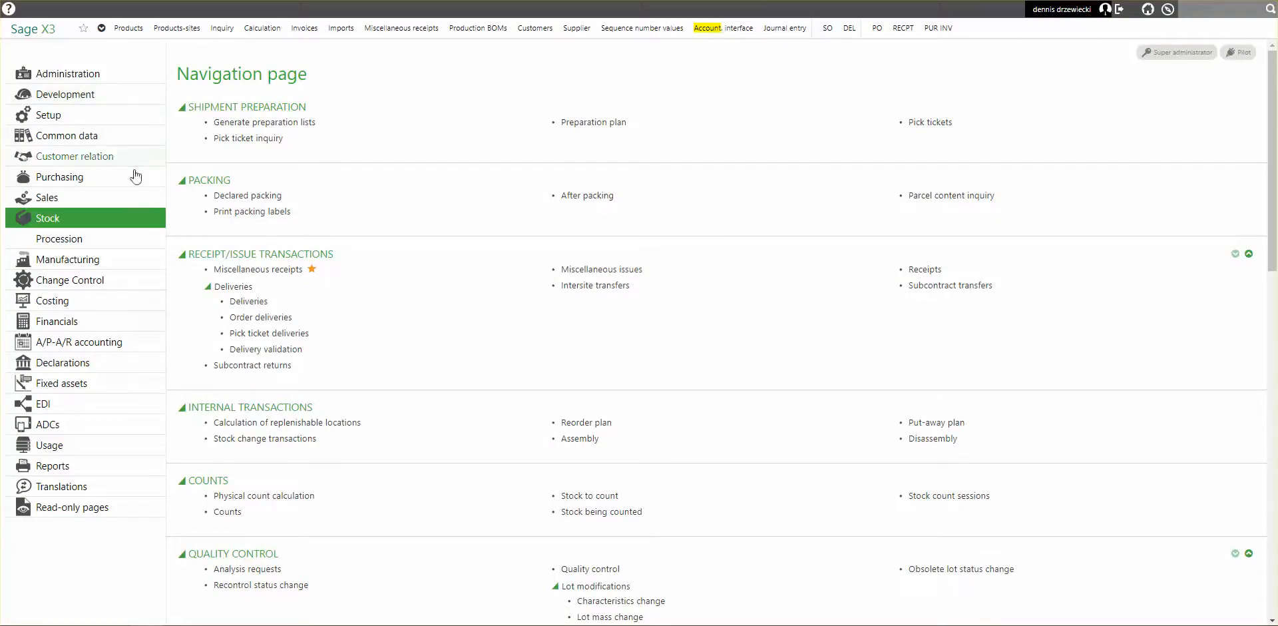
{"action": "left_click", "coordinate": [610, 286]}
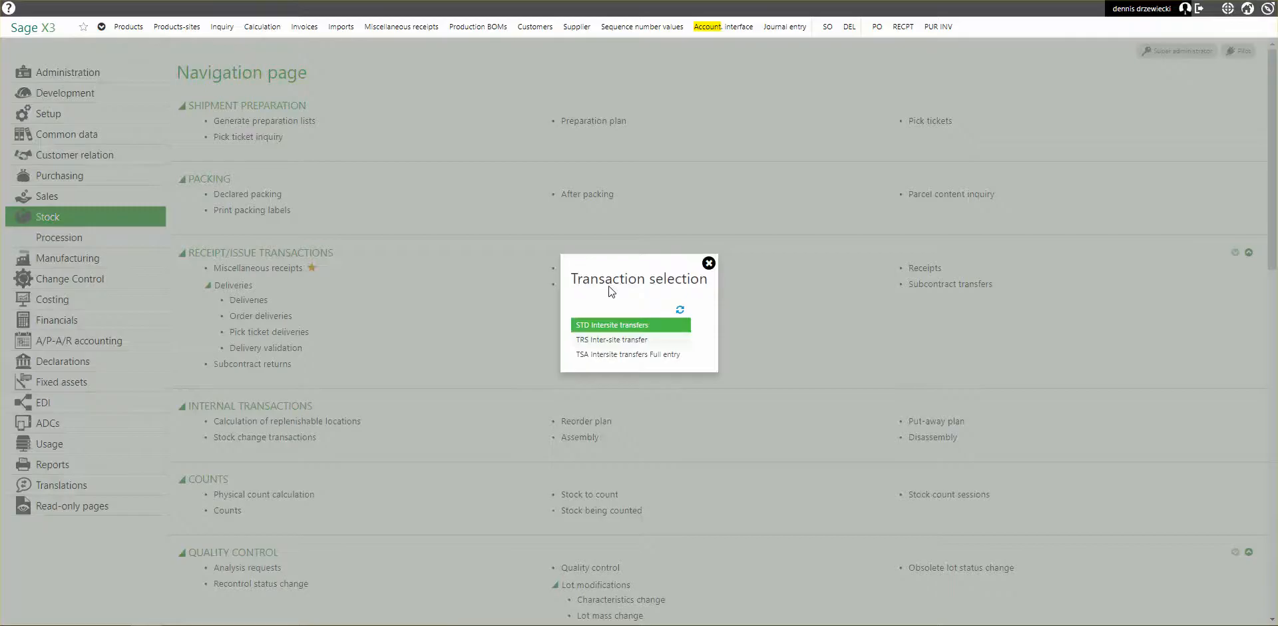
{"action": "left_click", "coordinate": [615, 326]}
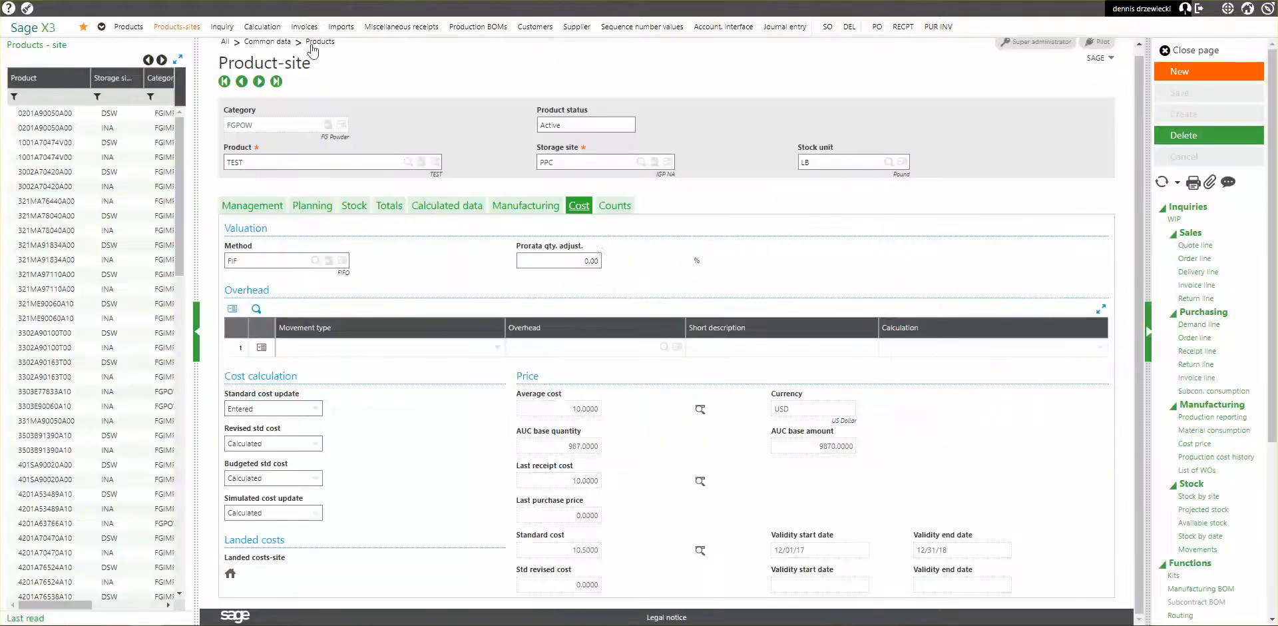
Open the primary method details of TEST's FIF valuation method and add a receipt valuation exception for Intersite transfer.
{"action": "left_click", "coordinate": [328, 260]}
{"action": "left_click", "coordinate": [384, 193]}
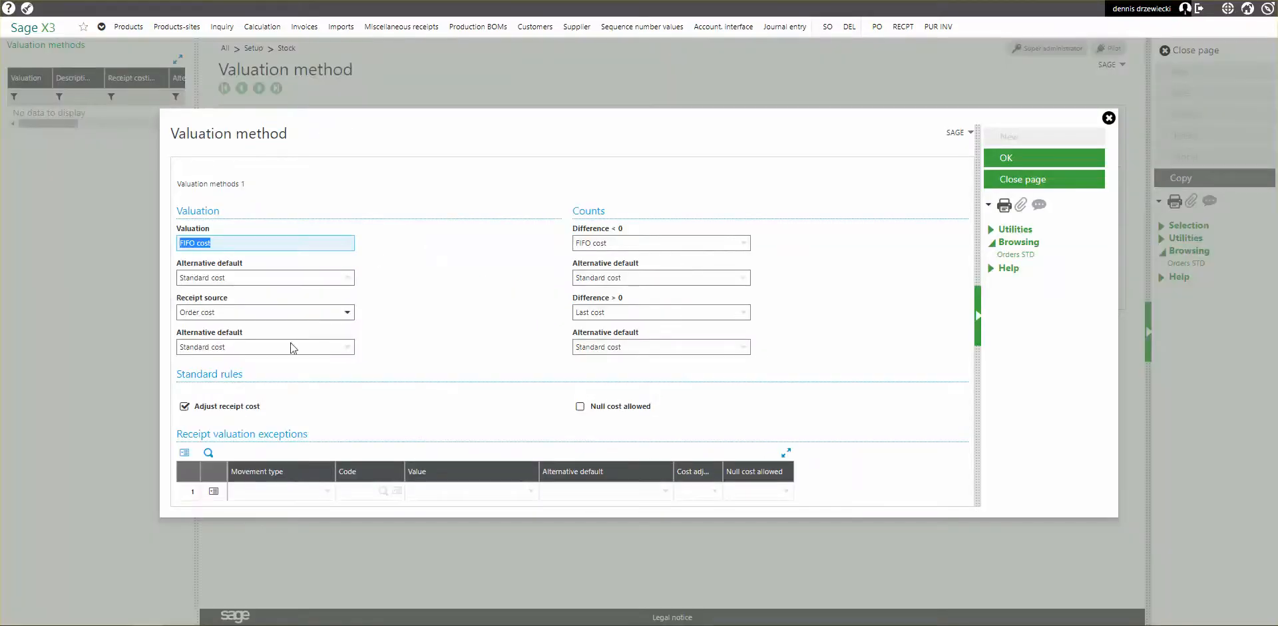
{"action": "left_click", "coordinate": [328, 491]}
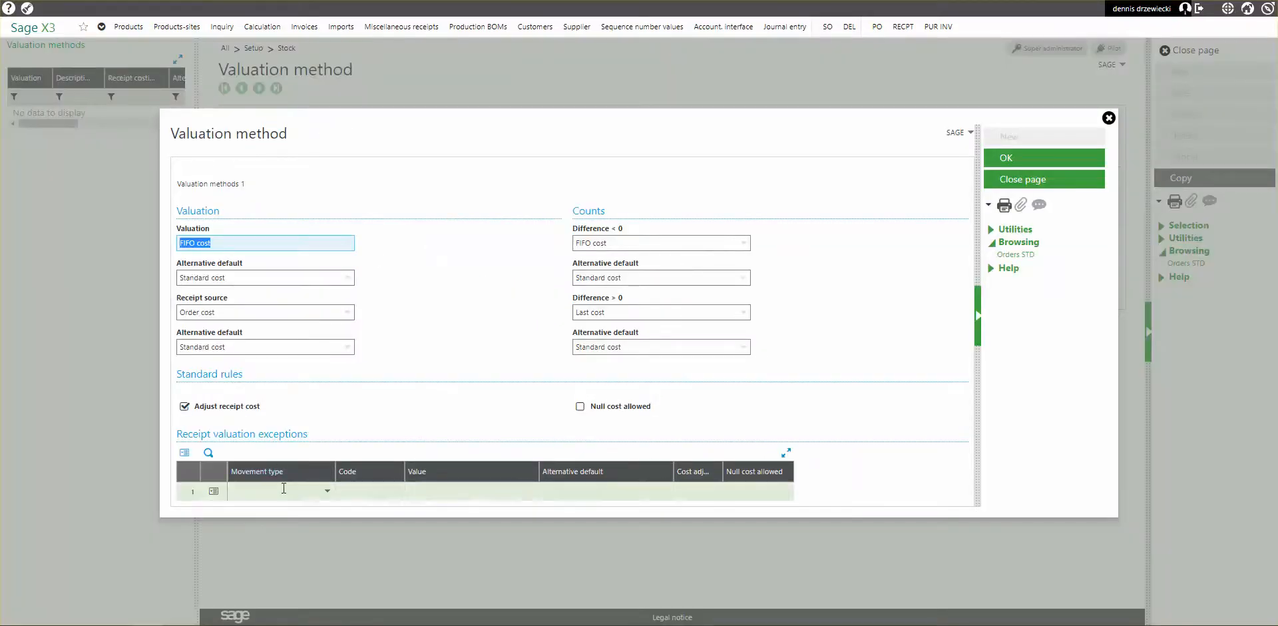
{"action": "left_click", "coordinate": [320, 496]}
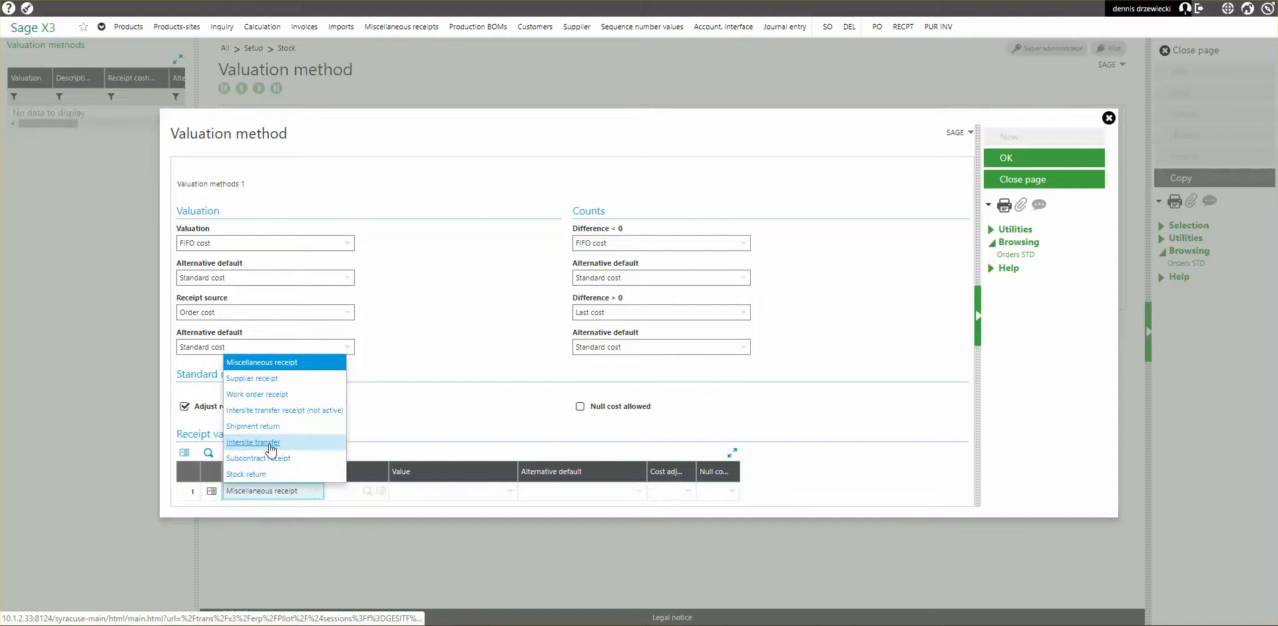
{"action": "left_click", "coordinate": [268, 444]}
Set the Intersite transfer exception's value to Order cost with Standard cost as alternative default, and save the valuation method.
{"action": "left_click", "coordinate": [479, 492]}
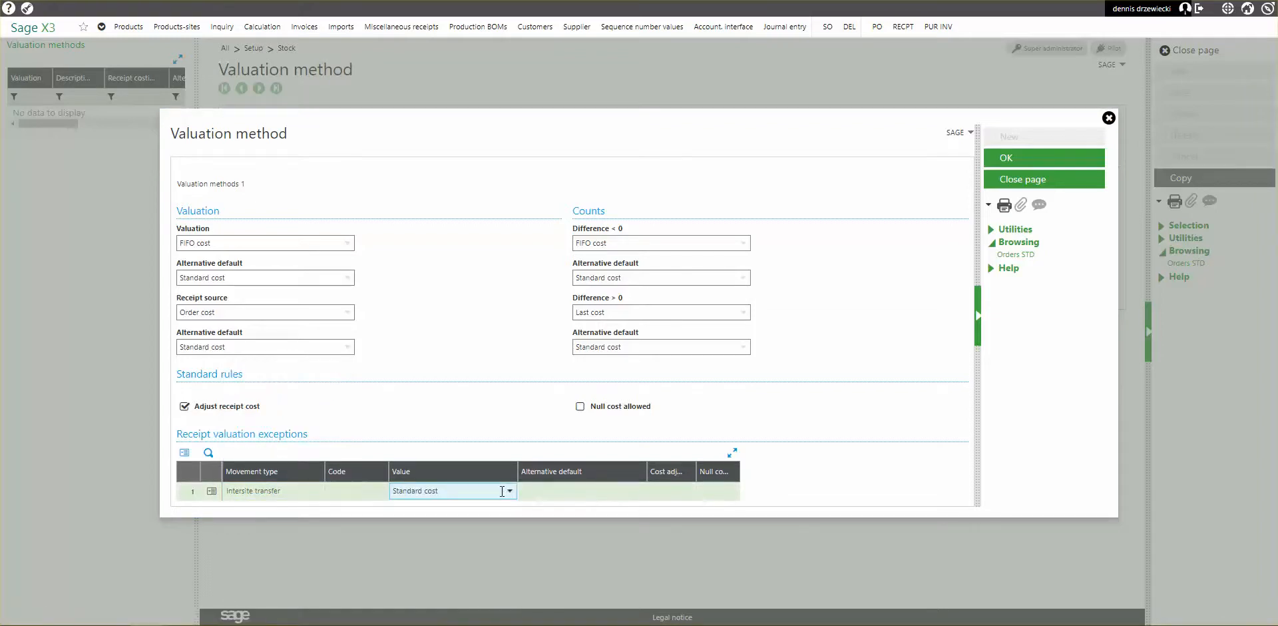
{"action": "left_click", "coordinate": [508, 492]}
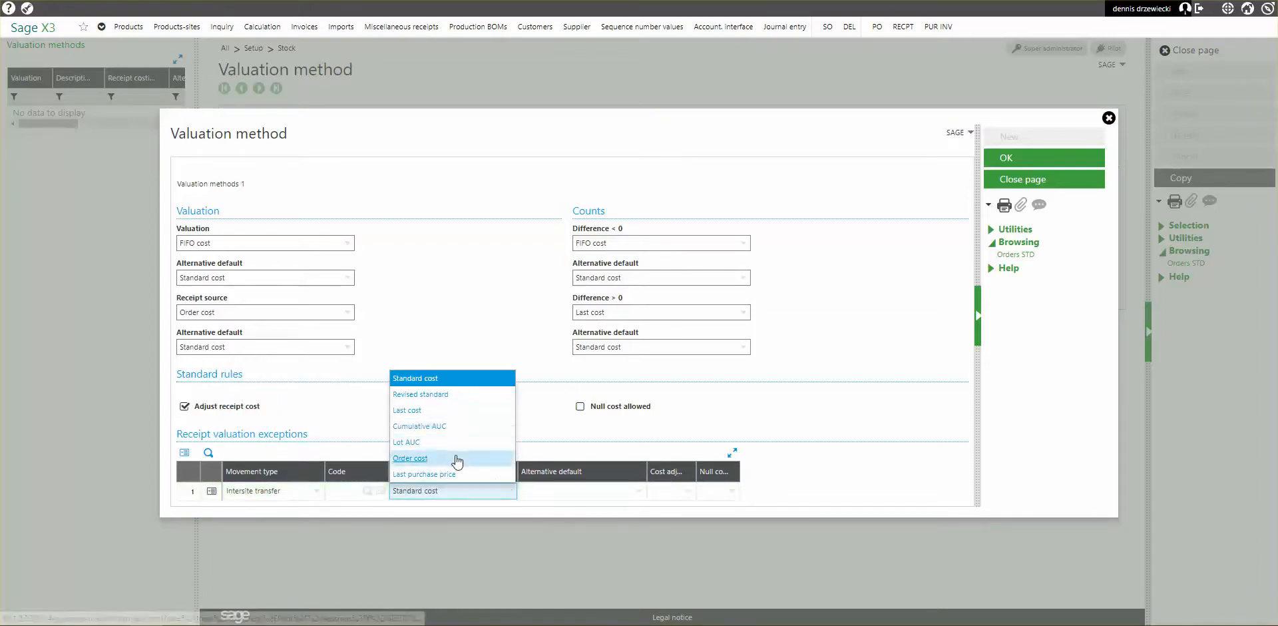
{"action": "left_click", "coordinate": [478, 457]}
{"action": "left_click", "coordinate": [636, 494]}
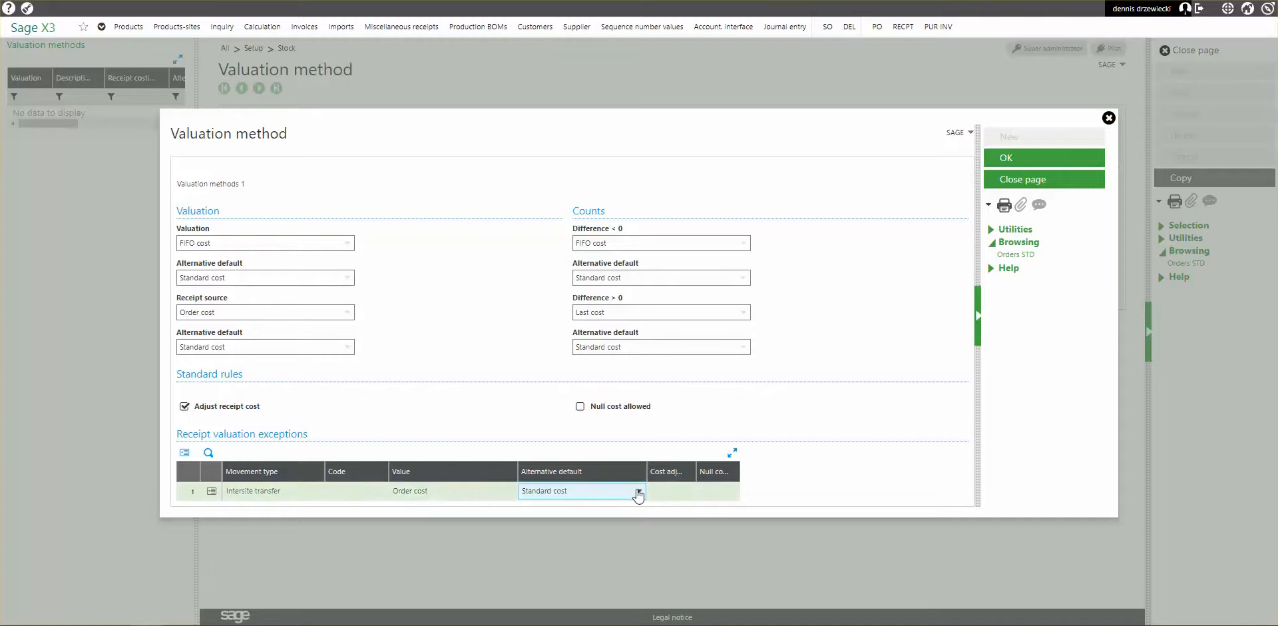
{"action": "left_click", "coordinate": [1008, 157]}
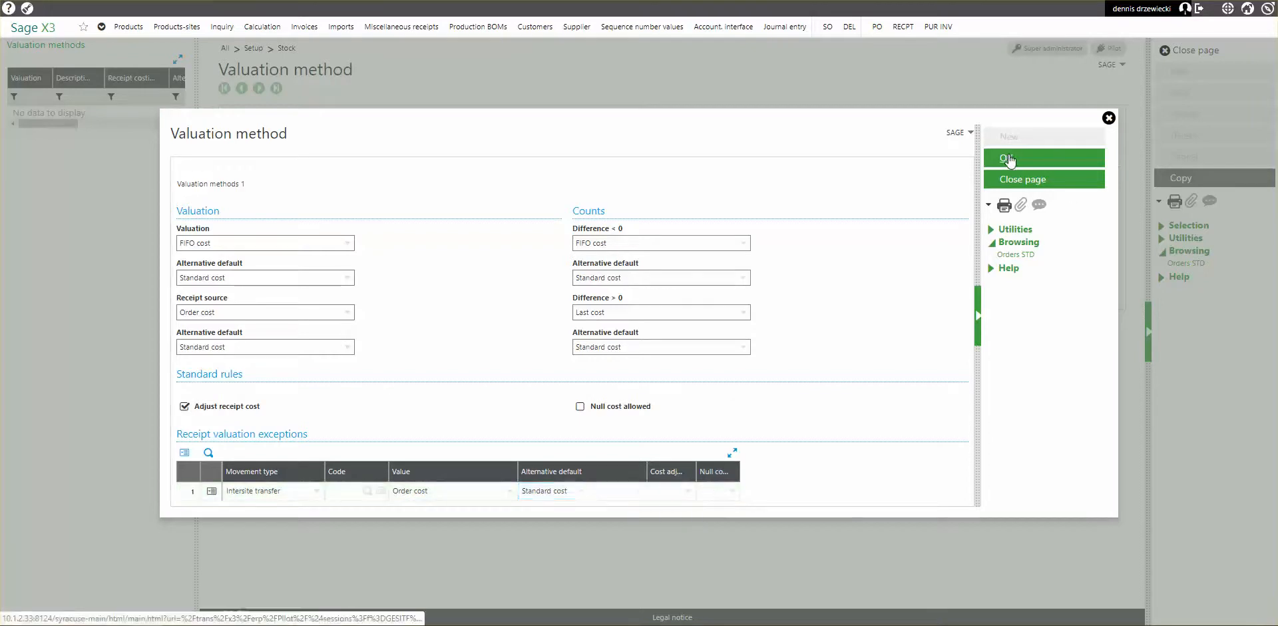
{"action": "left_click", "coordinate": [1189, 93]}
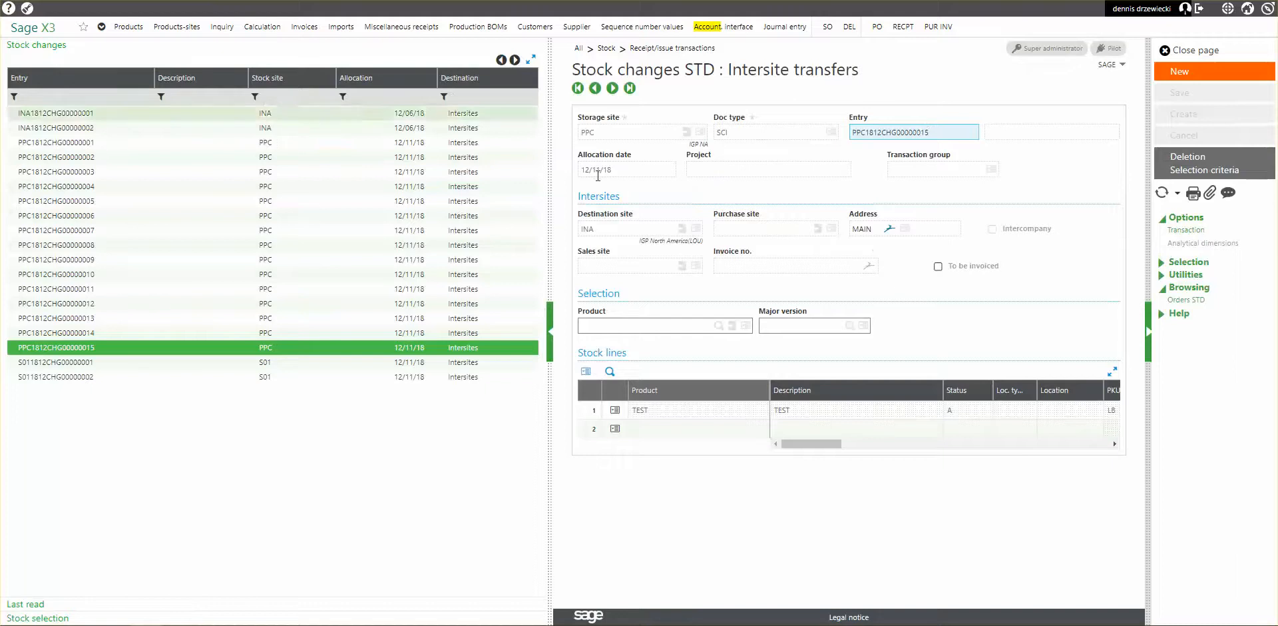
Start a new intersite transfer from PPC with destination site INA and product selection TEST.
{"action": "left_click", "coordinate": [1180, 71]}
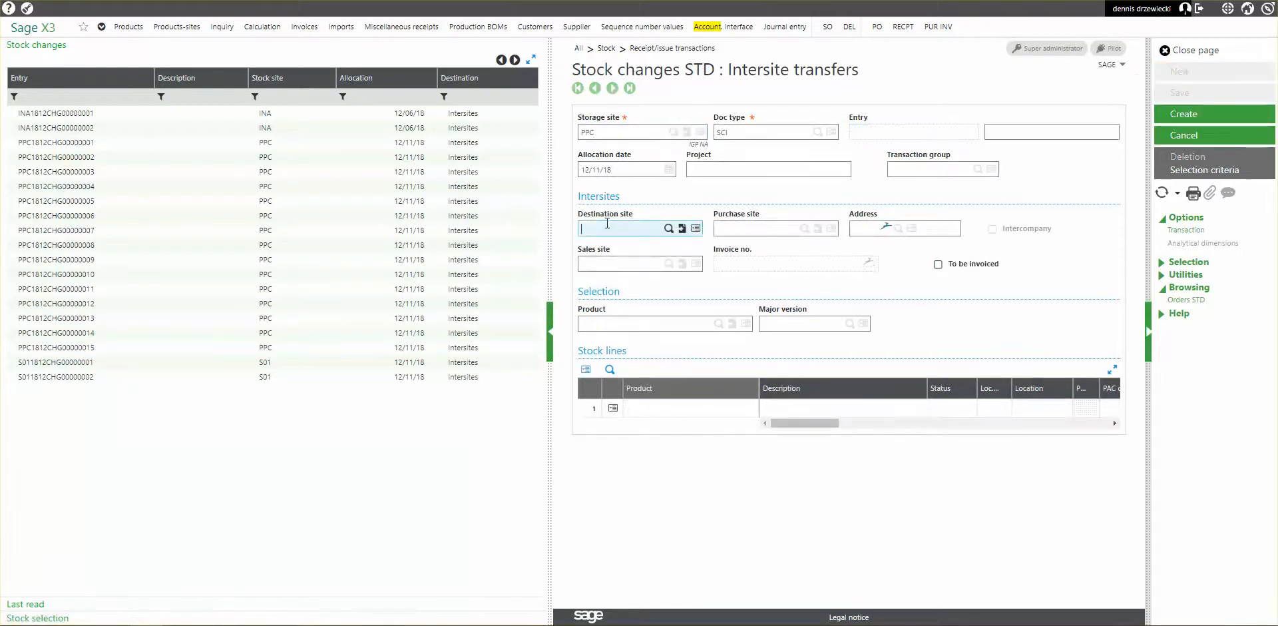
{"action": "type", "text": "INA"}
{"action": "key", "text": "Tab"}
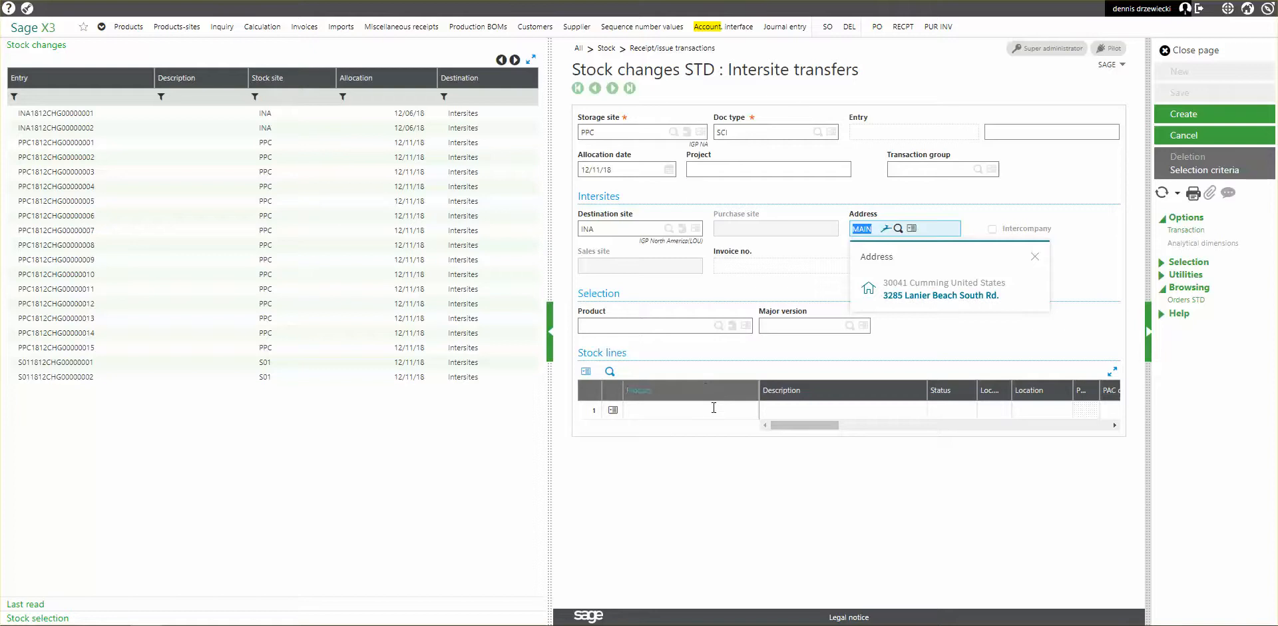
{"action": "left_click", "coordinate": [662, 326]}
{"action": "type", "text": "TEST"}
{"action": "key", "text": "Tab"}
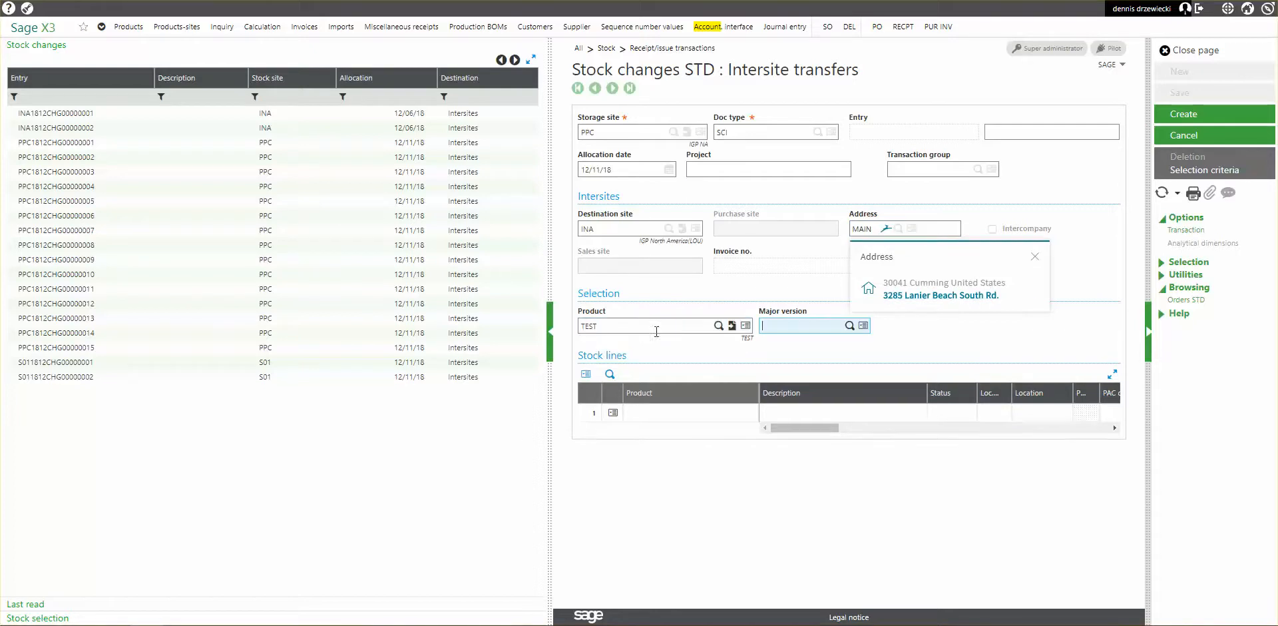
Add TEST's available status A stock to the transfer lines and create the transfer.
{"action": "left_click", "coordinate": [57, 618]}
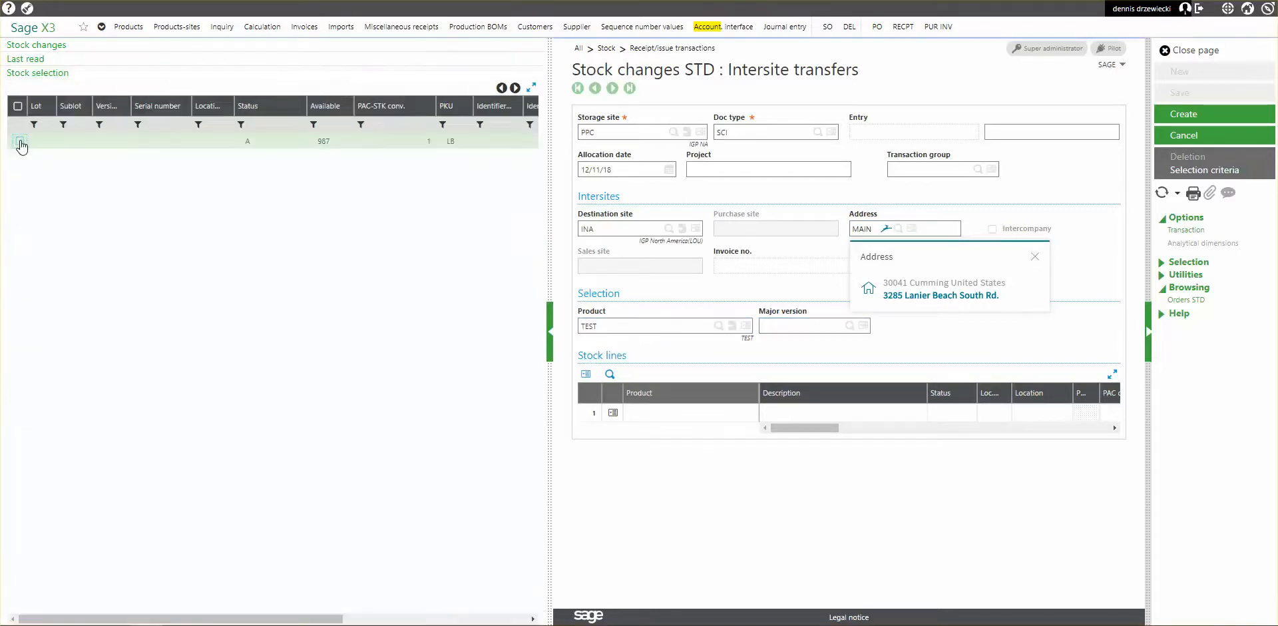
{"action": "left_click", "coordinate": [699, 411]}
{"action": "key", "text": "Tab"}
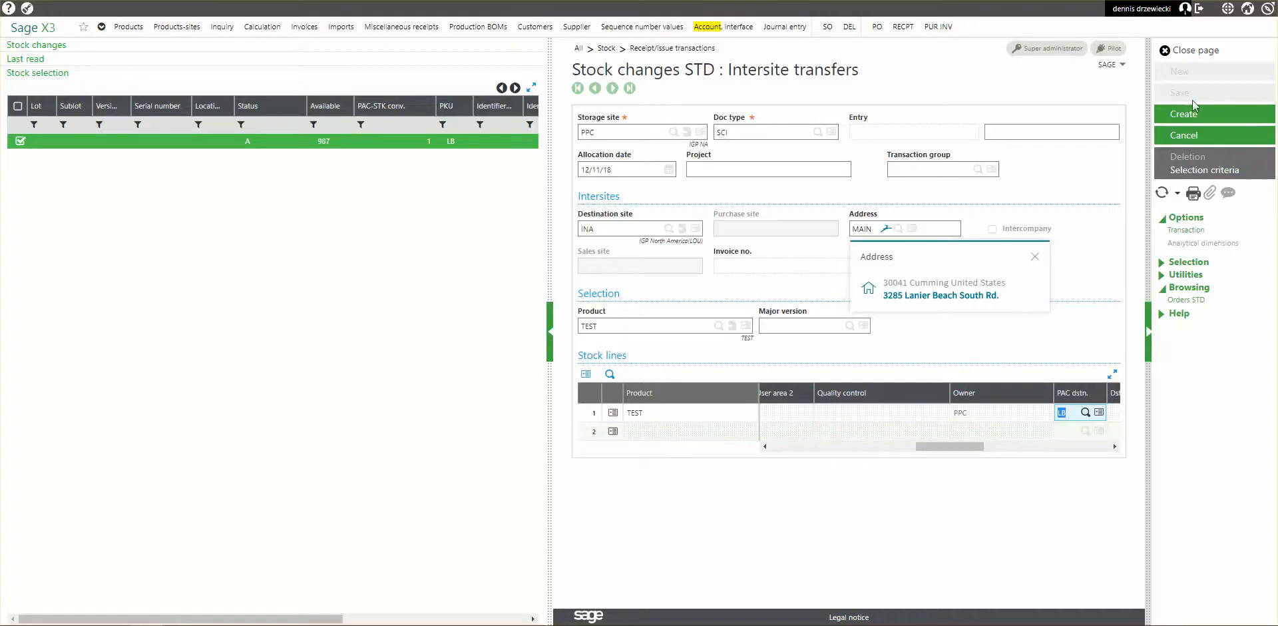
{"action": "left_click", "coordinate": [1185, 114]}
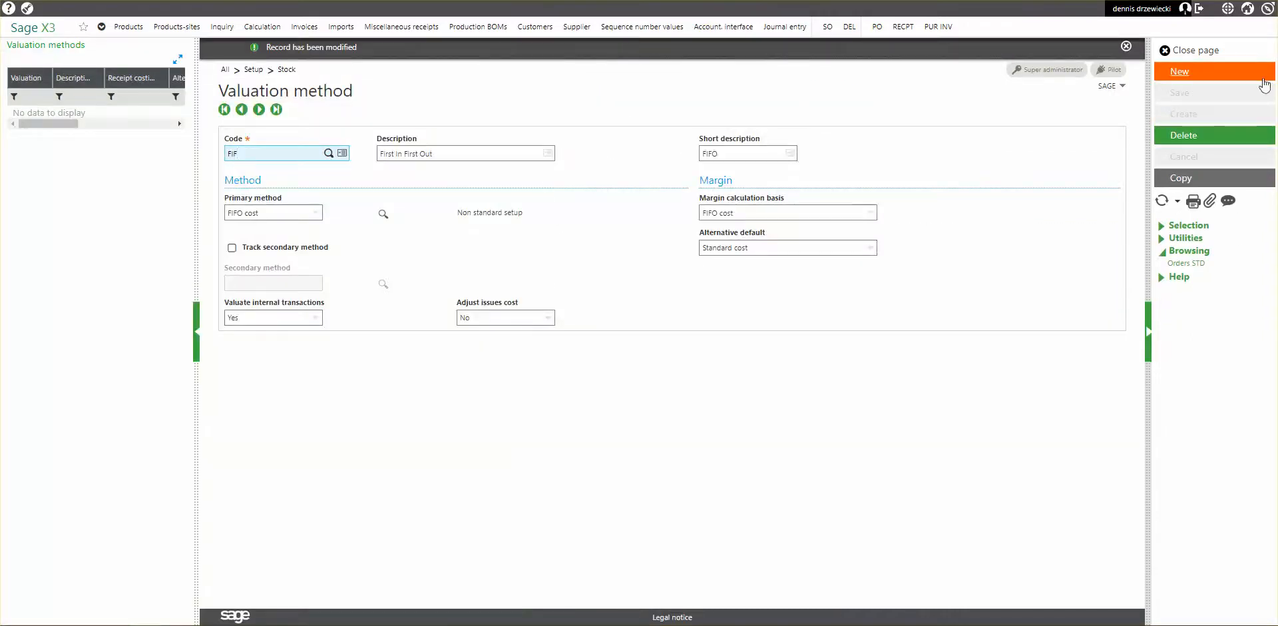
Close the valuation method and the product-site record.
{"action": "left_click", "coordinate": [1174, 49]}
{"action": "left_click", "coordinate": [1195, 52]}
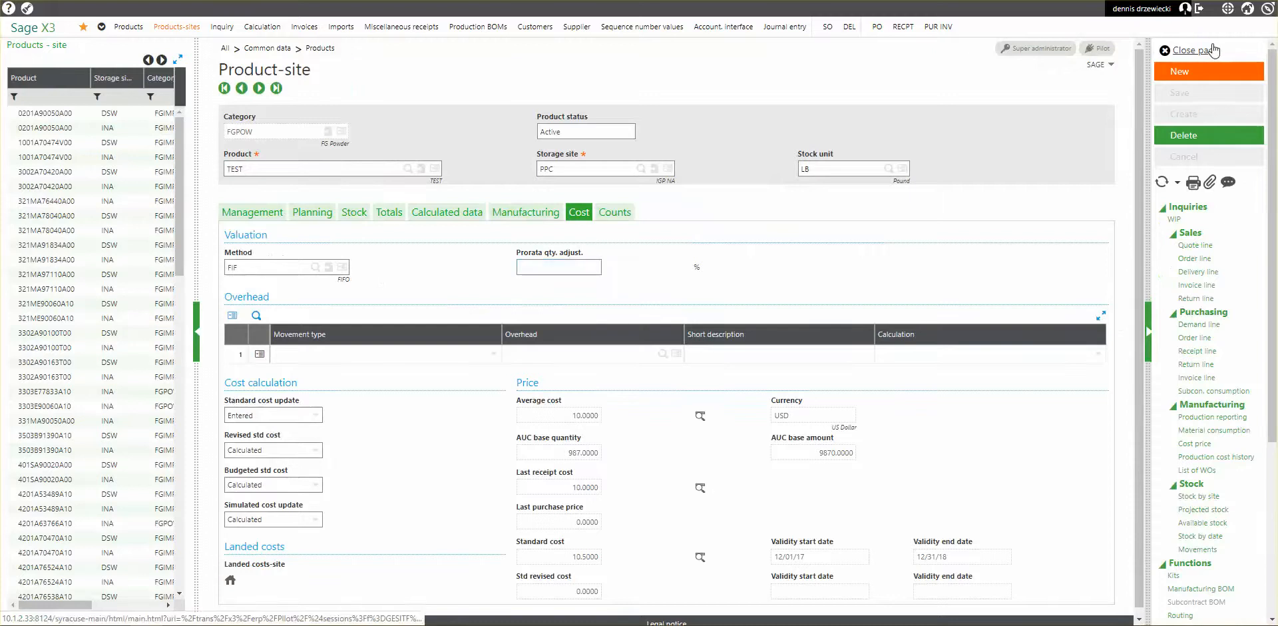
Run the stock accounting interface with processing date 12/11/18 by allocation date, and close its log.
{"action": "left_click", "coordinate": [733, 28]}
{"action": "left_click", "coordinate": [1029, 185]}
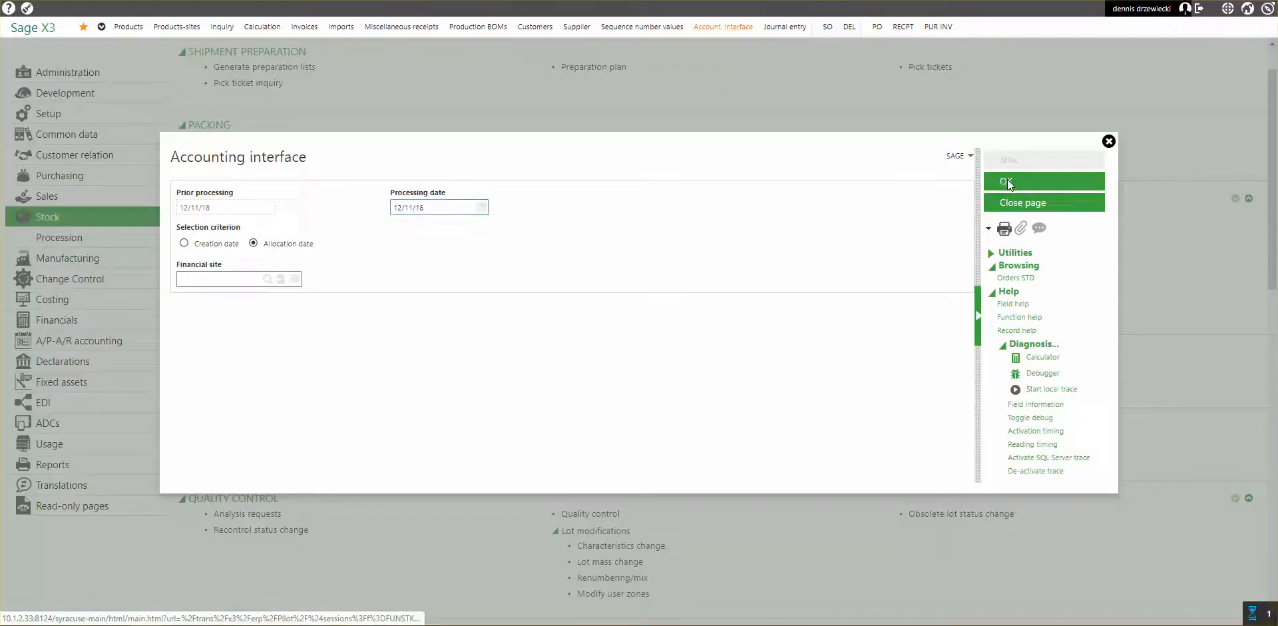
{"action": "left_click", "coordinate": [641, 337]}
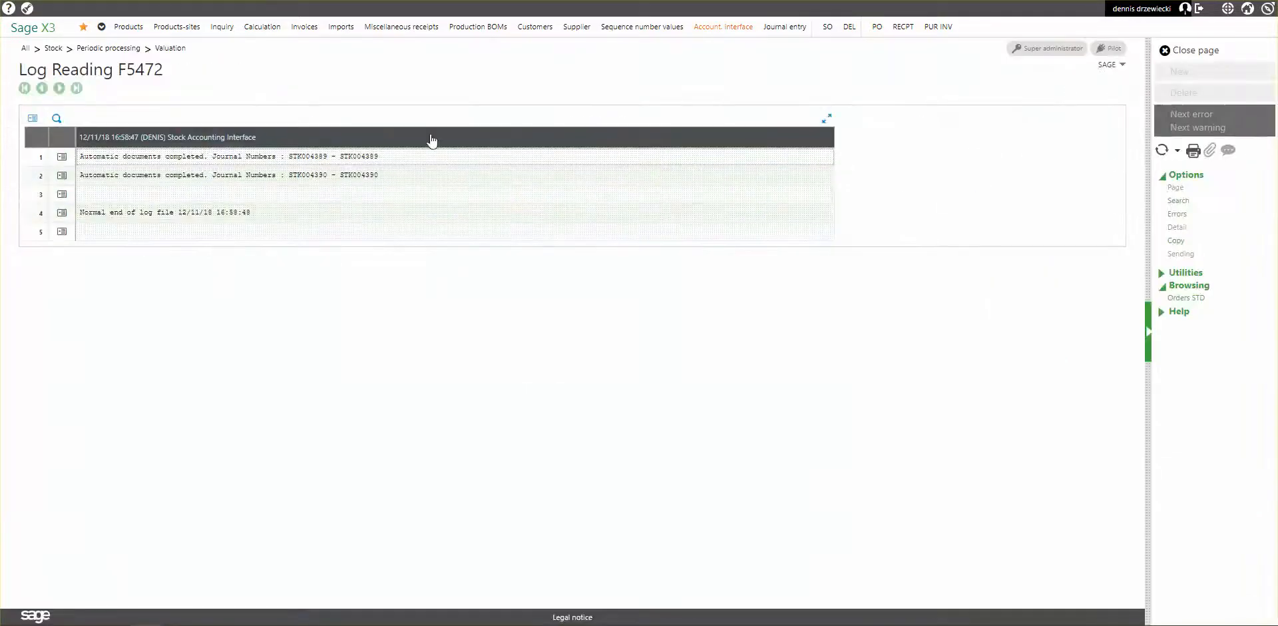
{"action": "left_click", "coordinate": [1186, 53]}
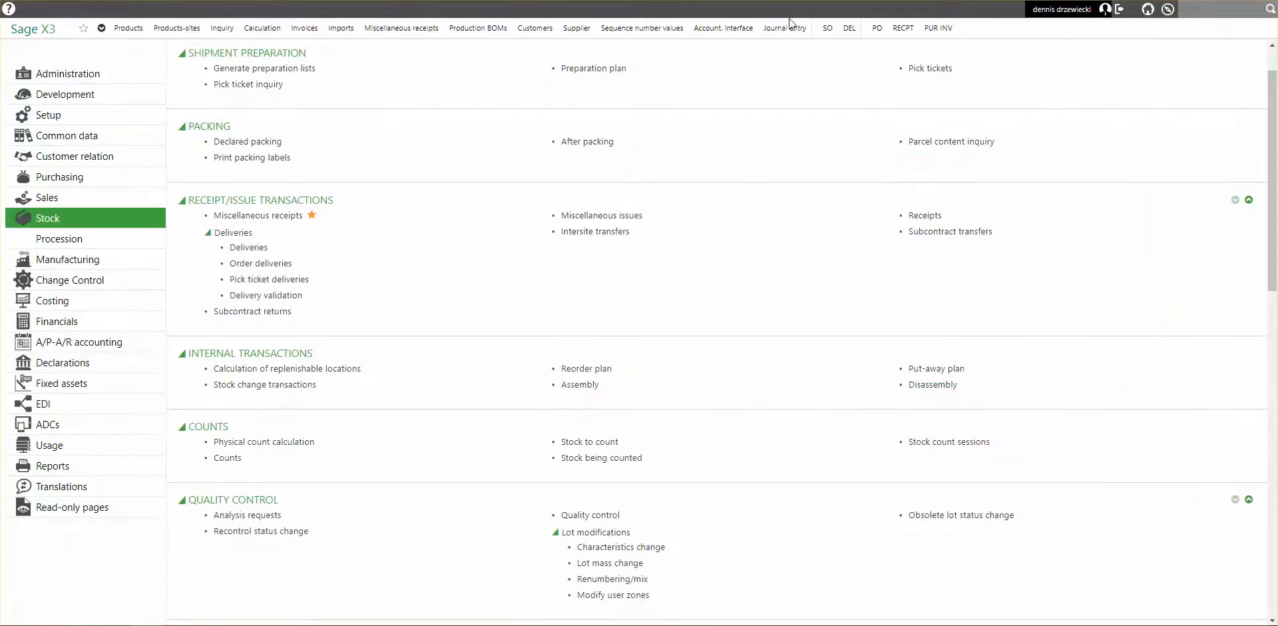
Open the journal entries and filter the accounting entries by accounting date 12/11/18 and reference stock.
{"action": "left_click", "coordinate": [783, 29]}
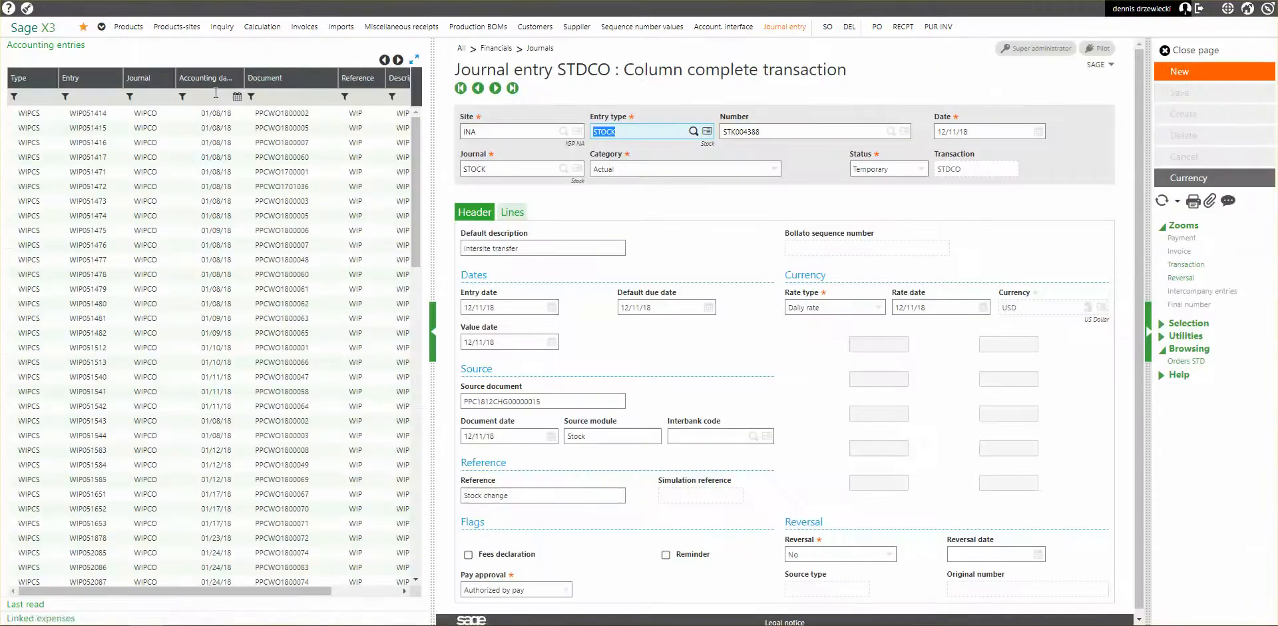
{"action": "left_click", "coordinate": [236, 98]}
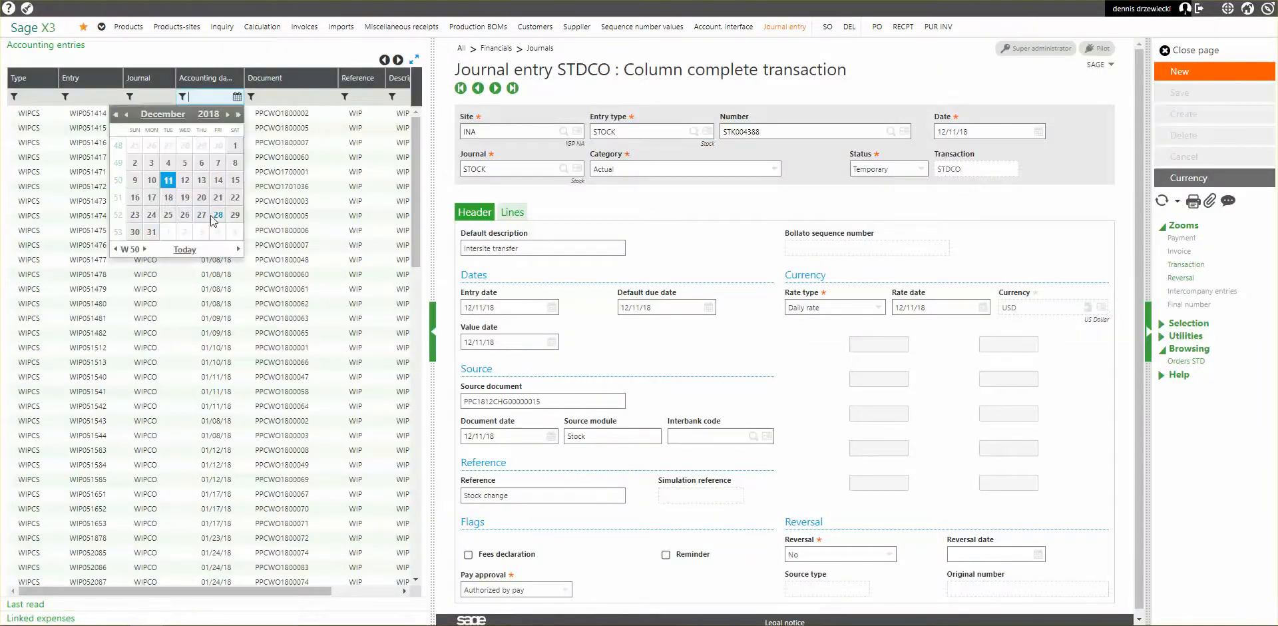
{"action": "left_click", "coordinate": [181, 254]}
{"action": "left_click", "coordinate": [363, 96]}
{"action": "type", "text": "stock"}
{"action": "key", "text": "Return"}
{"action": "scroll", "coordinate": [288, 323], "scroll_direction": "down", "scroll_amount": 2}
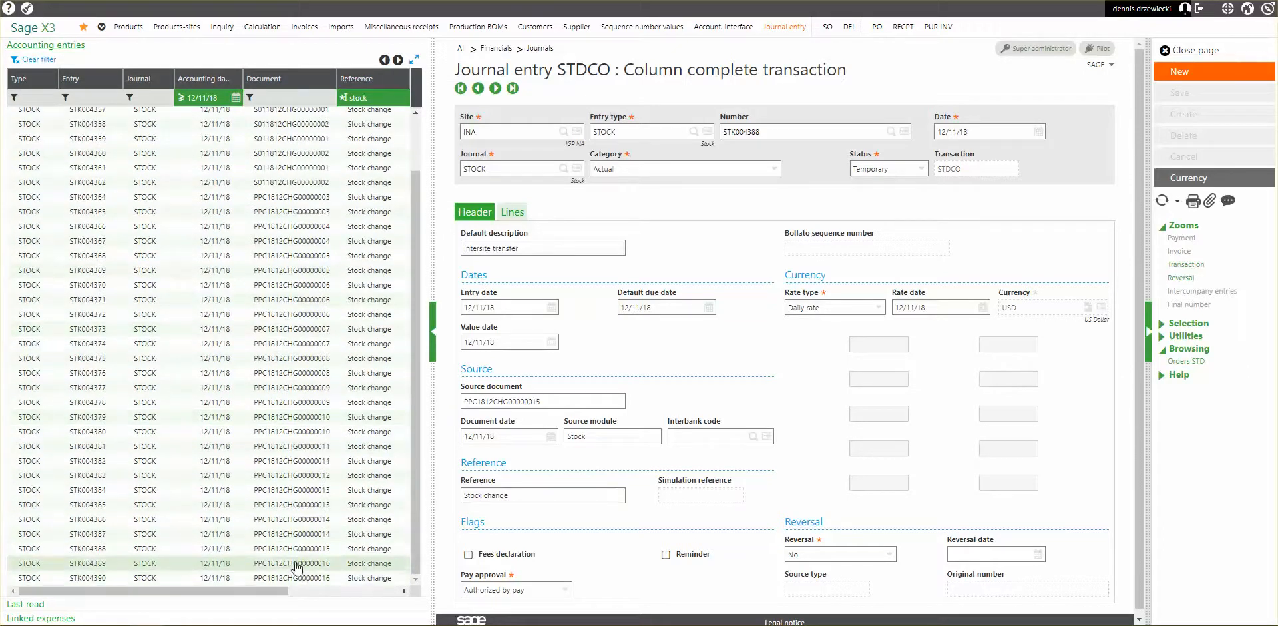
Examine the debit and credit lines of the latest transfer's two stock entries, and close the journal without saving changes.
{"action": "left_click", "coordinate": [297, 563]}
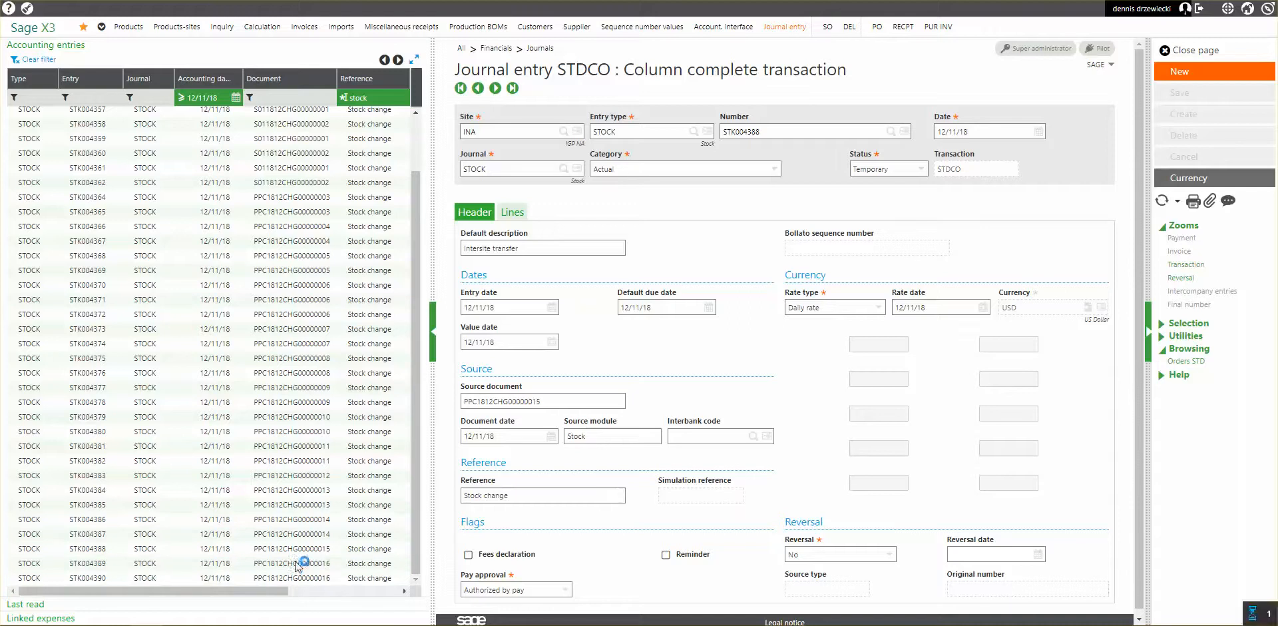
{"action": "left_click", "coordinate": [512, 211]}
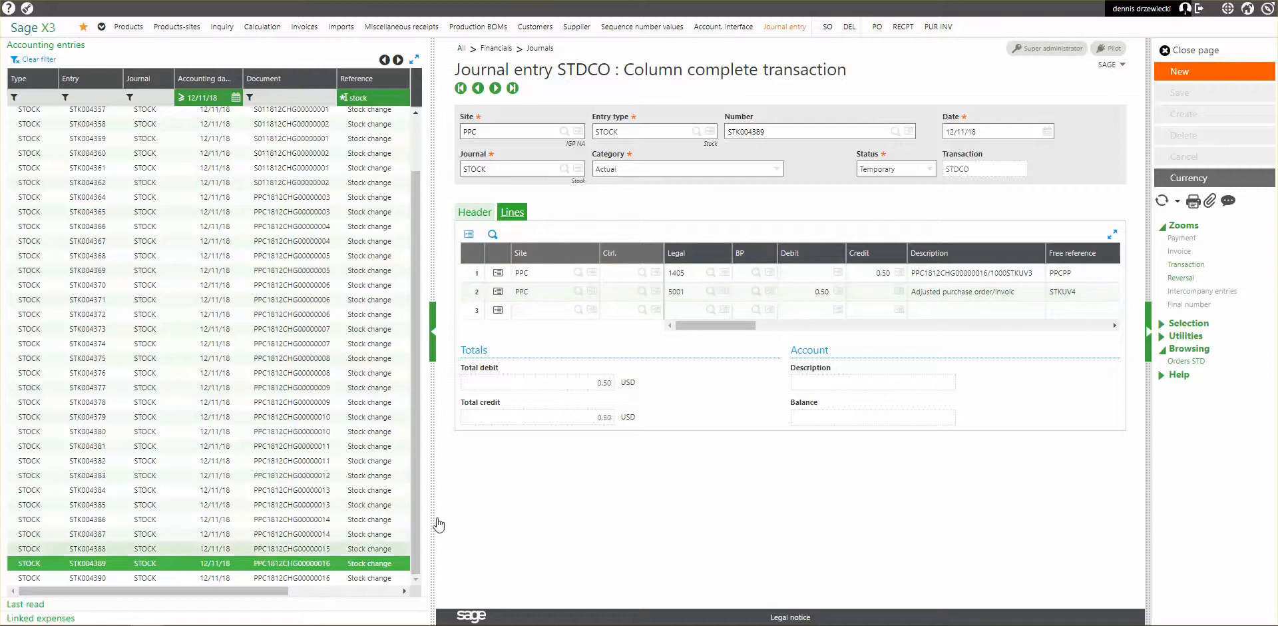
{"action": "left_click", "coordinate": [289, 579]}
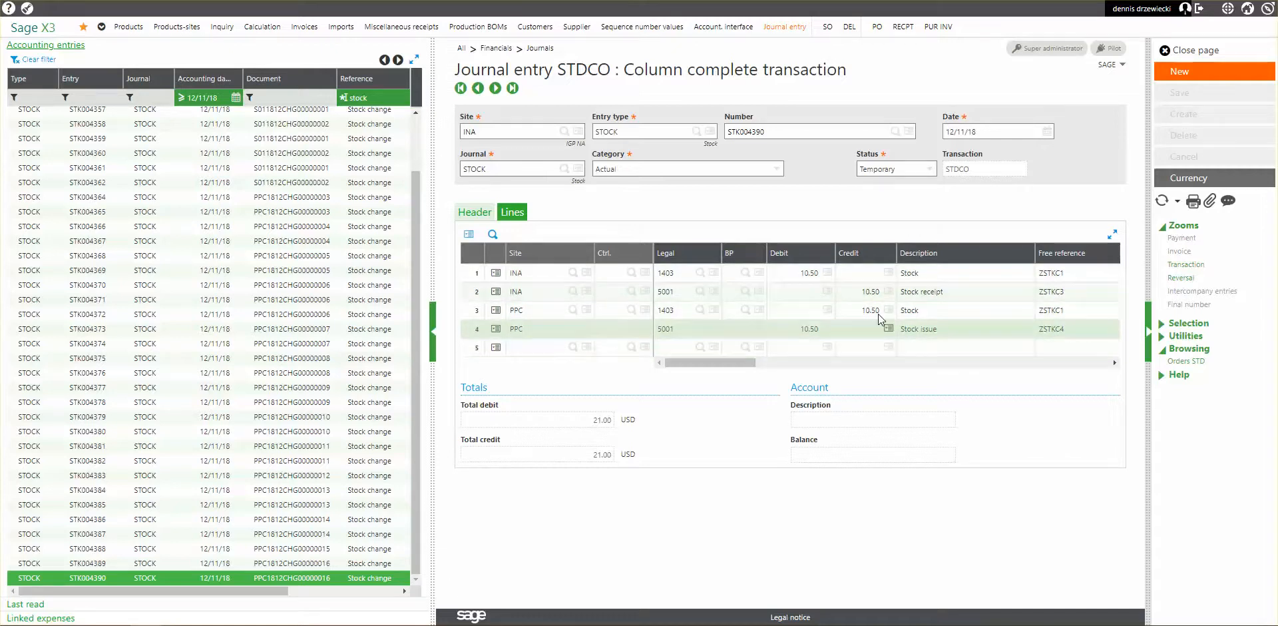
{"action": "left_click", "coordinate": [813, 335]}
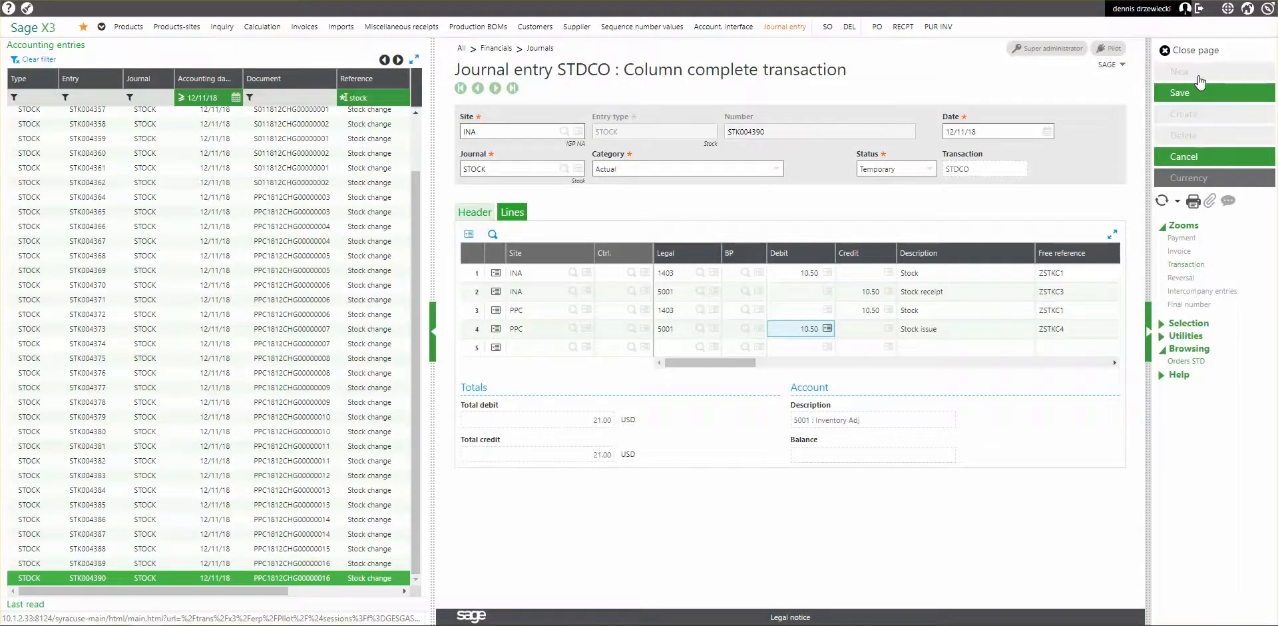
{"action": "left_click", "coordinate": [1191, 50]}
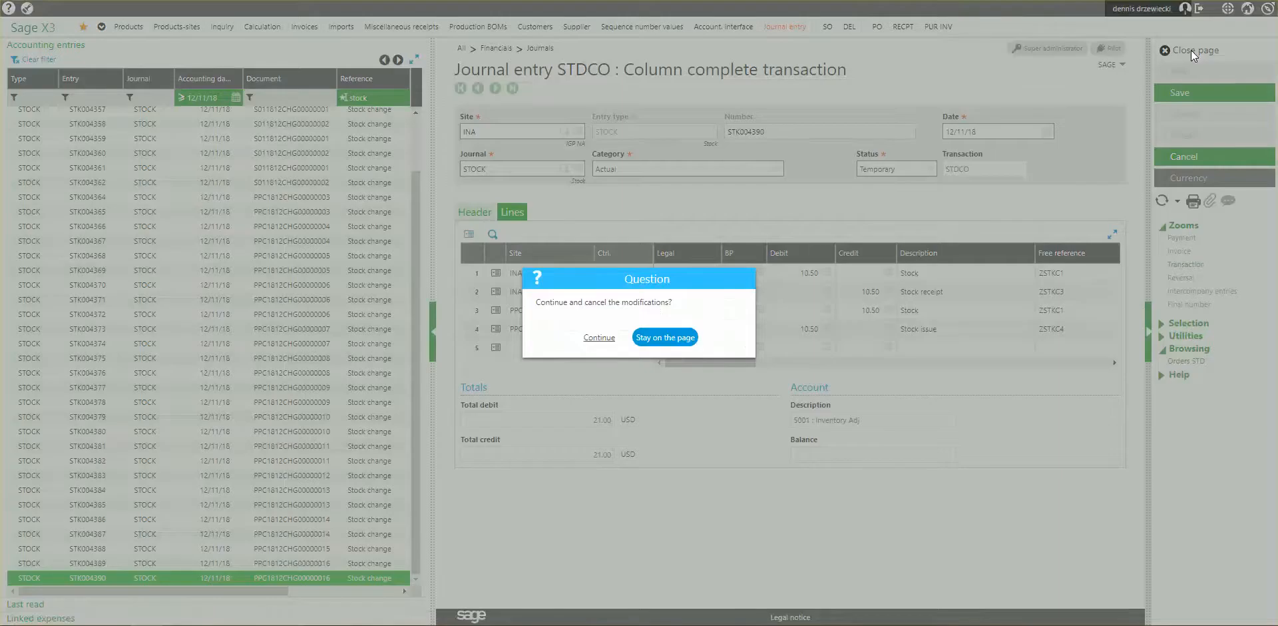
{"action": "left_click", "coordinate": [598, 337]}
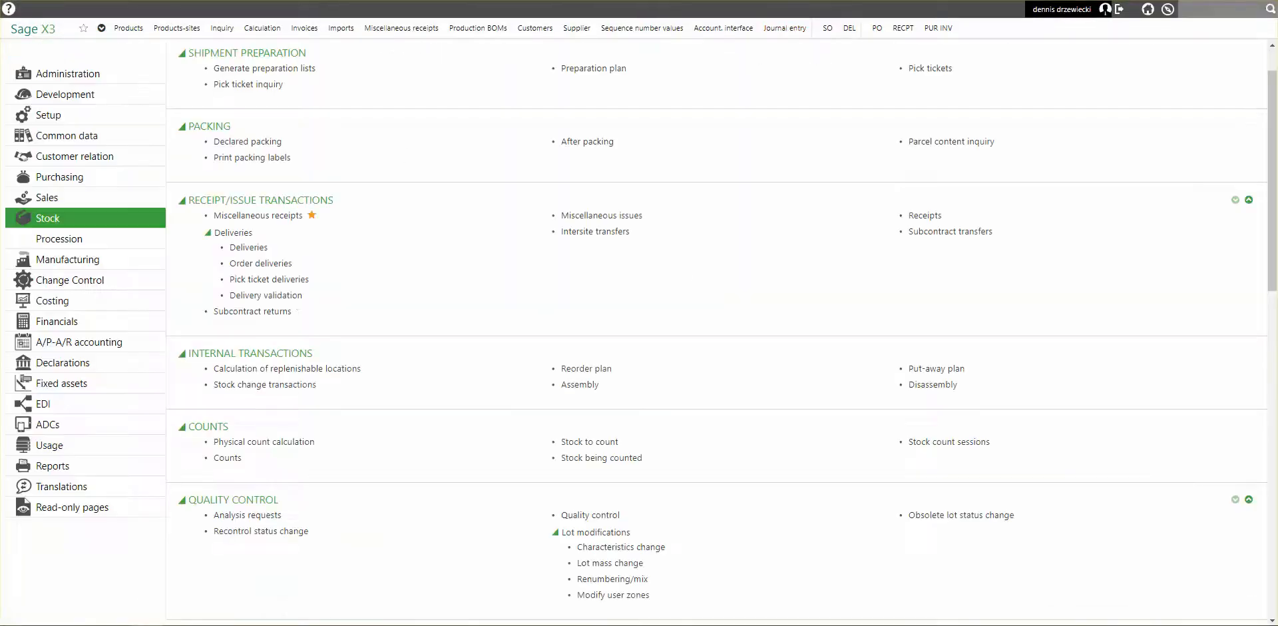
Open the primary method setup of the FIF valuation method from the cost data of TEST at site PPC.
{"action": "left_click", "coordinate": [175, 28]}
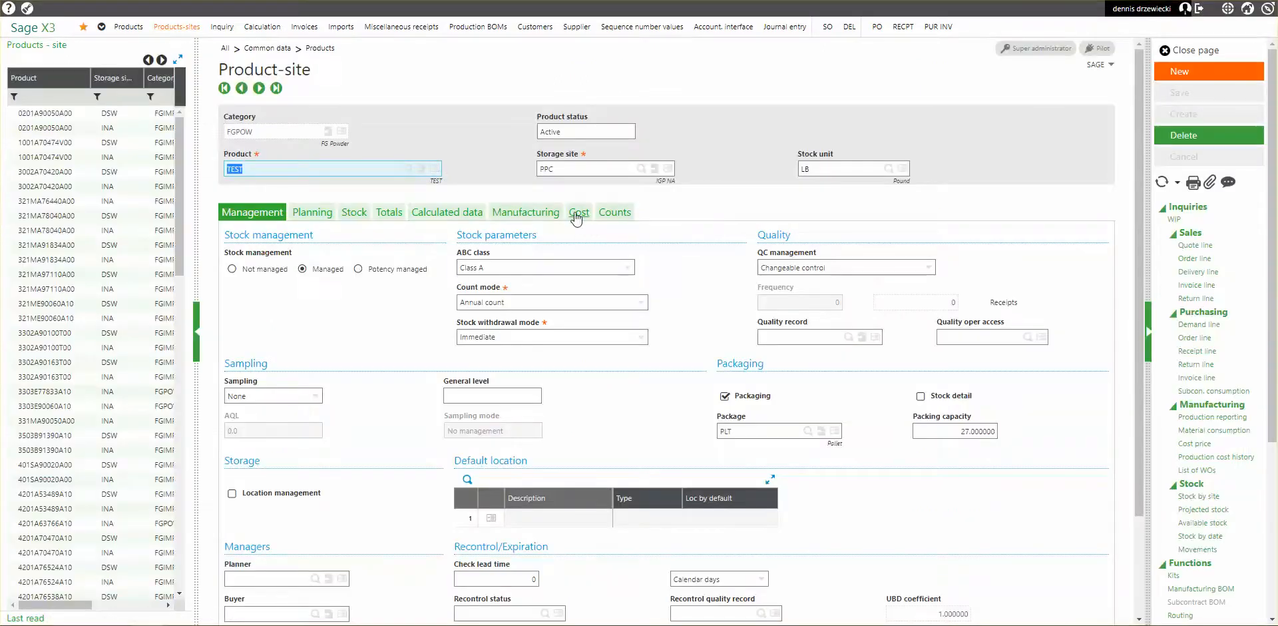
{"action": "left_click", "coordinate": [578, 211]}
{"action": "left_click", "coordinate": [330, 267]}
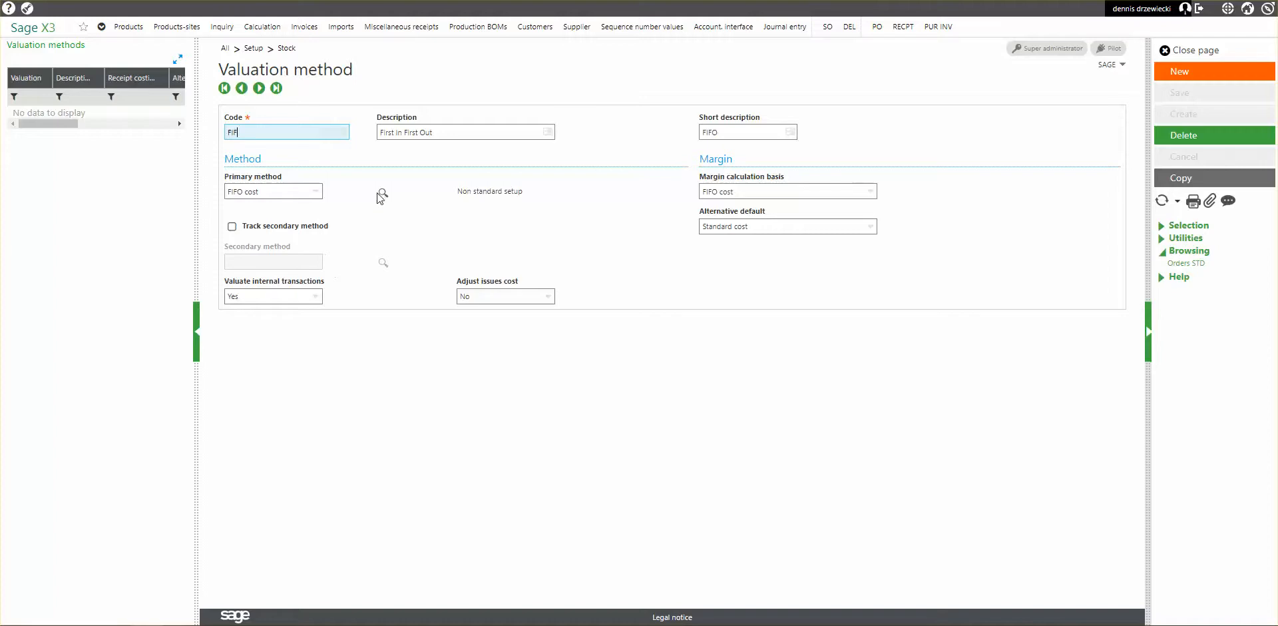
{"action": "left_click", "coordinate": [382, 192]}
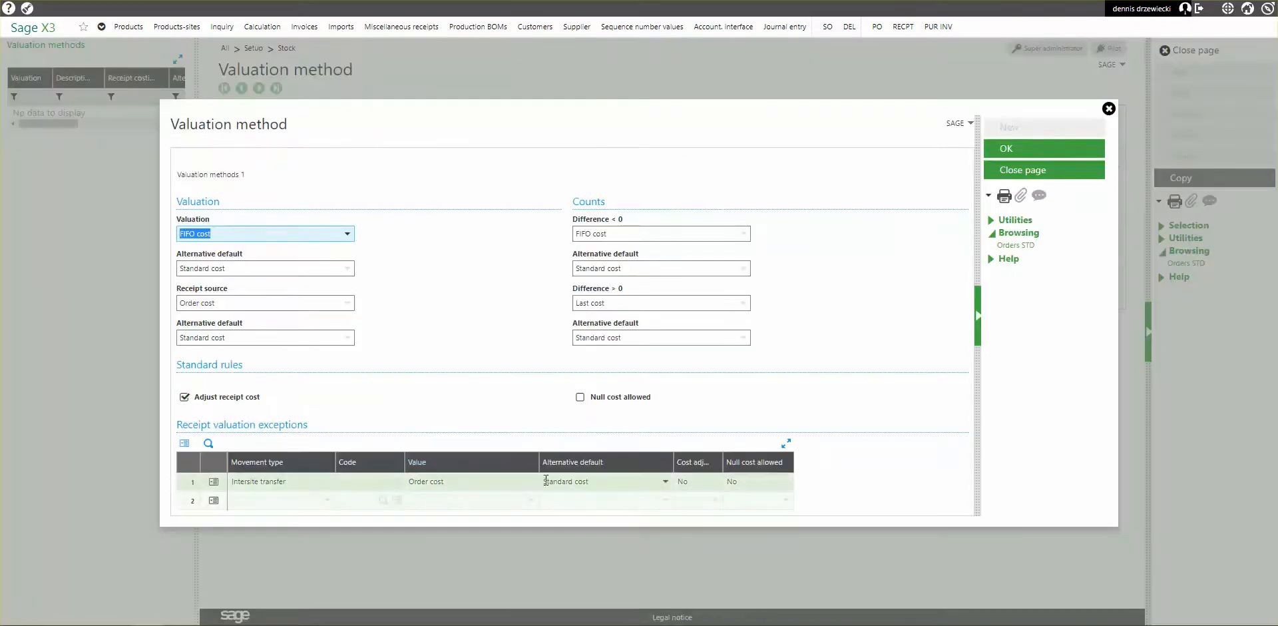
Set the Intersite transfer exception's value to Standard cost with Order cost as alternative default, save the valuation method and close it.
{"action": "left_click", "coordinate": [533, 486]}
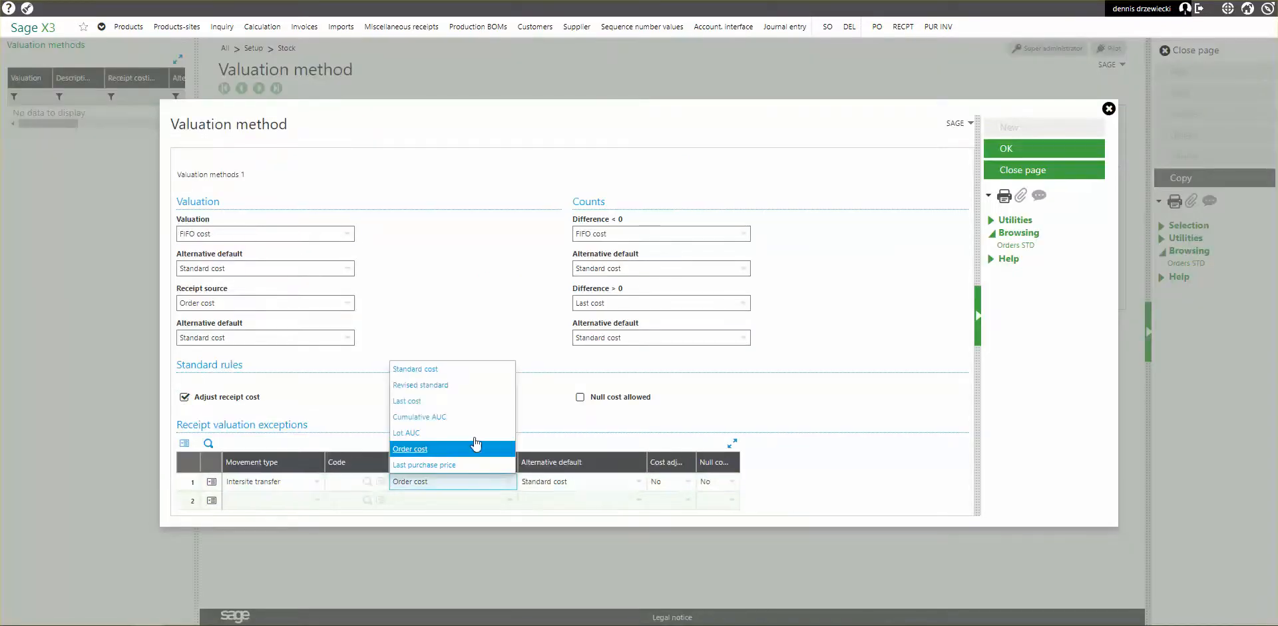
{"action": "left_click", "coordinate": [453, 371]}
{"action": "left_click", "coordinate": [639, 482]}
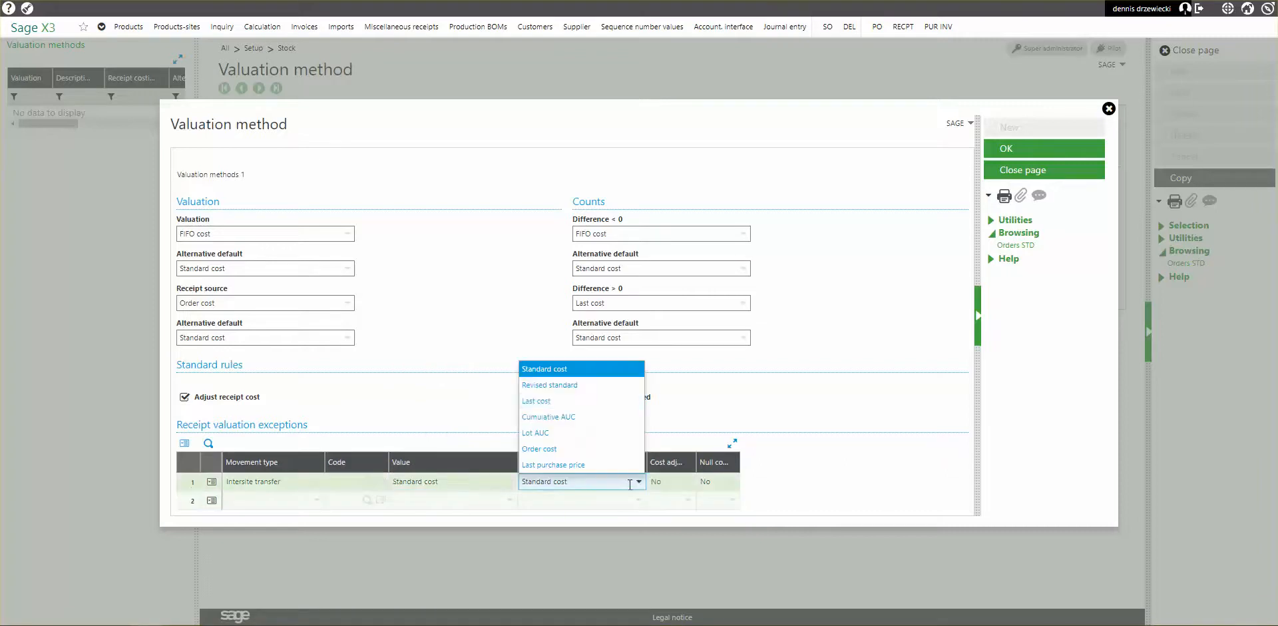
{"action": "left_click", "coordinate": [565, 449]}
{"action": "left_click", "coordinate": [1006, 149]}
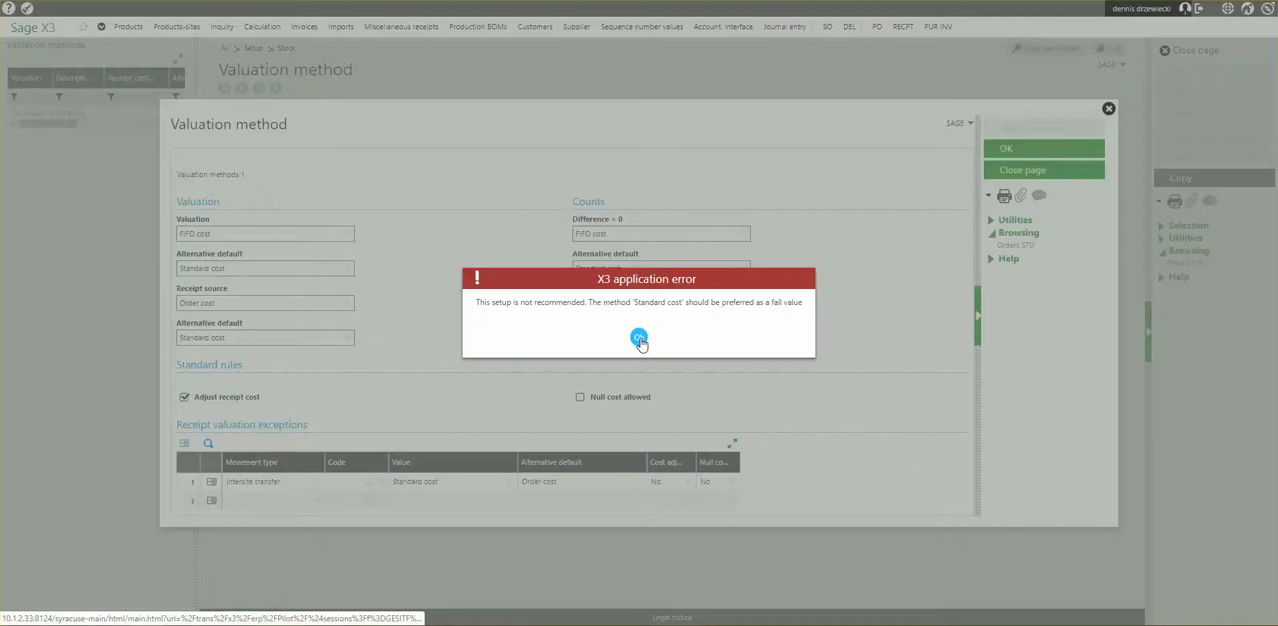
{"action": "left_click", "coordinate": [639, 337]}
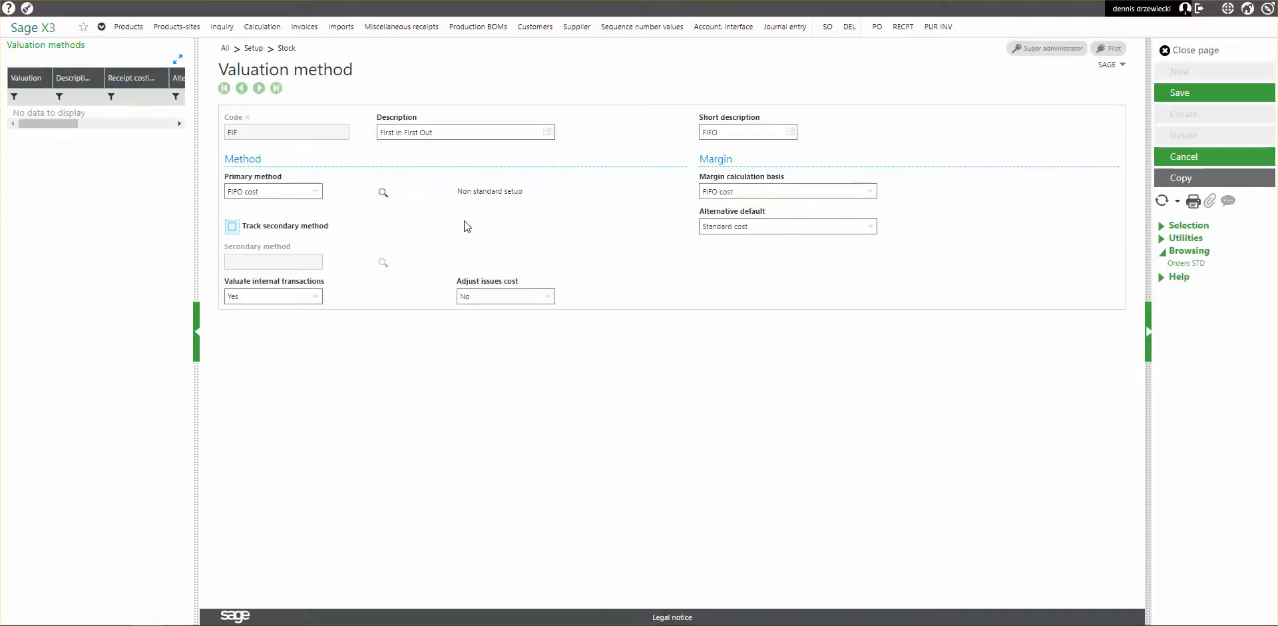
{"action": "left_click", "coordinate": [1180, 92]}
{"action": "left_click", "coordinate": [1189, 52]}
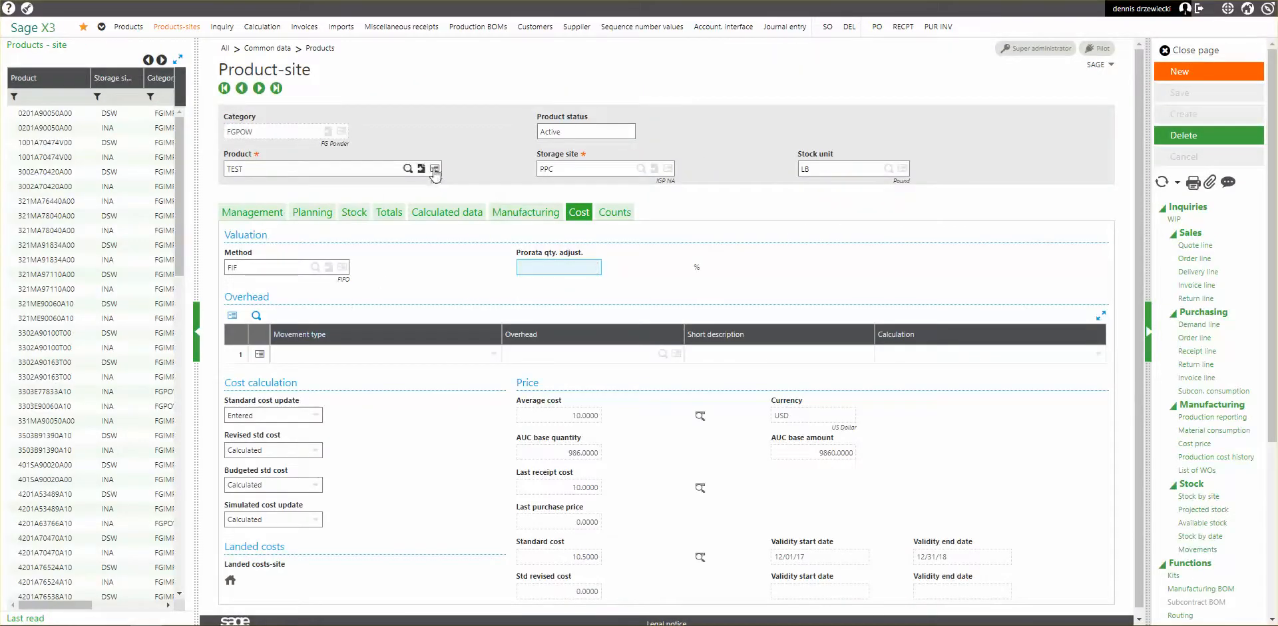
Set the component cost in TEST's fiscal year 18 standard cost at PPC to 10, save it and close the record.
{"action": "scroll", "coordinate": [461, 486], "scroll_direction": "down", "scroll_amount": 1}
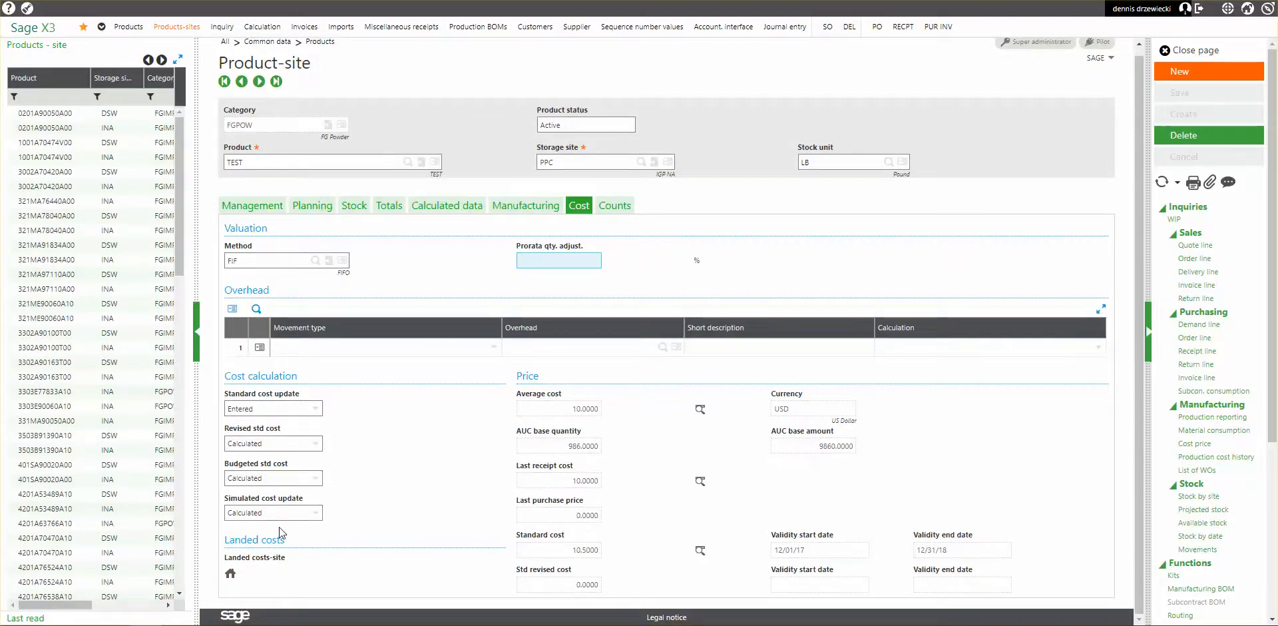
{"action": "scroll", "coordinate": [1198, 559], "scroll_direction": "down", "scroll_amount": 4}
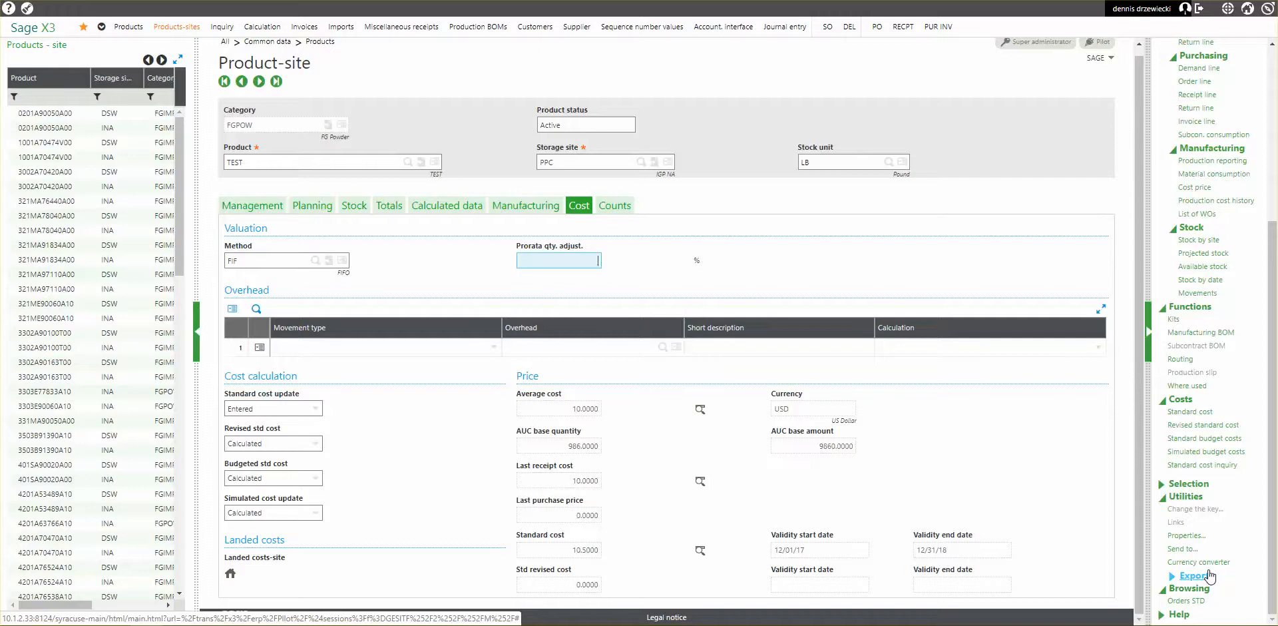
{"action": "left_click", "coordinate": [1195, 412]}
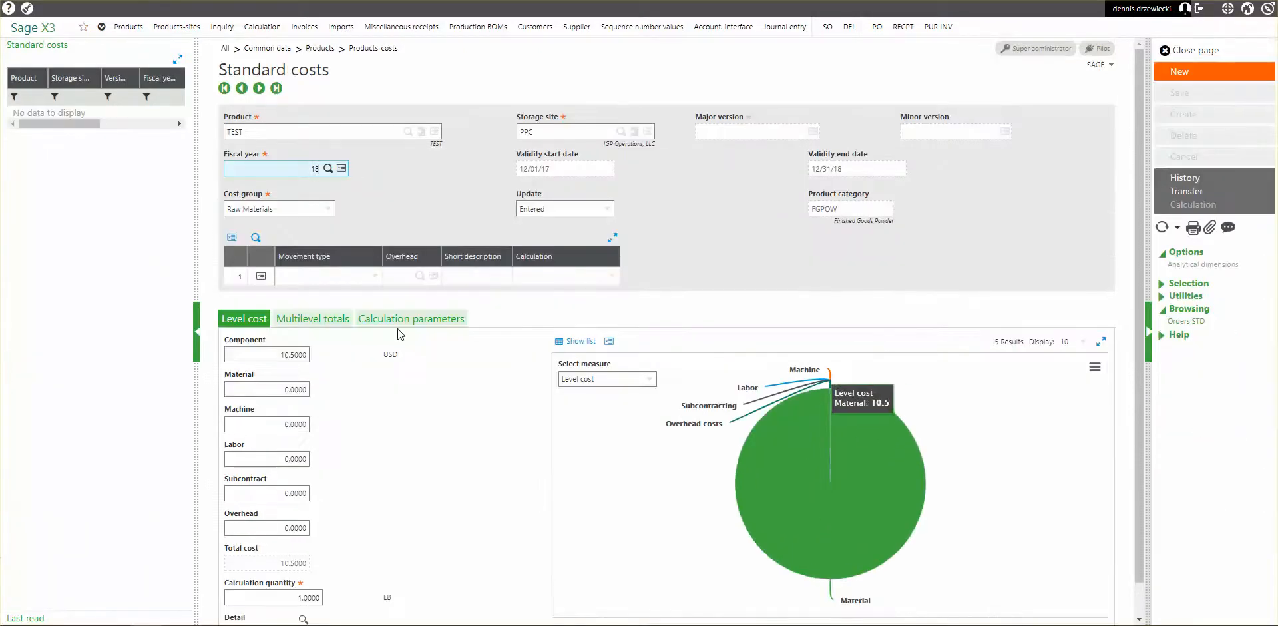
{"action": "left_click", "coordinate": [252, 356]}
{"action": "left_click_drag", "start_coordinate": [252, 356], "coordinate": [393, 355]}
{"action": "type", "text": "10"}
{"action": "key", "text": "Tab"}
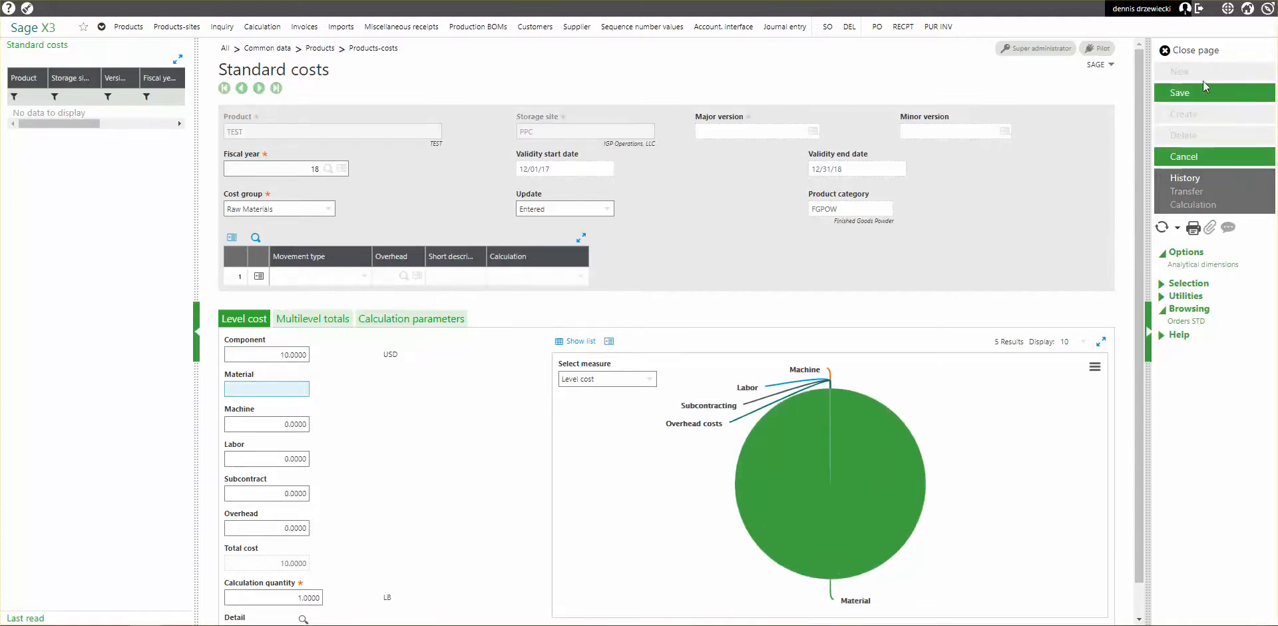
{"action": "left_click", "coordinate": [1185, 97]}
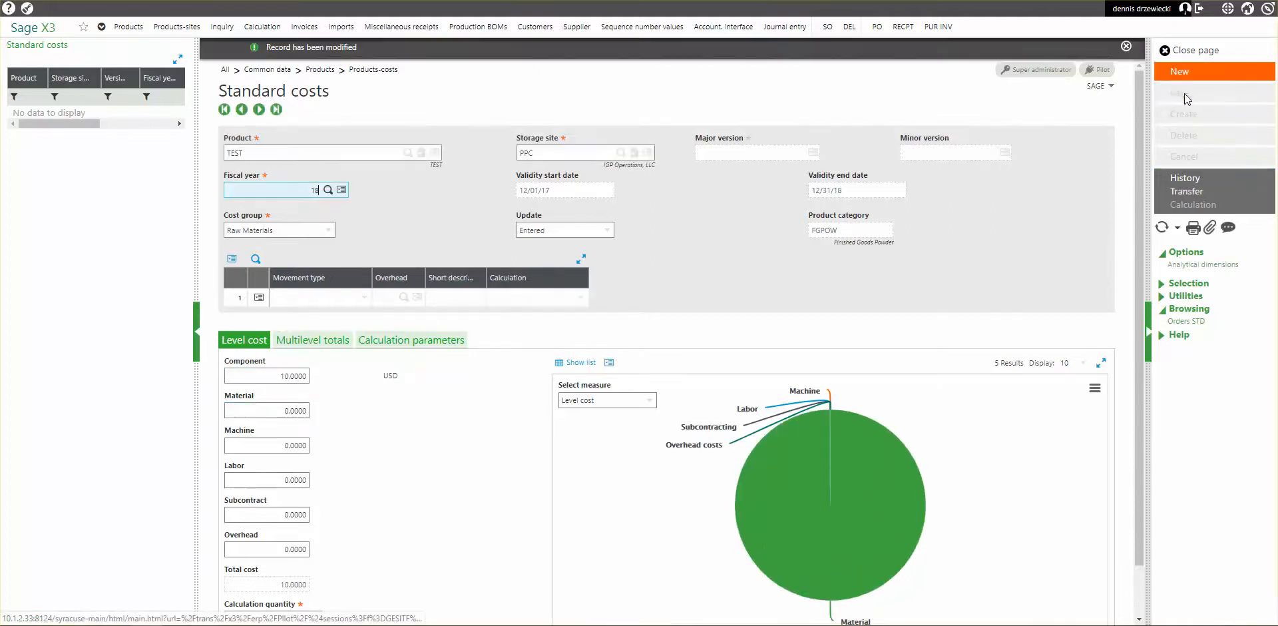
{"action": "left_click", "coordinate": [1182, 51]}
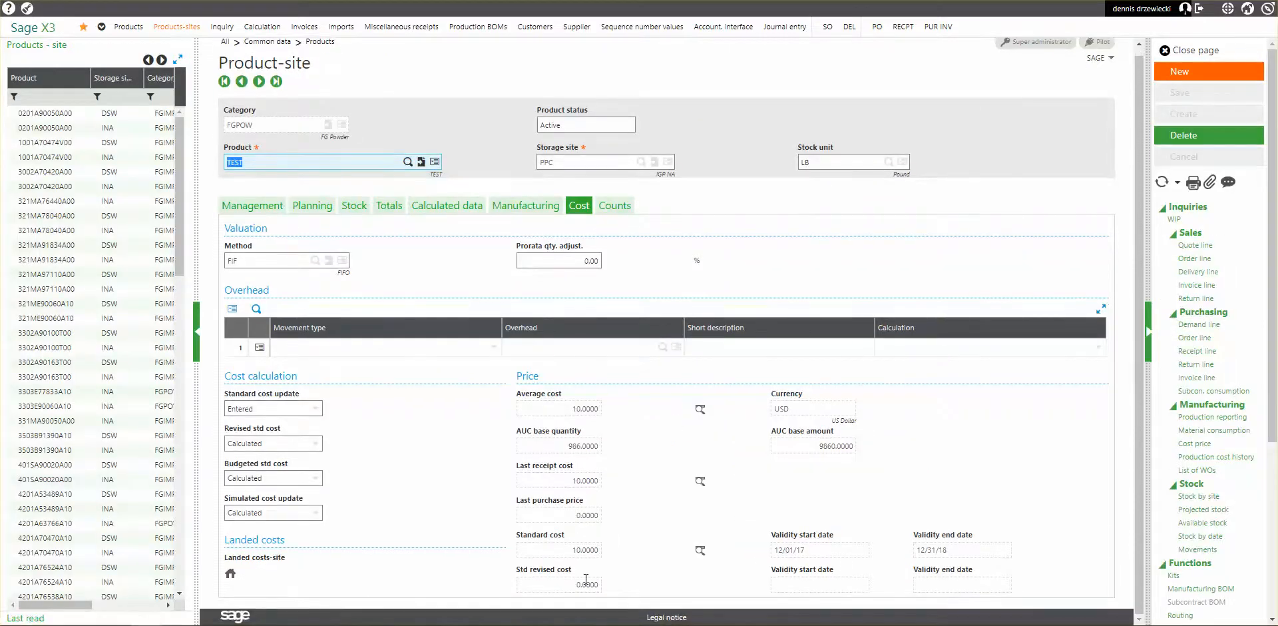
Start another intersite transfer from PPC with destination site INA and select product TEST.
{"action": "key", "text": "ctrl+Tab"}
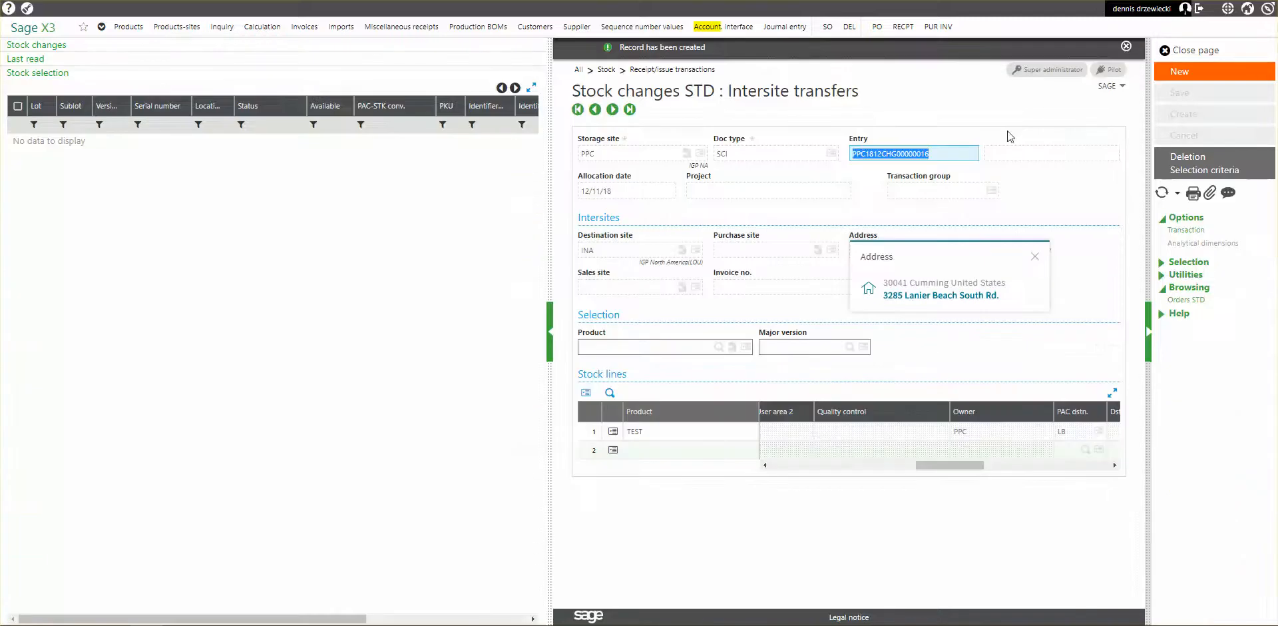
{"action": "left_click", "coordinate": [1179, 71]}
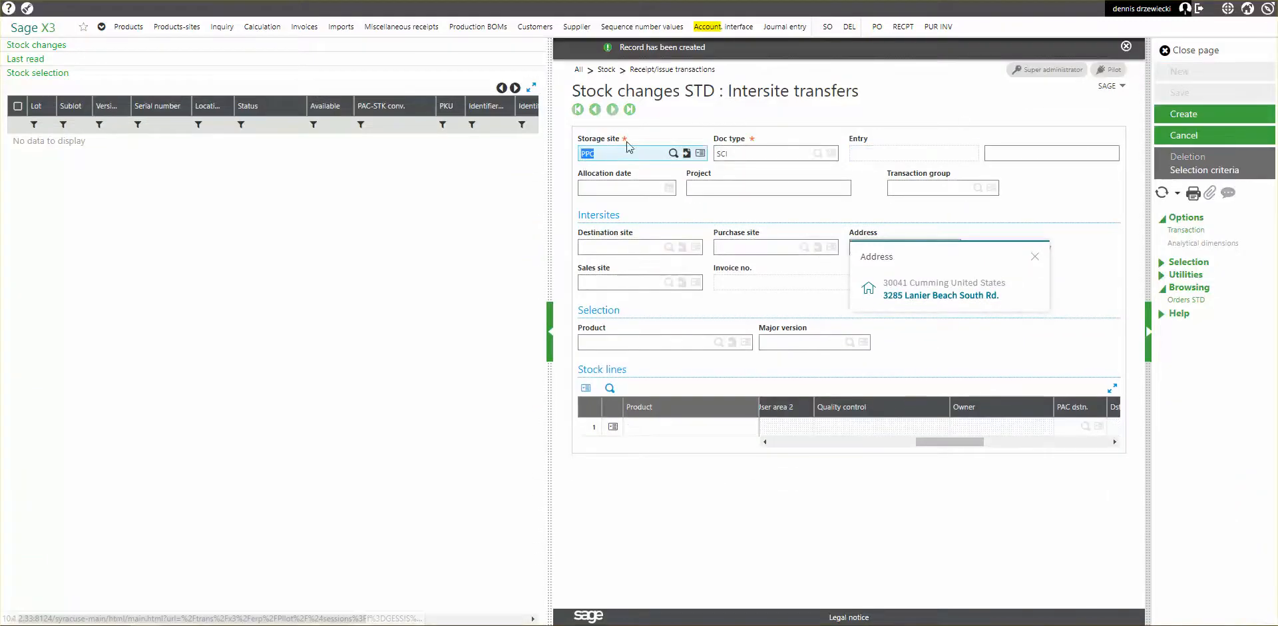
{"action": "left_click", "coordinate": [624, 246]}
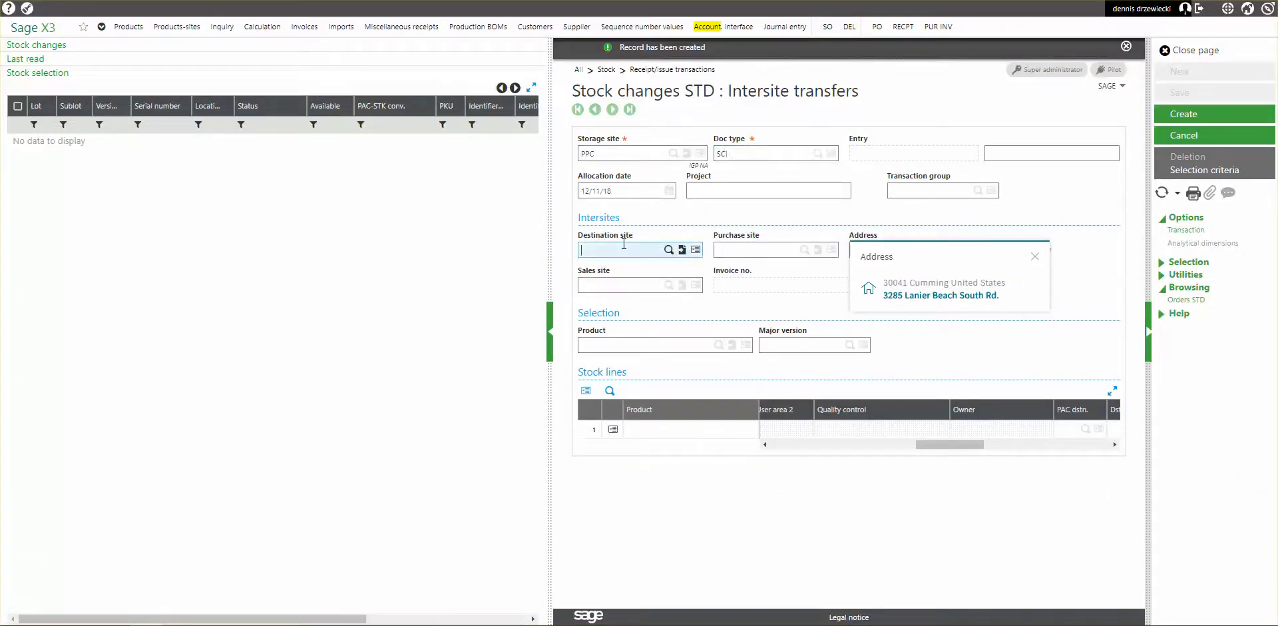
{"action": "type", "text": "INA"}
{"action": "key", "text": "Tab"}
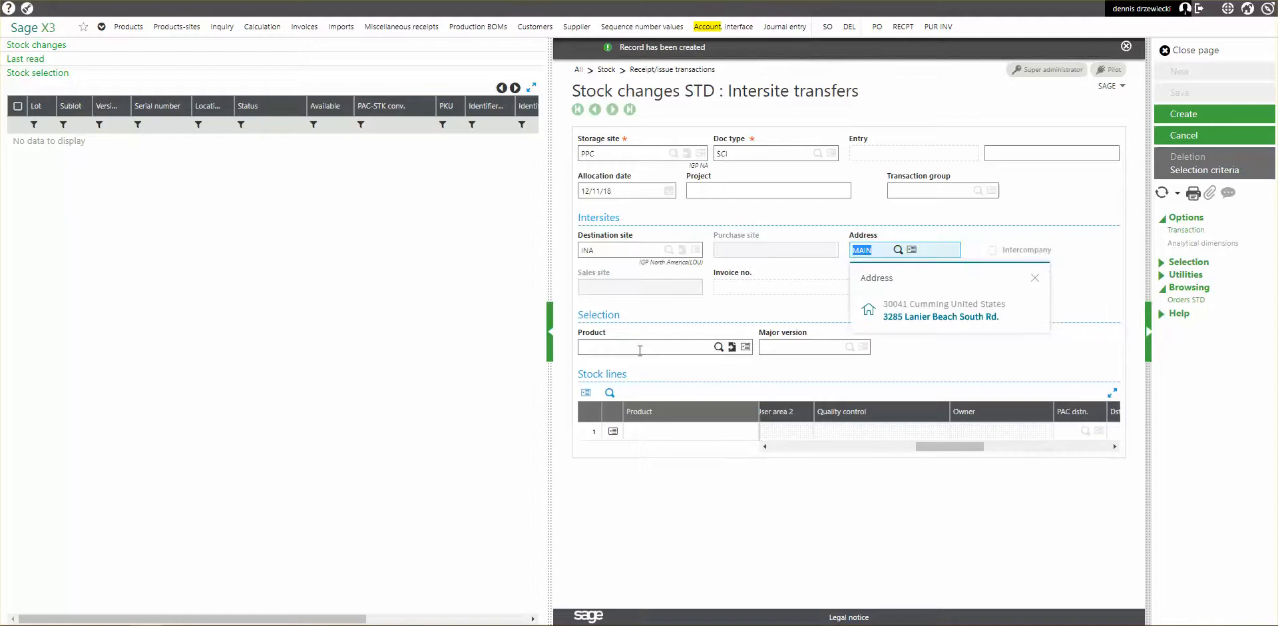
{"action": "left_click", "coordinate": [637, 347]}
{"action": "type", "text": "TEST"}
{"action": "key", "text": "Tab"}
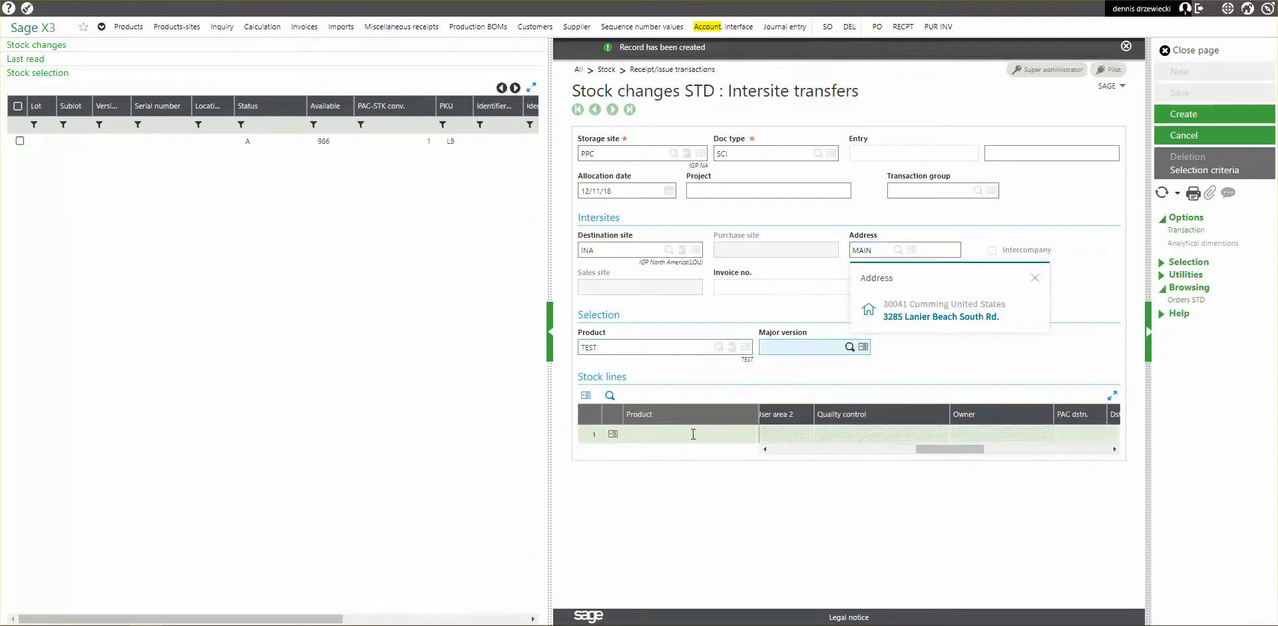
Select TEST's available status A stock for the transfer, create the transfer and close the page.
{"action": "left_click", "coordinate": [20, 141]}
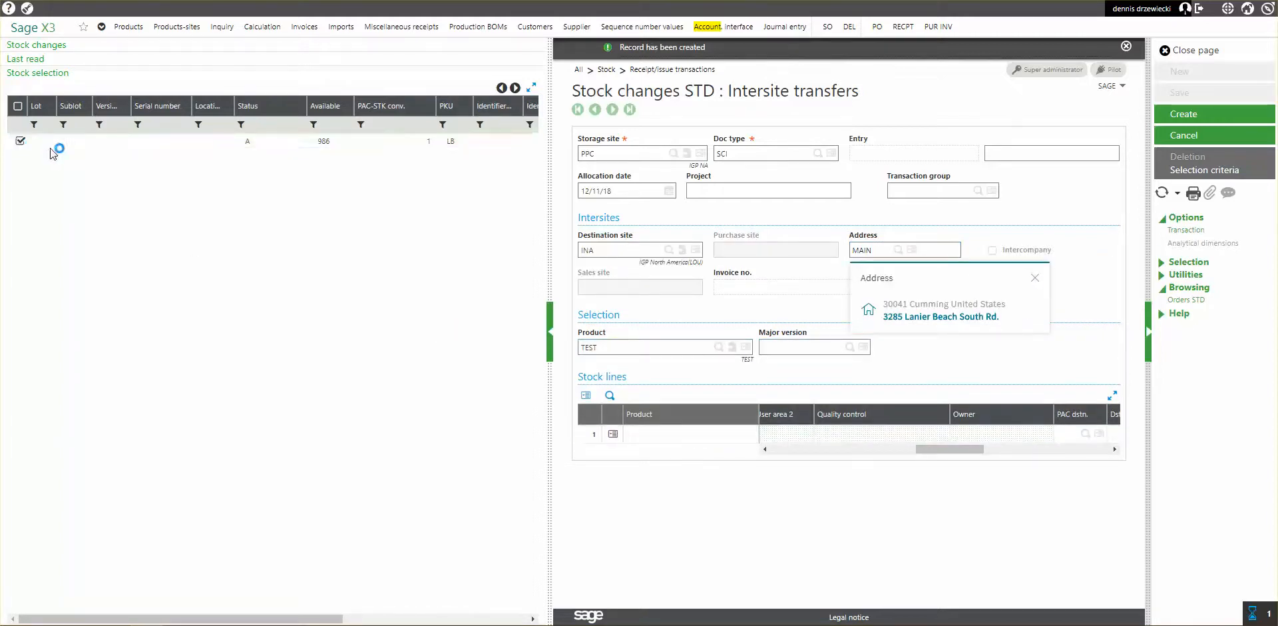
{"action": "key", "text": "Tab"}
{"action": "key", "text": "Tab"}
{"action": "key", "text": "Tab"}
{"action": "key", "text": "Tab"}
{"action": "key", "text": "Tab"}
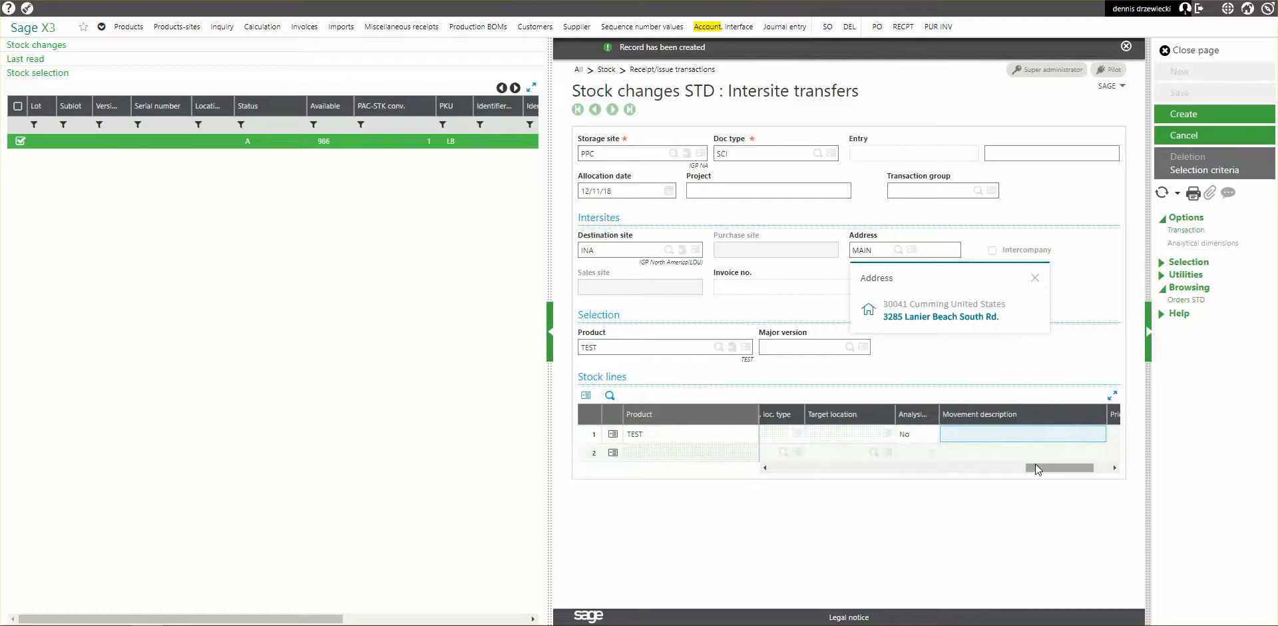
{"action": "left_click_drag", "start_coordinate": [1037, 467], "coordinate": [1099, 470]}
{"action": "left_click", "coordinate": [1176, 117]}
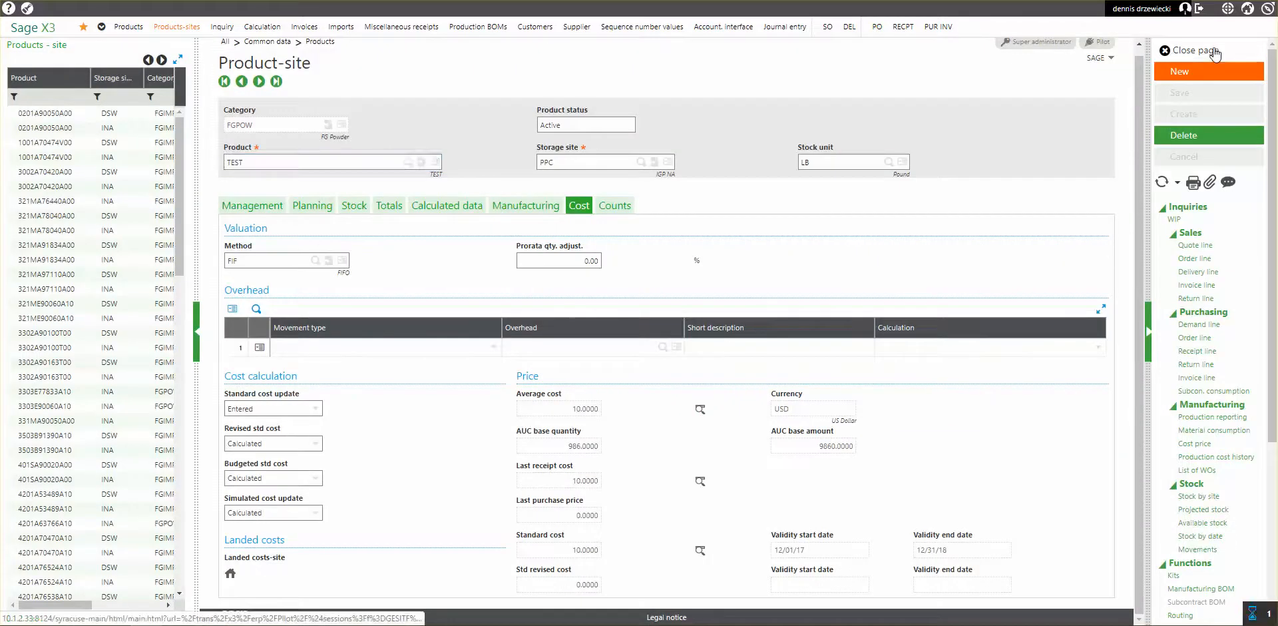
{"action": "left_click", "coordinate": [1213, 52]}
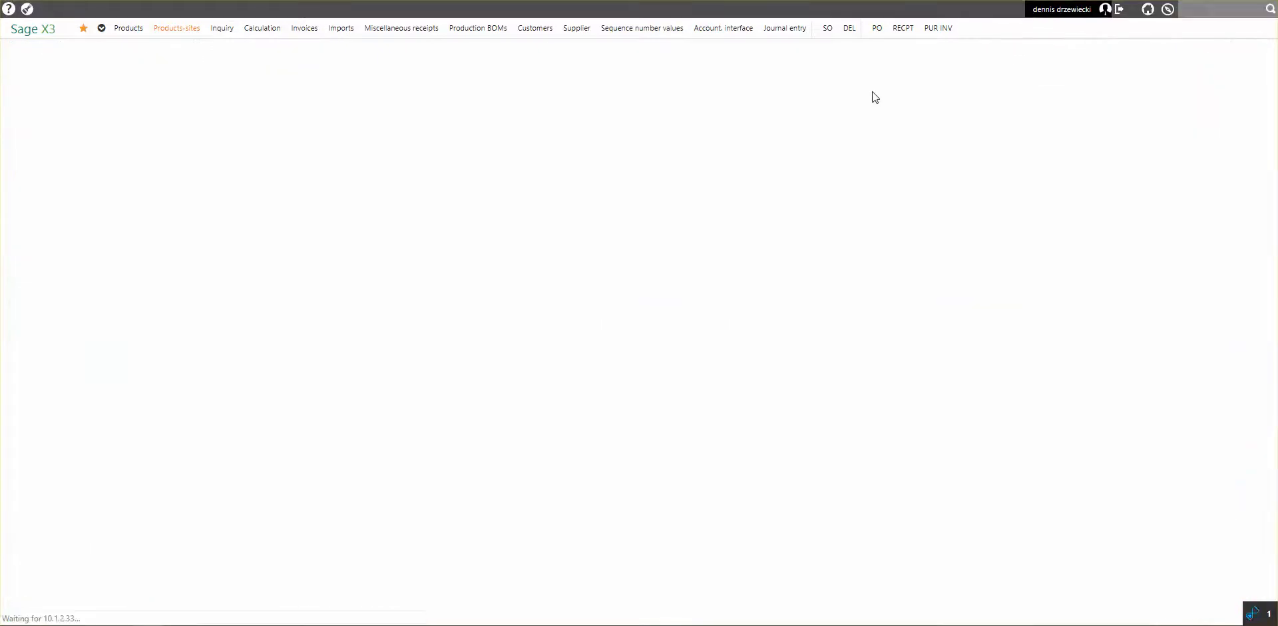
Run the stock accounting interface for the already processed date and close its log.
{"action": "left_click", "coordinate": [734, 31]}
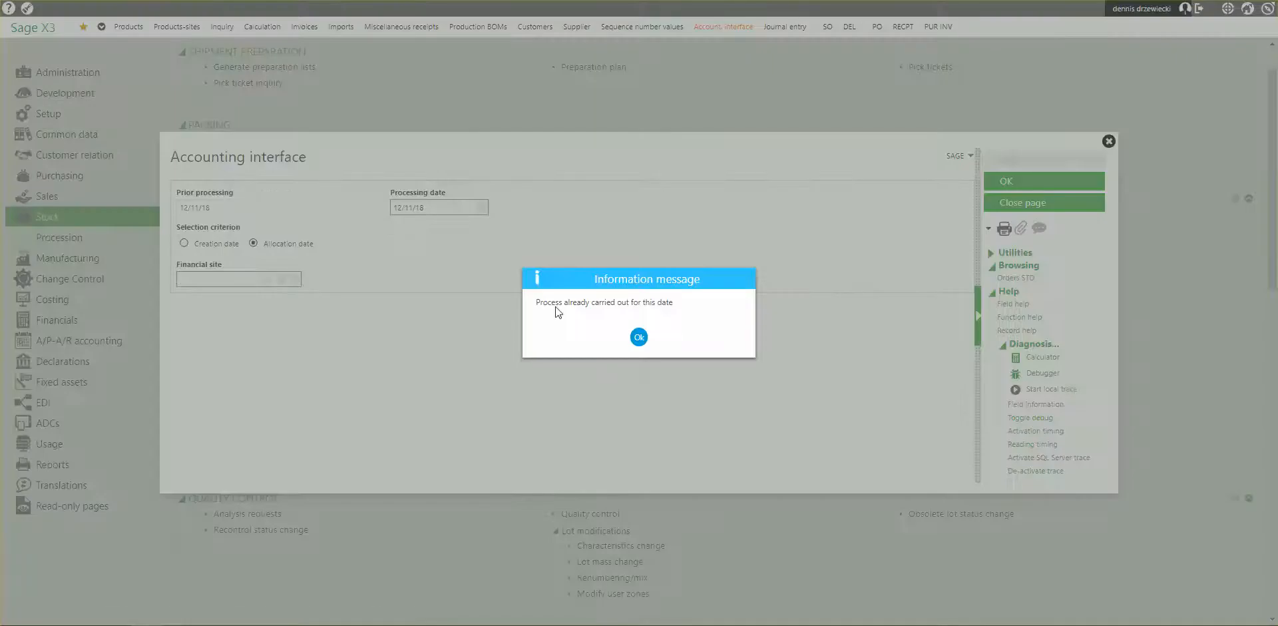
{"action": "left_click", "coordinate": [640, 338]}
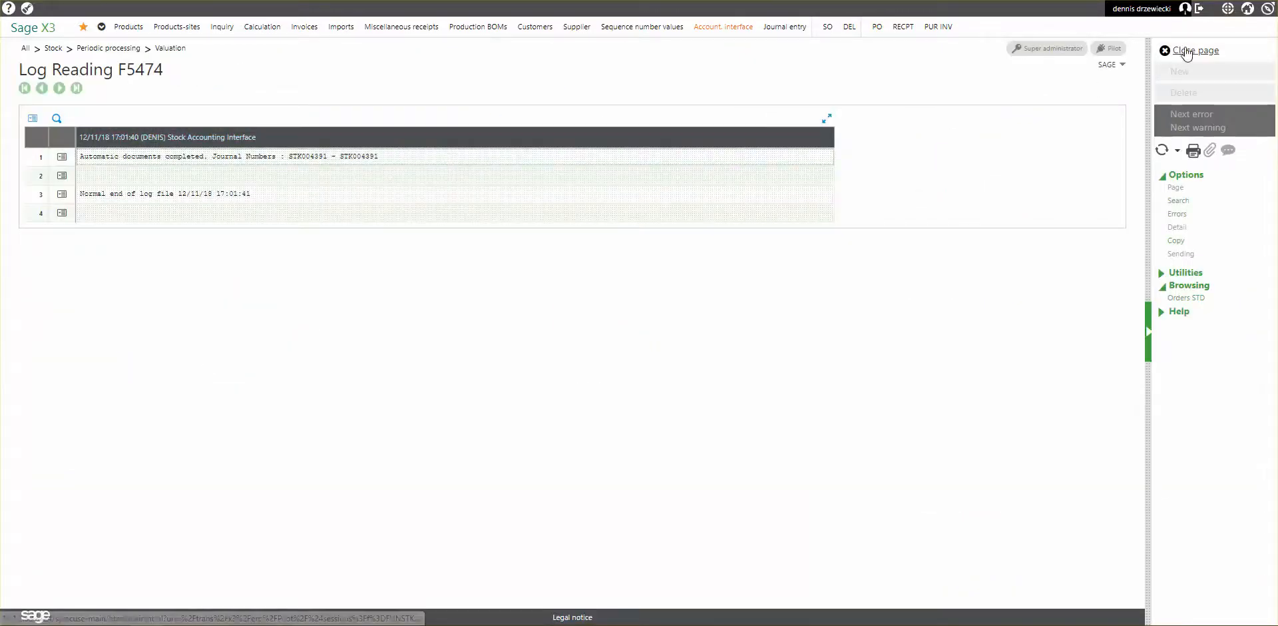
{"action": "left_click", "coordinate": [1190, 55]}
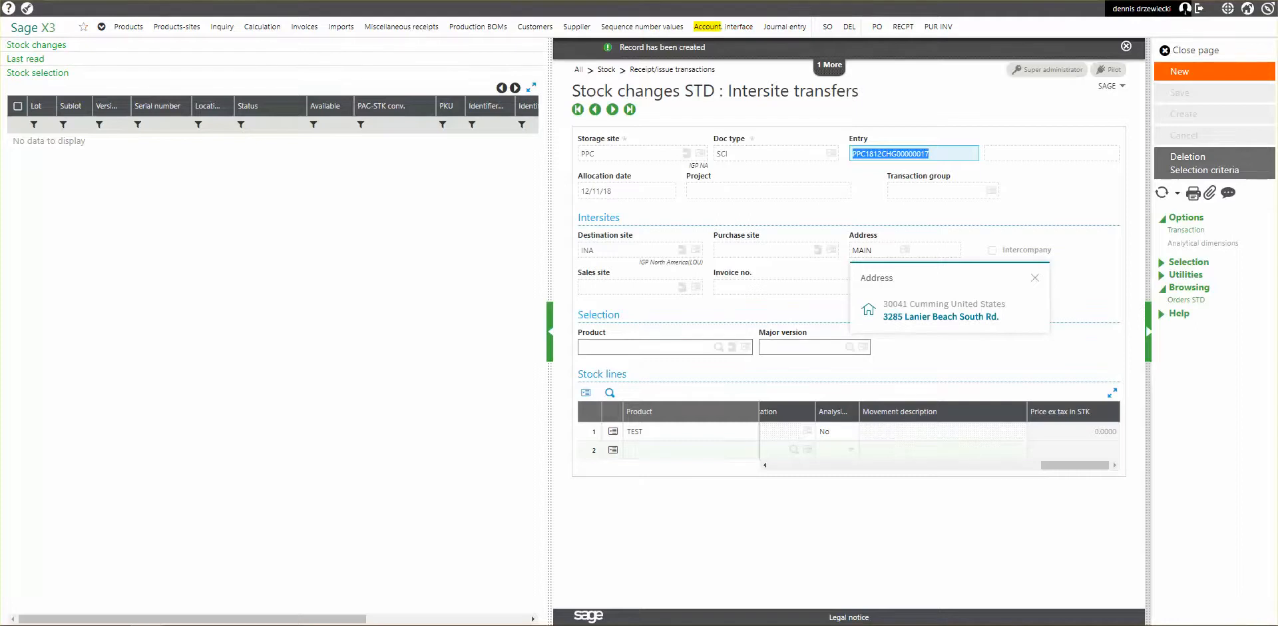
{"action": "key", "text": "ctrl+Tab"}
Filter the journal entries list by accounting date from 12/11/18 and reference "stock".
{"action": "left_click", "coordinate": [784, 28]}
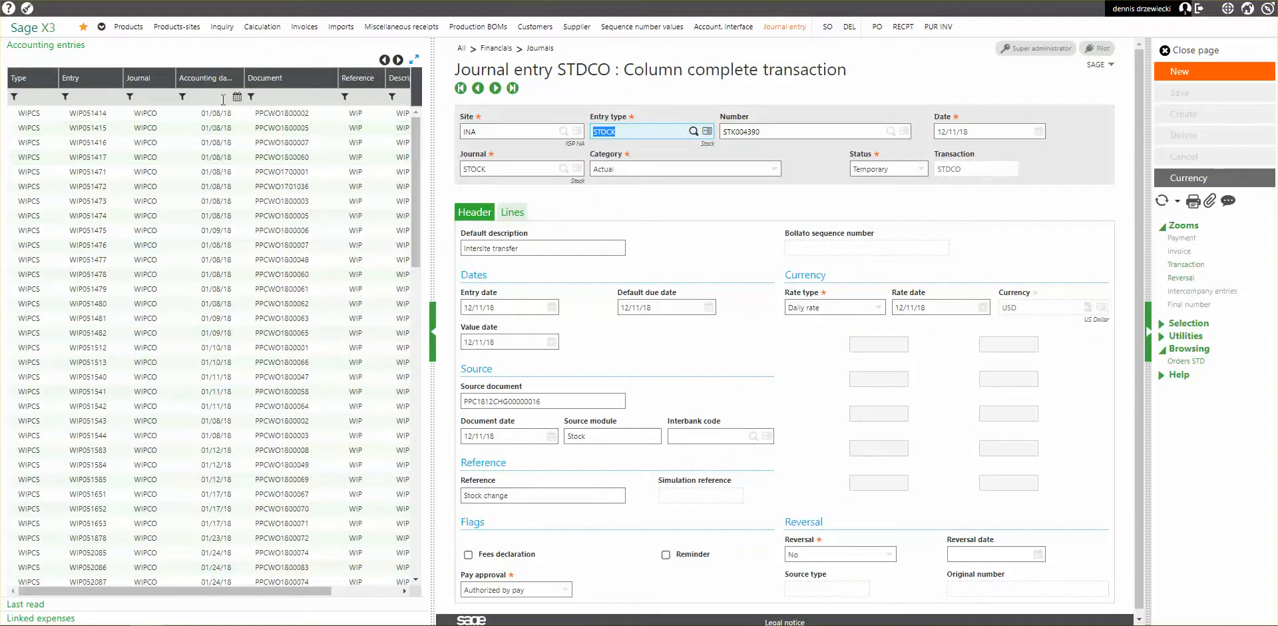
{"action": "left_click", "coordinate": [237, 97]}
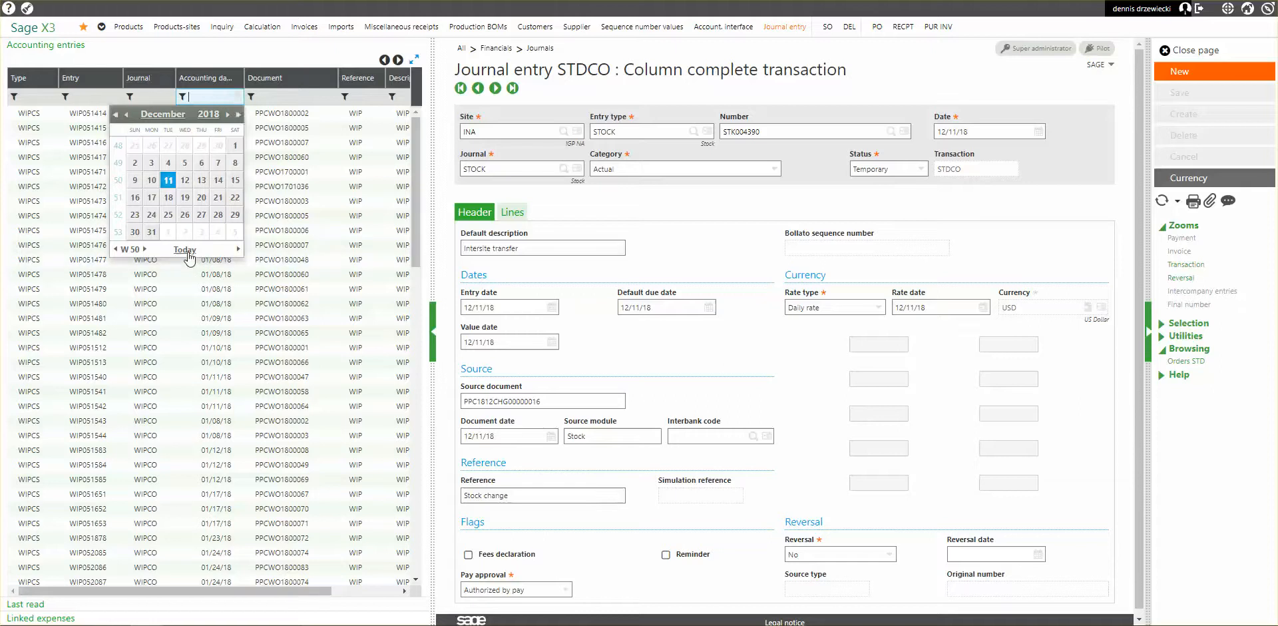
{"action": "left_click", "coordinate": [185, 249]}
{"action": "left_click", "coordinate": [364, 95]}
{"action": "type", "text": "stock"}
{"action": "key", "text": "Return"}
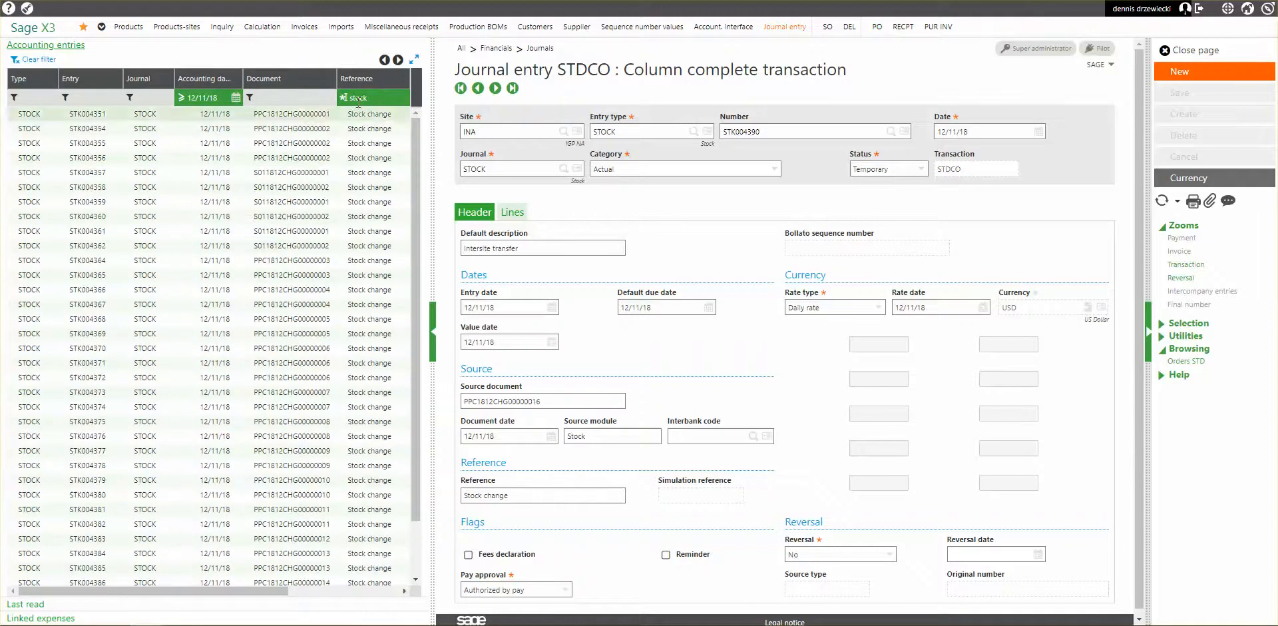
{"action": "scroll", "coordinate": [267, 480], "scroll_direction": "down", "scroll_amount": 2}
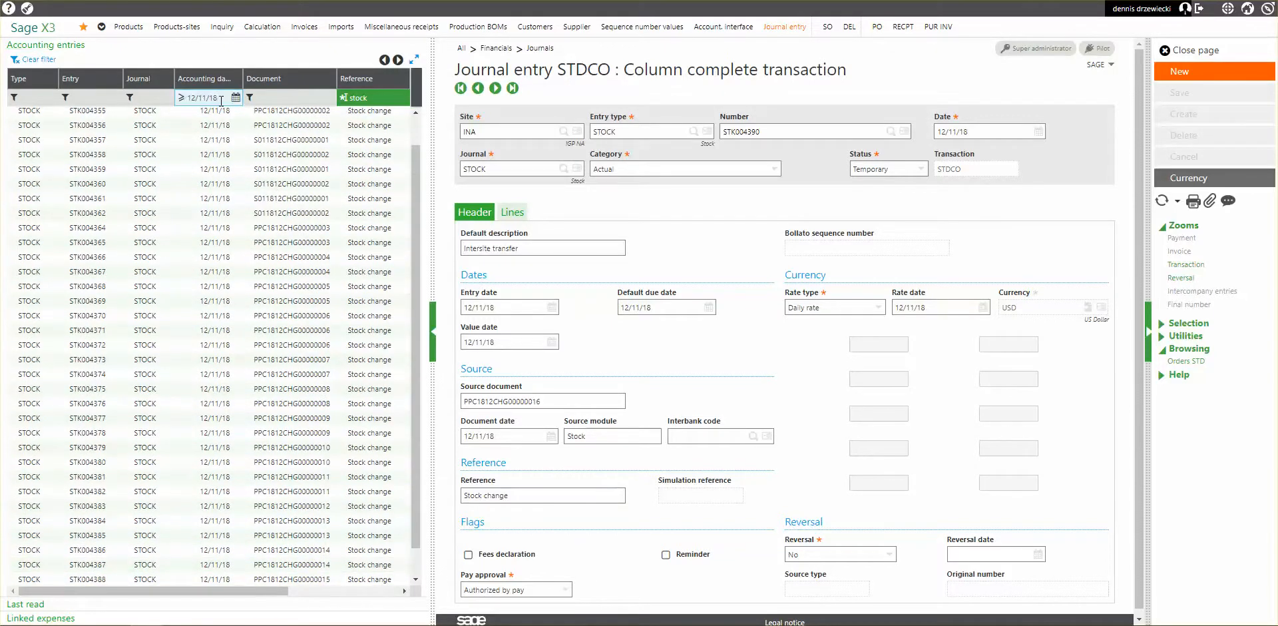
{"action": "key", "text": "Return"}
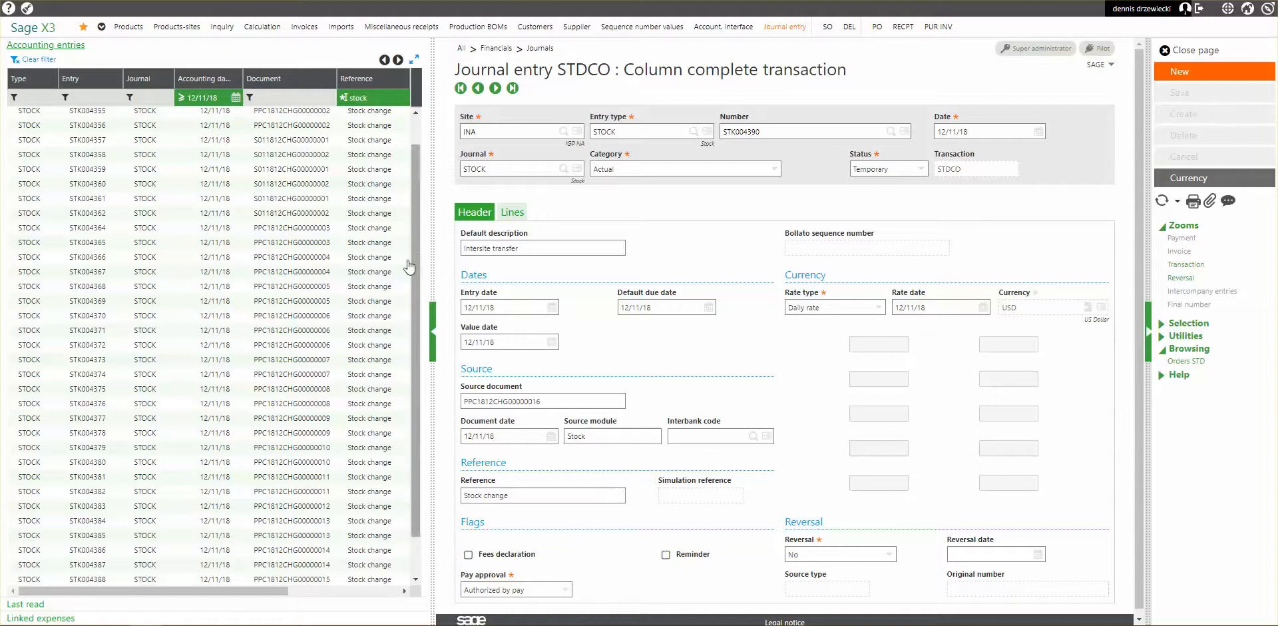
Open the journal entry for the latest intersite transfer, examine its debit and credit lines at INA and PPC, and close it.
{"action": "scroll", "coordinate": [418, 391], "scroll_direction": "down", "scroll_amount": 1}
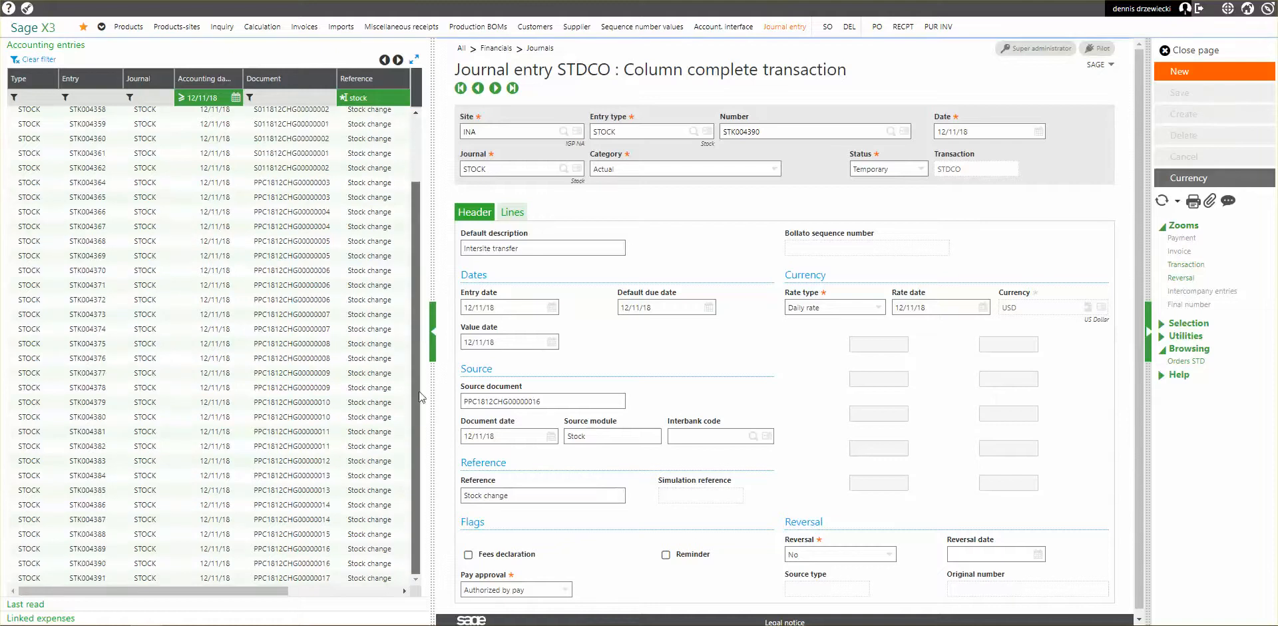
{"action": "left_click", "coordinate": [310, 578]}
{"action": "left_click", "coordinate": [513, 212]}
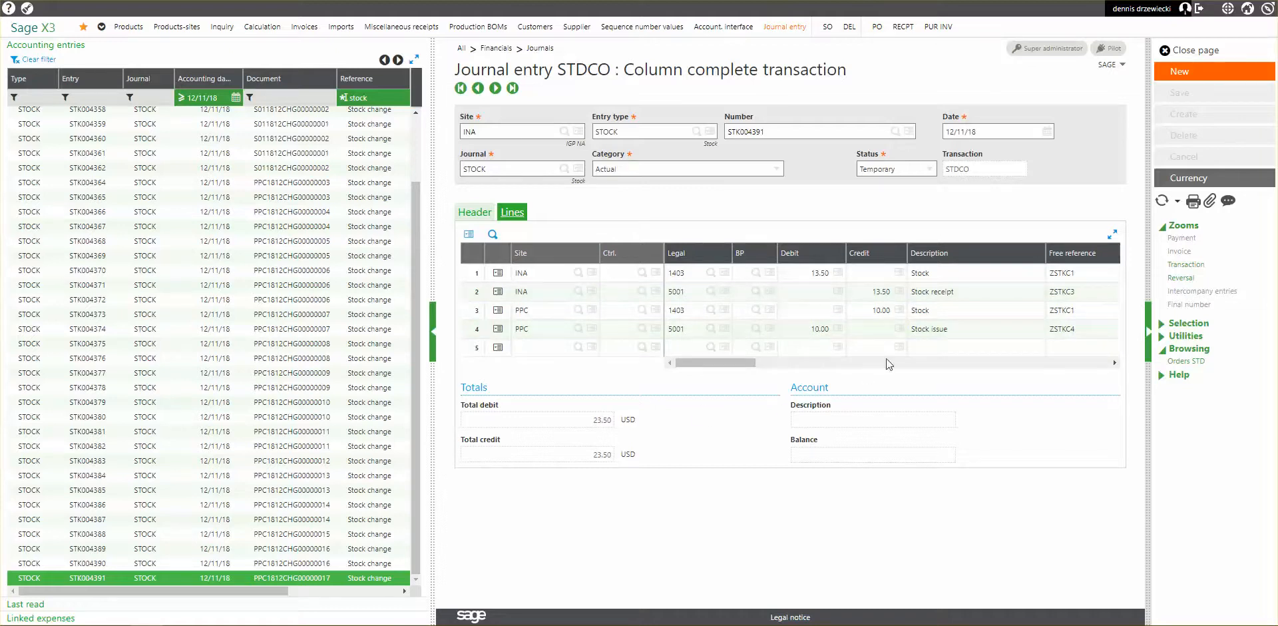
{"action": "left_click", "coordinate": [1184, 51]}
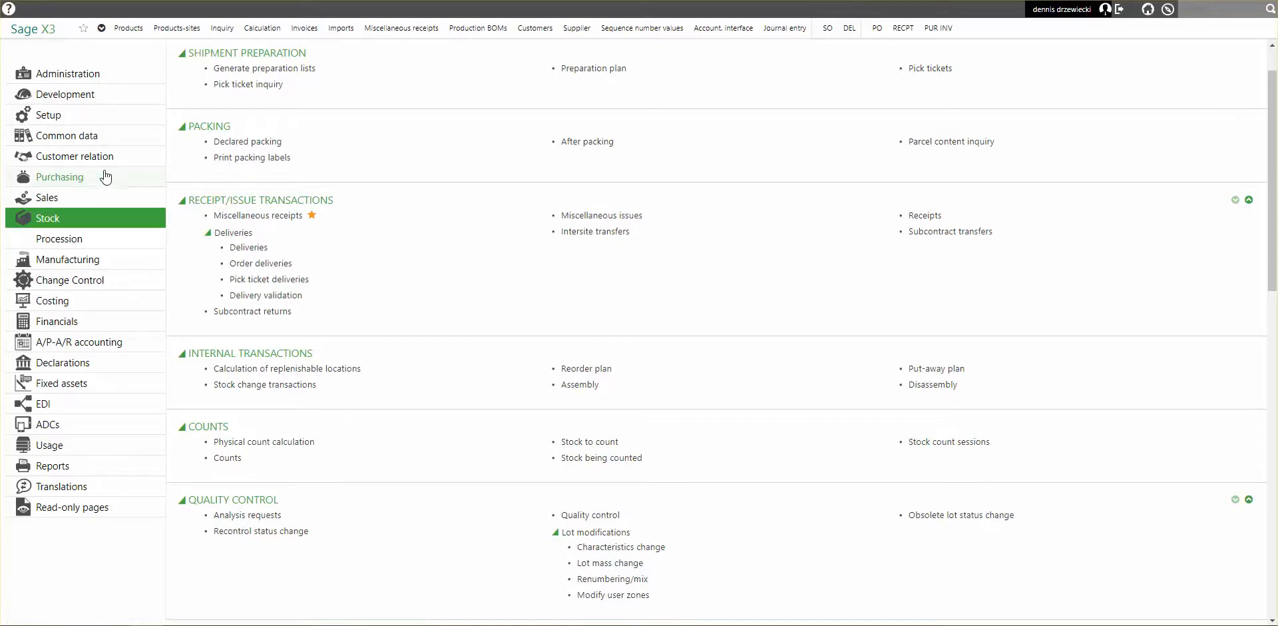
Start a new purchase order with the ALL Full entry transaction.
{"action": "left_click", "coordinate": [82, 180]}
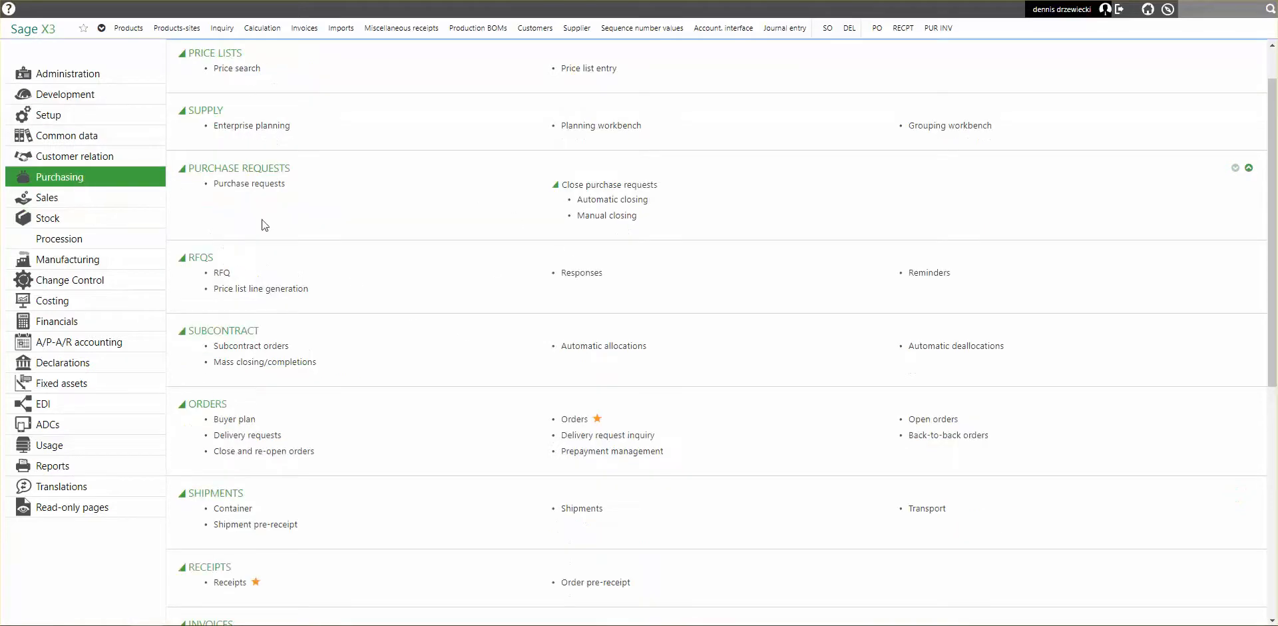
{"action": "scroll", "coordinate": [426, 306], "scroll_direction": "up", "scroll_amount": 1}
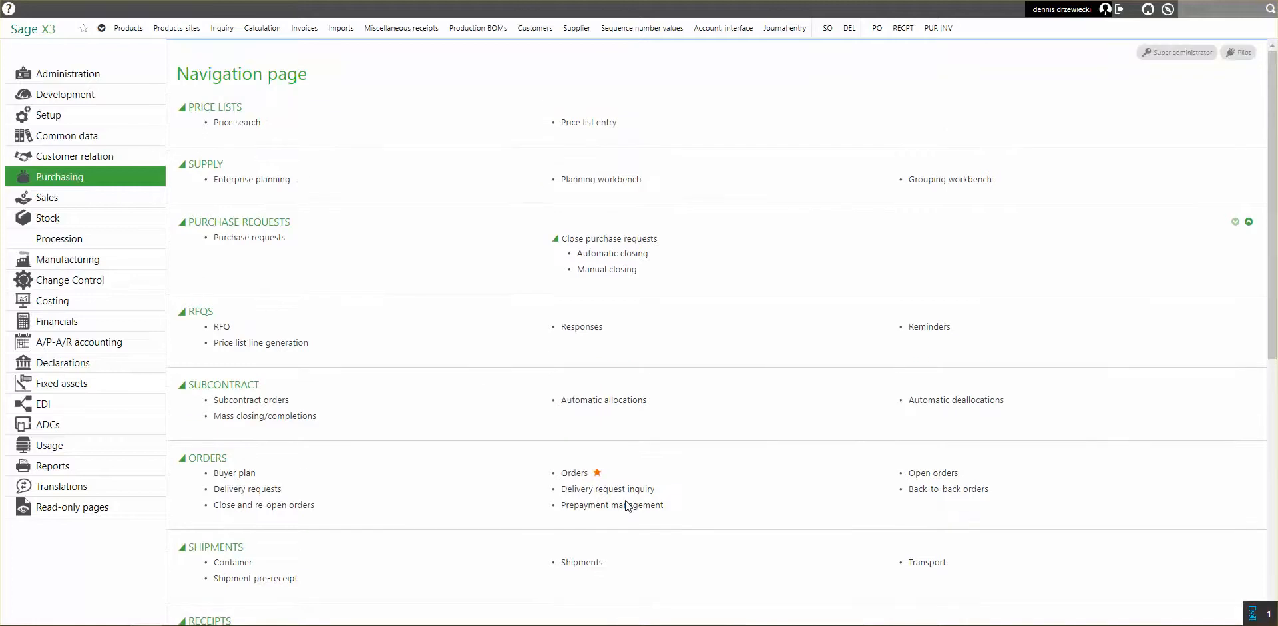
{"action": "left_click", "coordinate": [574, 472]}
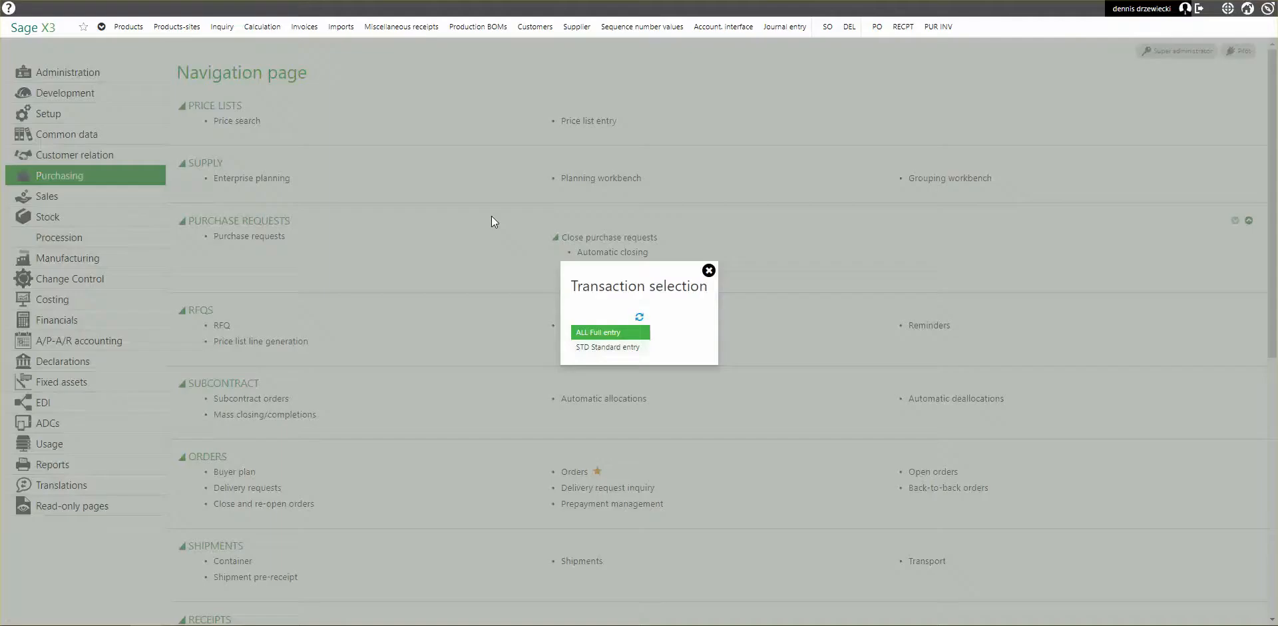
{"action": "left_click", "coordinate": [642, 333]}
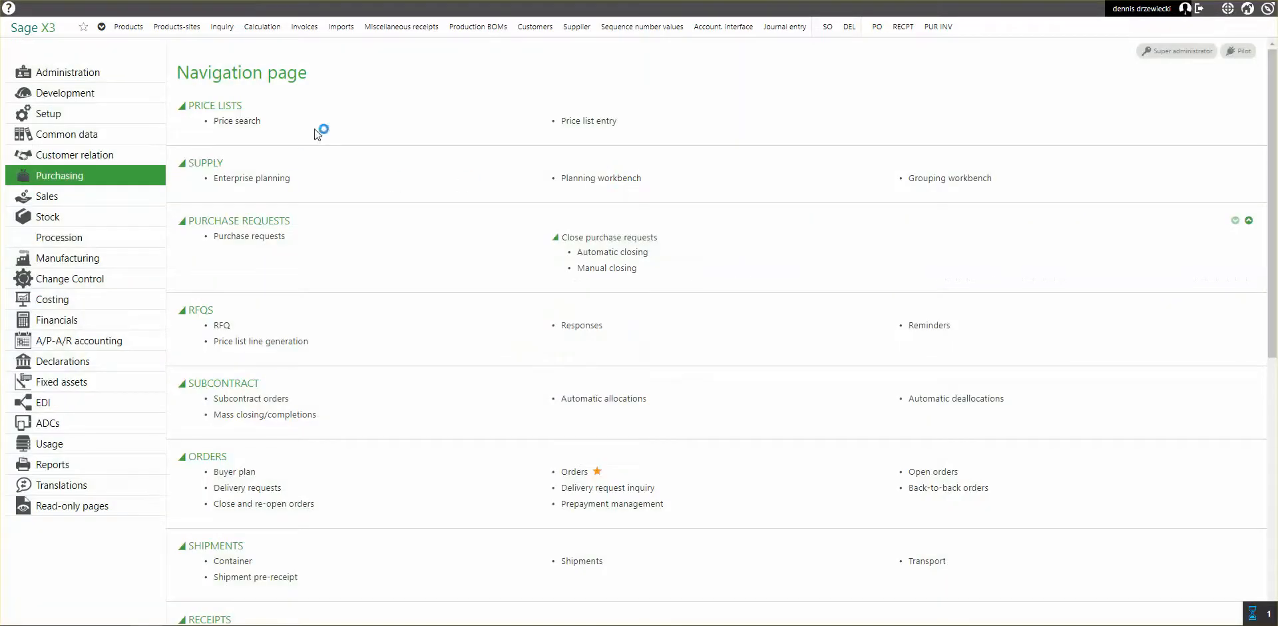
{"action": "left_click", "coordinate": [1180, 72]}
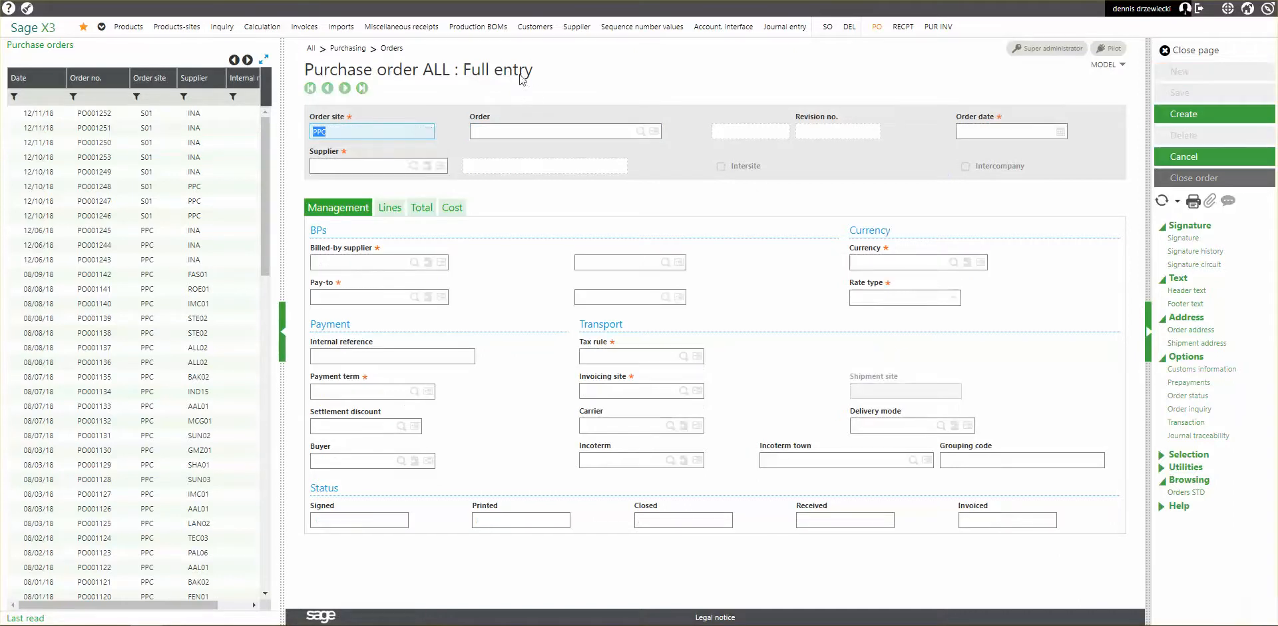
Set the purchase order's order site to INA and its supplier to PPC.
{"action": "type", "text": "INA"}
{"action": "key", "text": "Tab"}
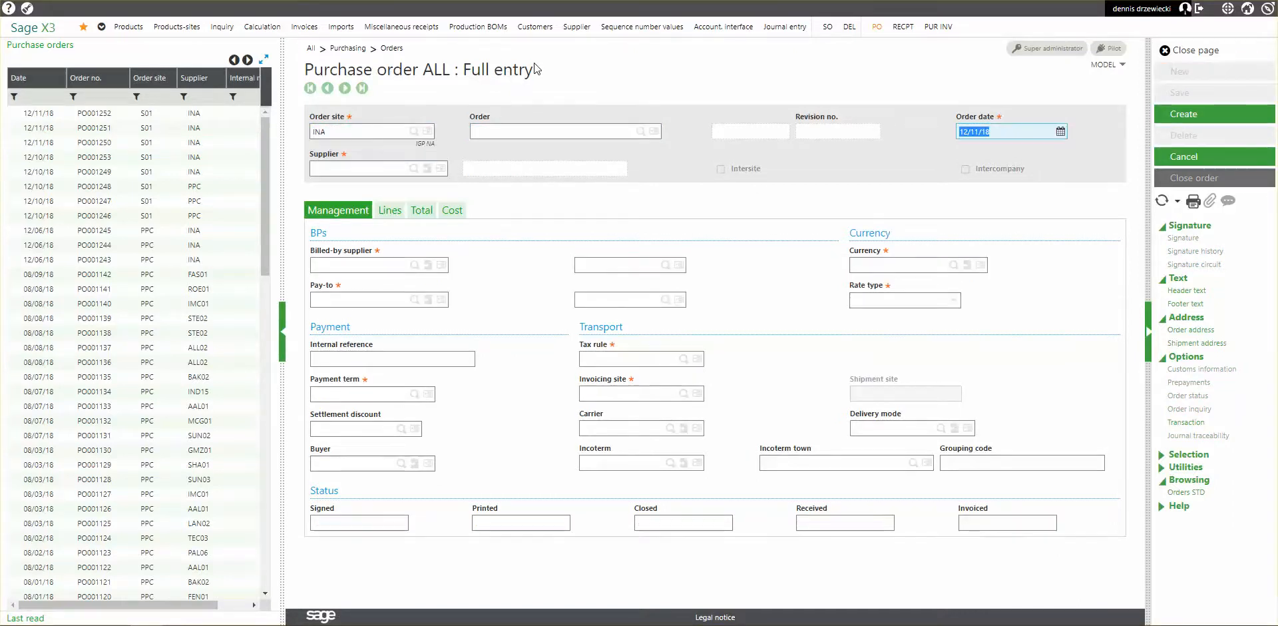
{"action": "left_click", "coordinate": [387, 166]}
{"action": "type", "text": "PPC"}
{"action": "key", "text": "Tab"}
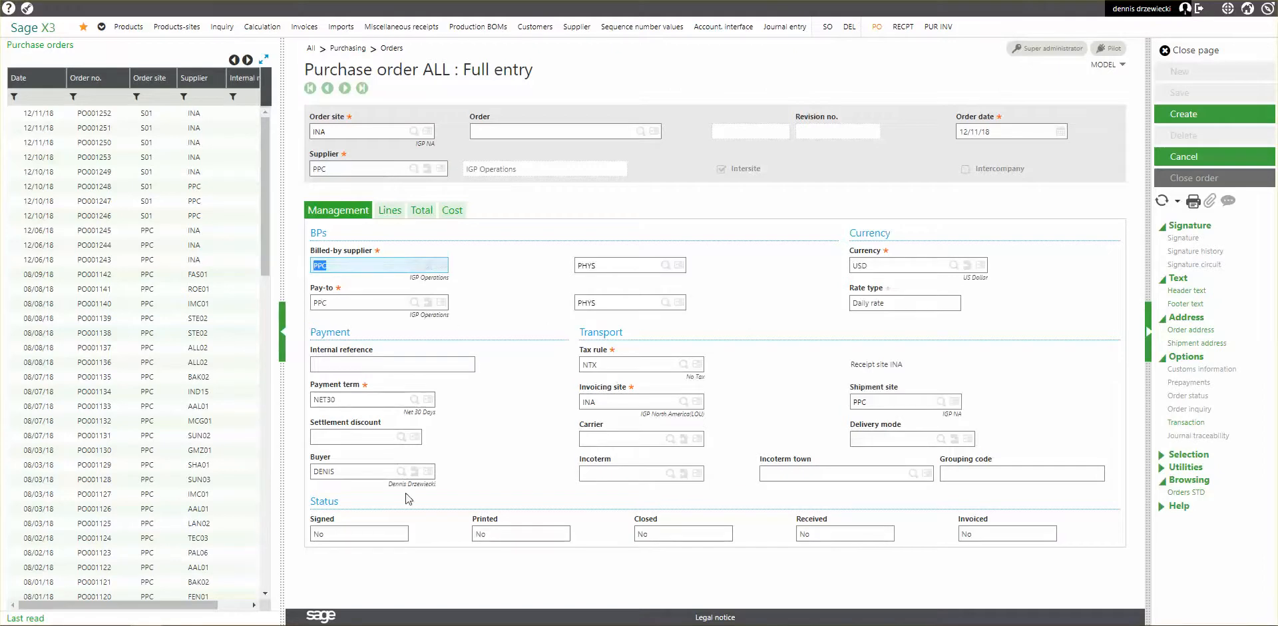
Add an order line for product TEST with an ordered quantity of 1.
{"action": "left_click", "coordinate": [390, 210]}
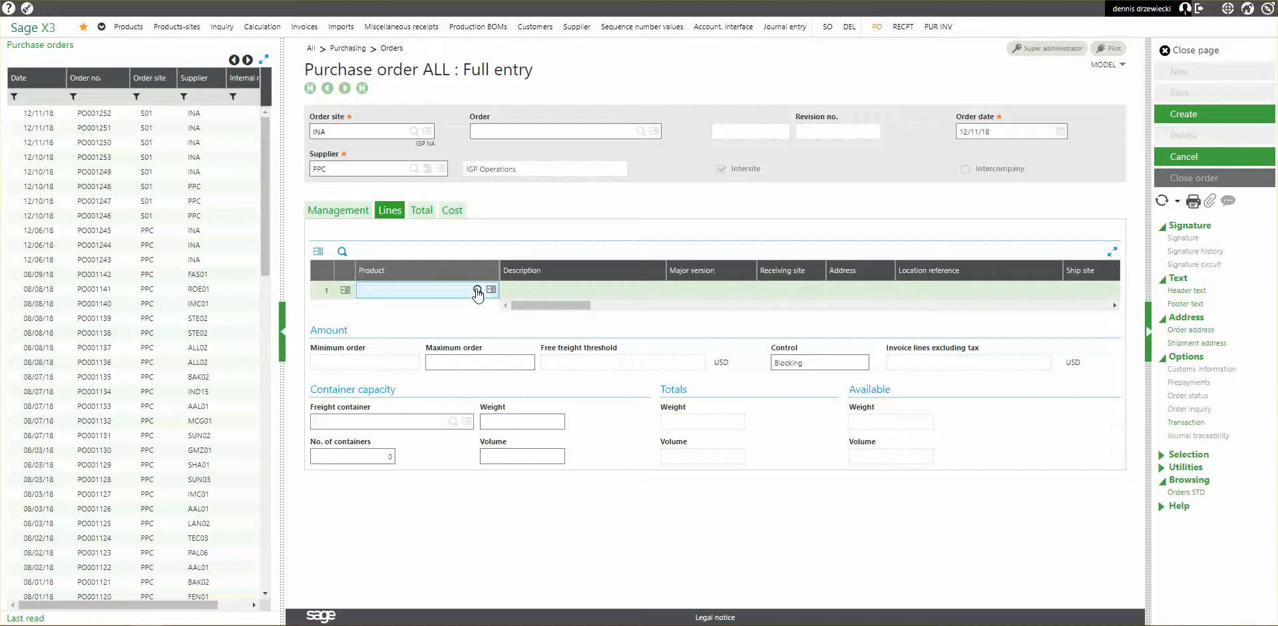
{"action": "type", "text": "test"}
{"action": "key", "text": "Tab"}
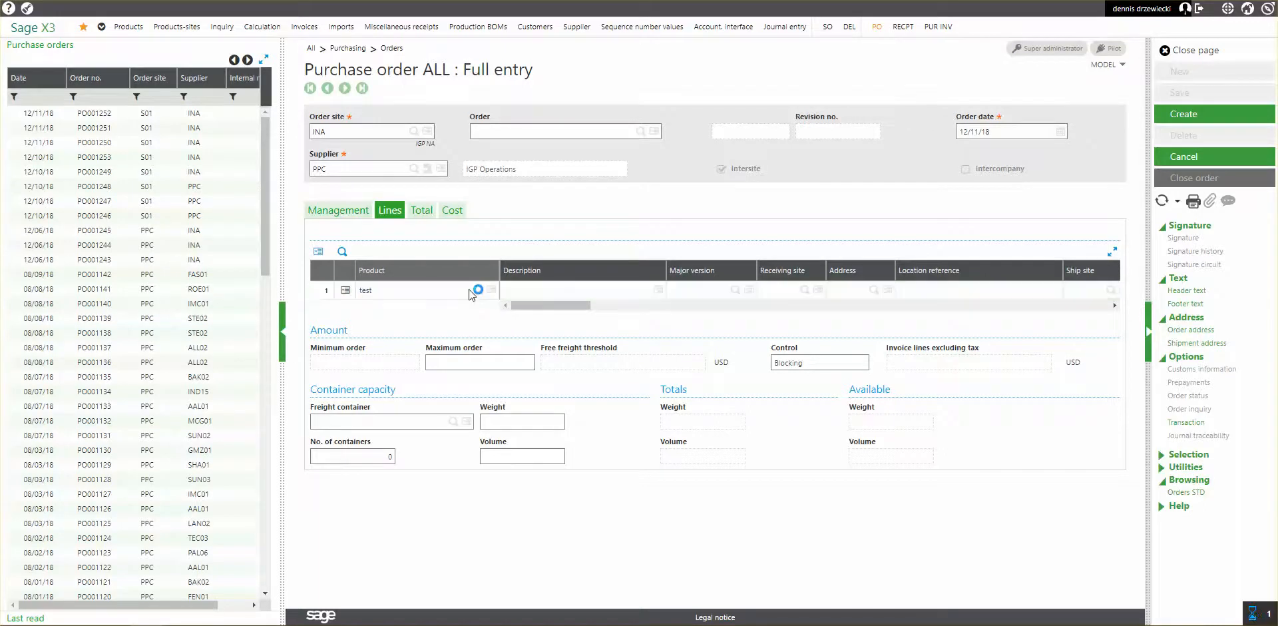
{"action": "left_click", "coordinate": [613, 338]}
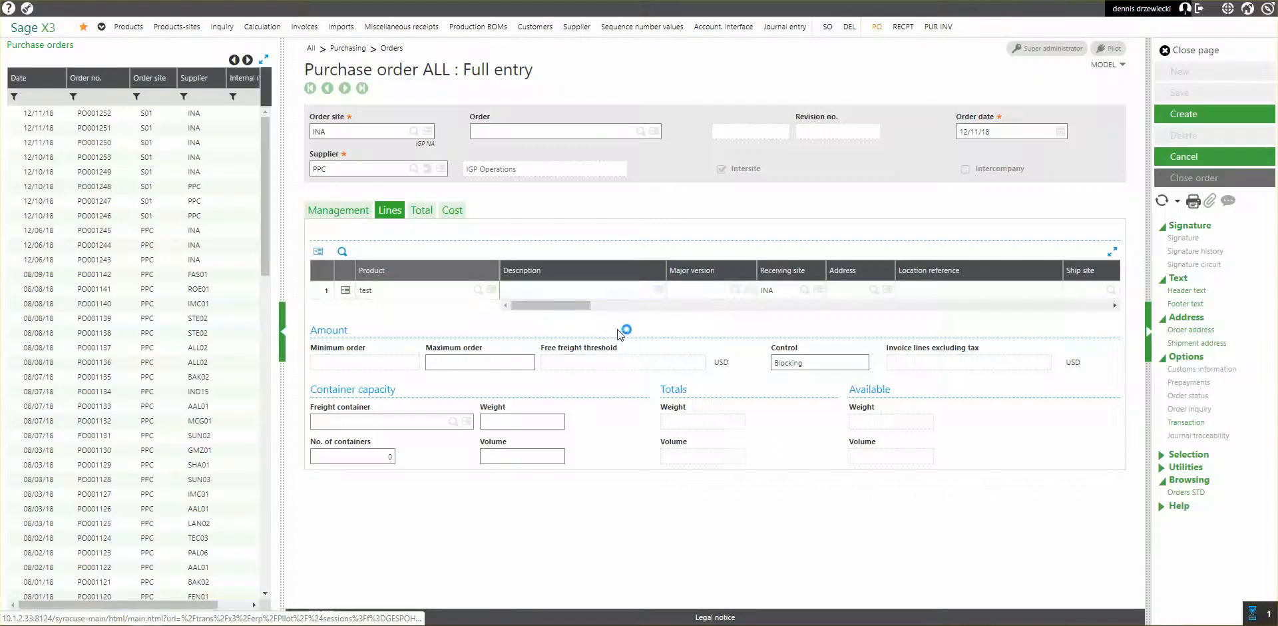
{"action": "key", "text": "Tab"}
{"action": "key", "text": "Tab"}
{"action": "key", "text": "Tab"}
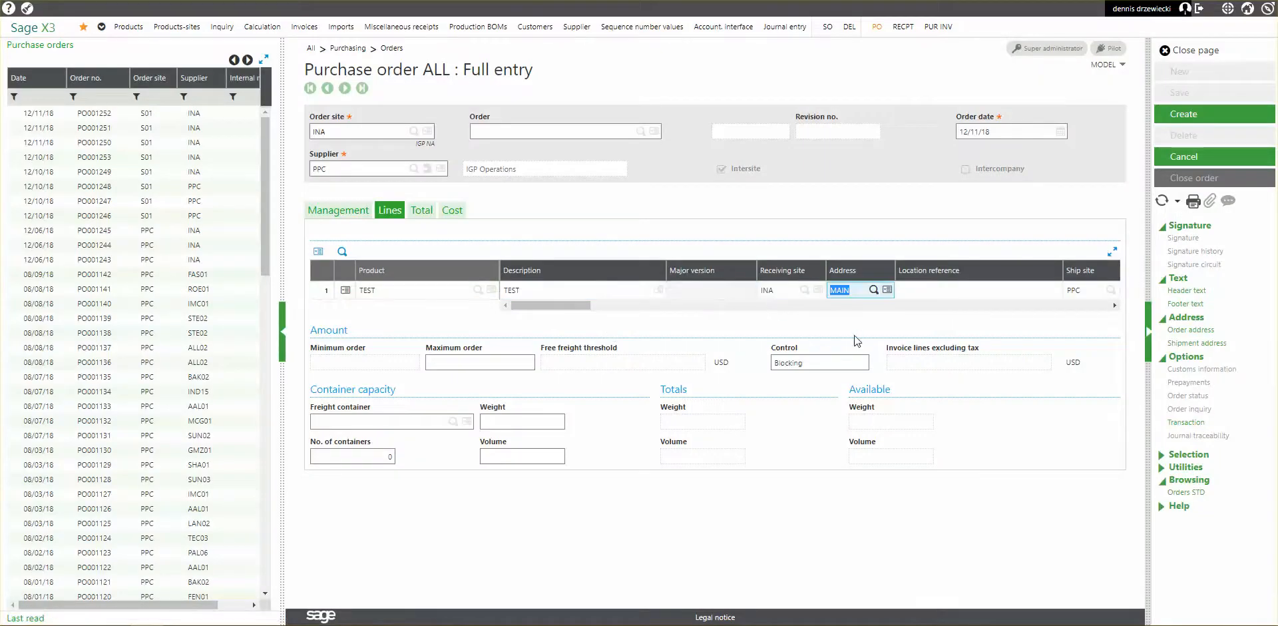
{"action": "key", "text": "Tab"}
{"action": "key", "text": "Tab"}
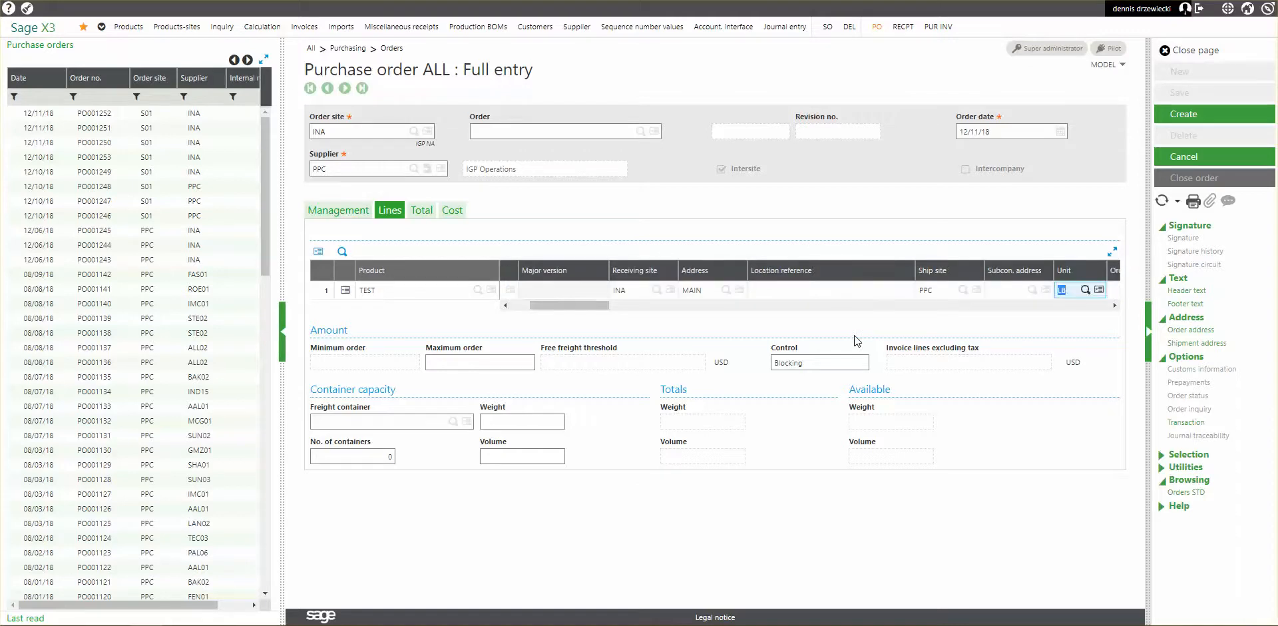
{"action": "key", "text": "Tab"}
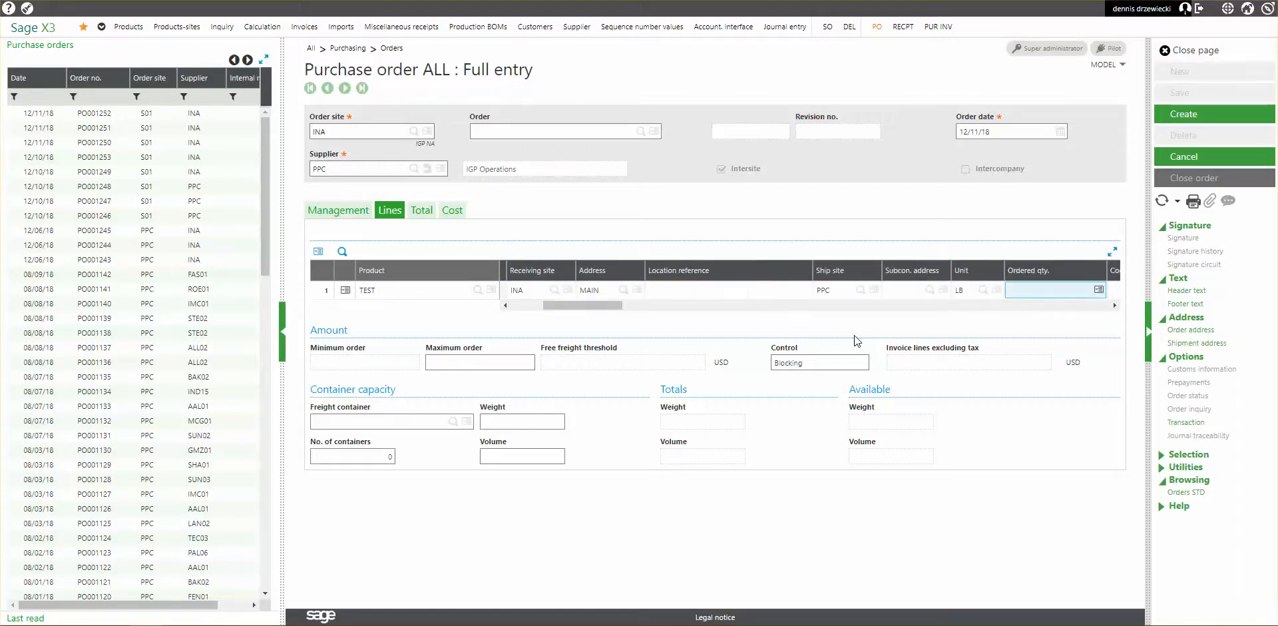
{"action": "type", "text": "1"}
{"action": "key", "text": "Tab"}
Set the TEST order line's gross price to 15.
{"action": "left_click_drag", "start_coordinate": [637, 305], "coordinate": [686, 310]}
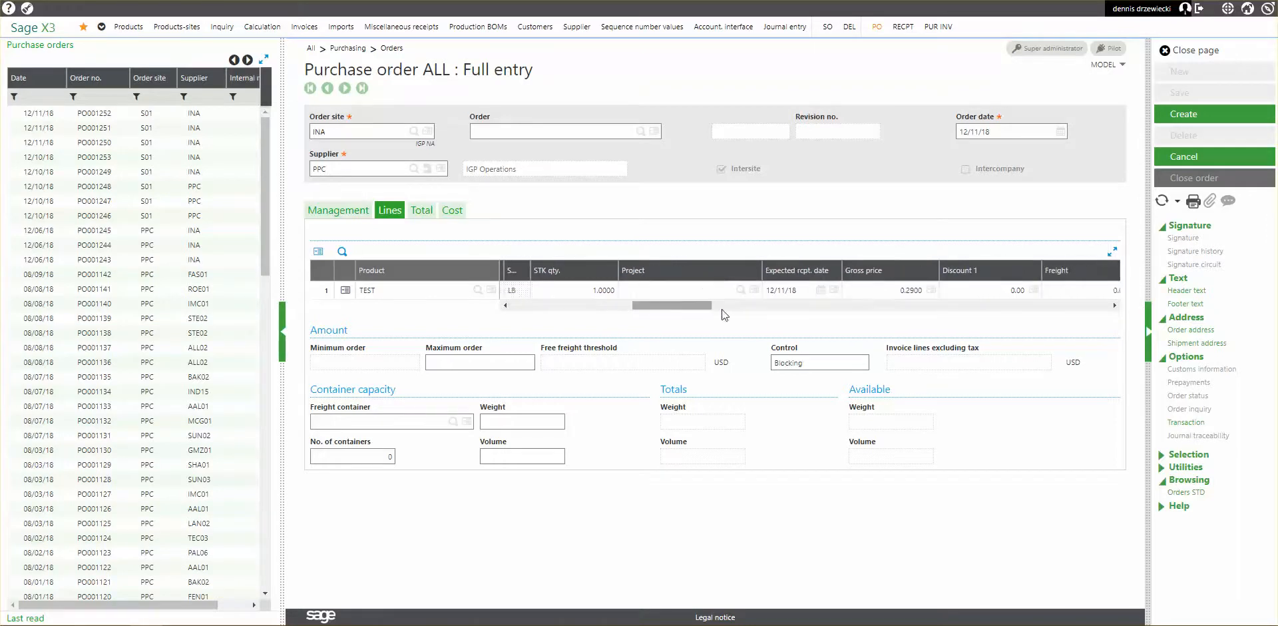
{"action": "left_click", "coordinate": [879, 292]}
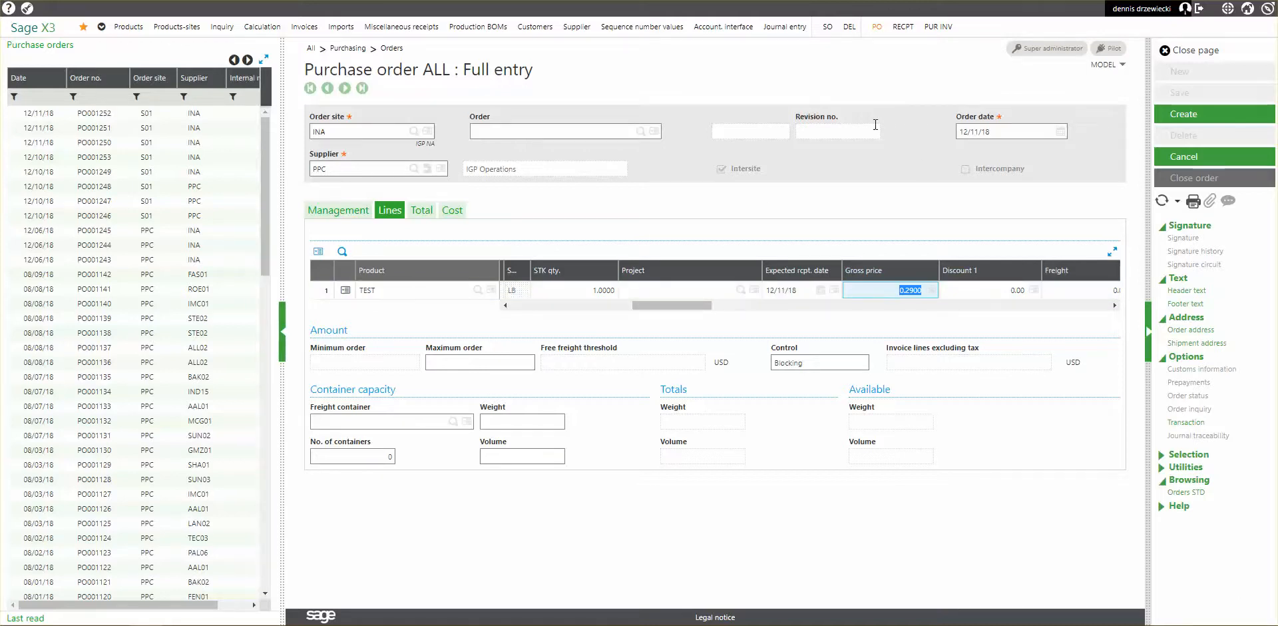
{"action": "type", "text": "15"}
{"action": "key", "text": "Tab"}
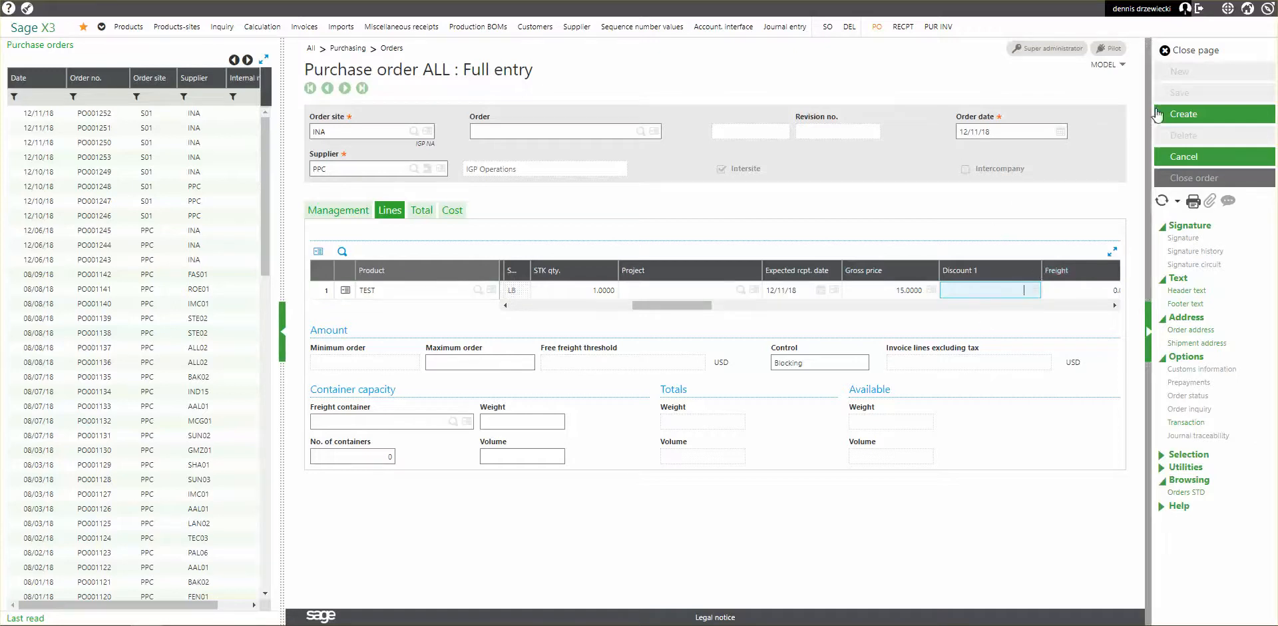
Create the purchase order, check the generated sales order in the log, and close the log and the order page.
{"action": "left_click", "coordinate": [1187, 116]}
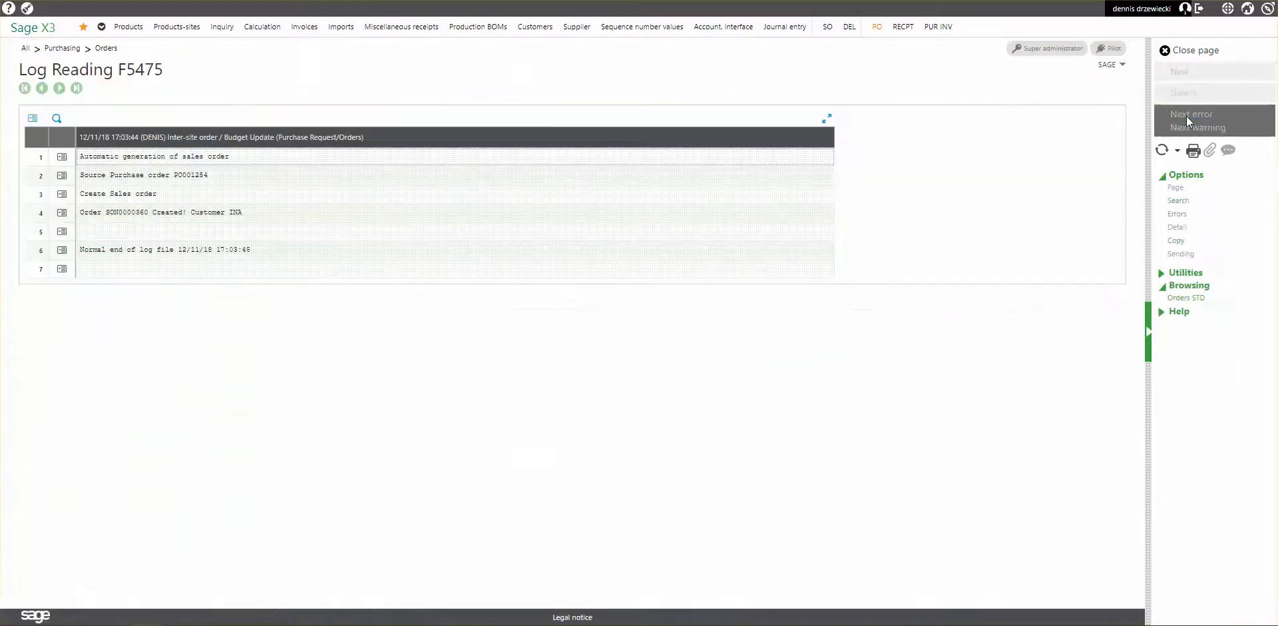
{"action": "mouse_move", "coordinate": [212, 158]}
{"action": "left_mouse_down"}
{"action": "mouse_move", "coordinate": [80, 159]}
{"action": "mouse_move", "coordinate": [195, 159]}
{"action": "left_mouse_up"}
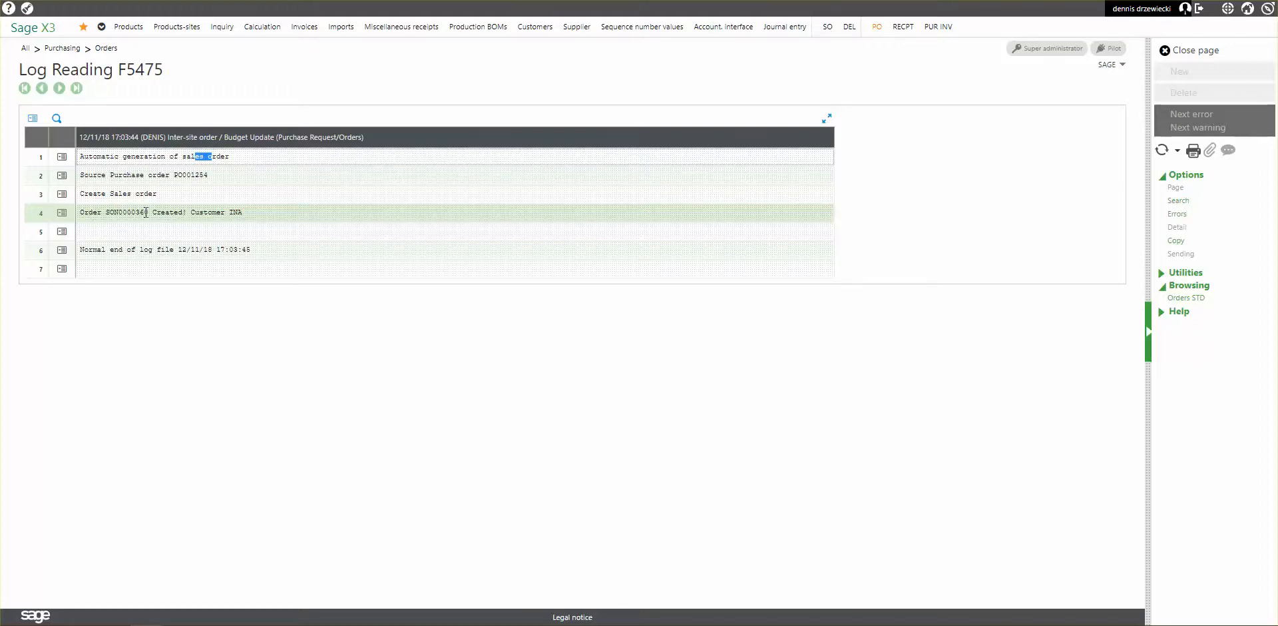
{"action": "left_click", "coordinate": [1201, 54]}
{"action": "left_click", "coordinate": [1200, 53]}
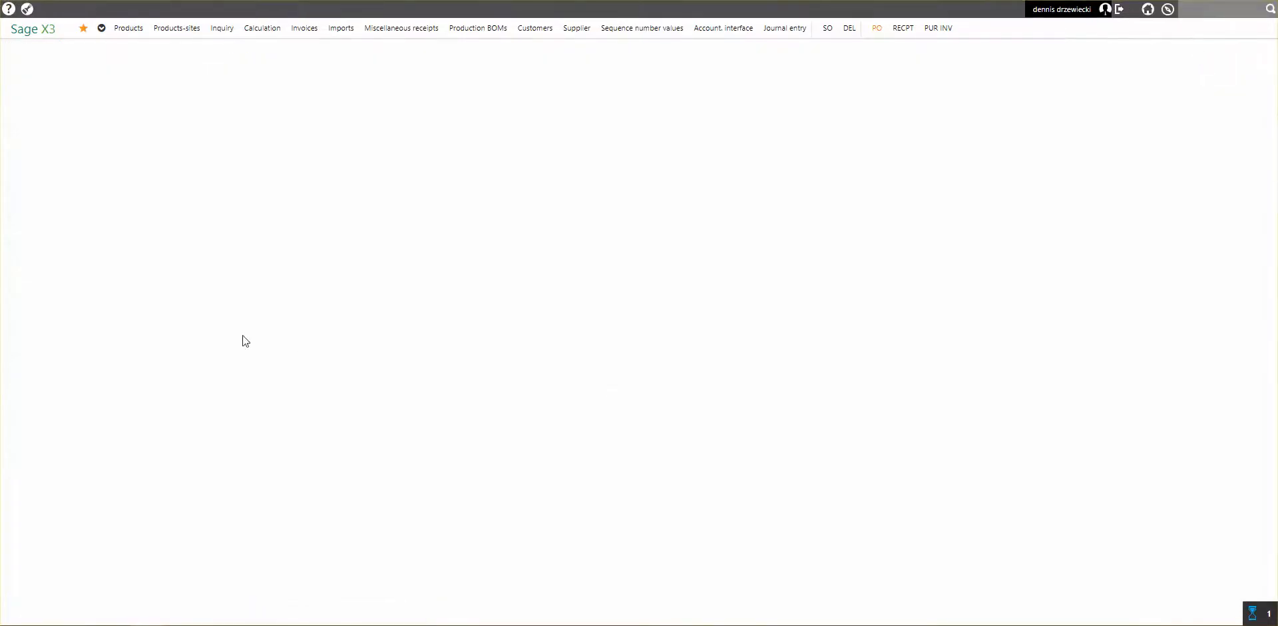
Open the Intercompany parameters in the organizational structure setup and examine the Intersite automatic flow from purchase order to sales order.
{"action": "left_click", "coordinate": [103, 134]}
{"action": "left_click", "coordinate": [104, 120]}
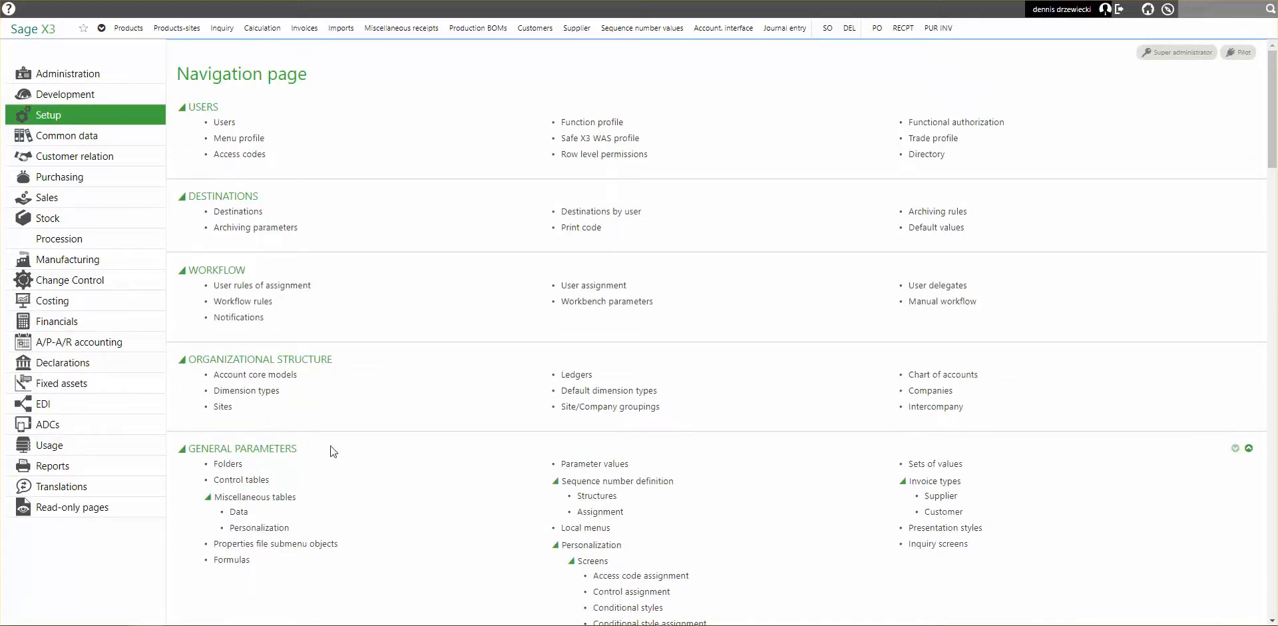
{"action": "left_click", "coordinate": [921, 406]}
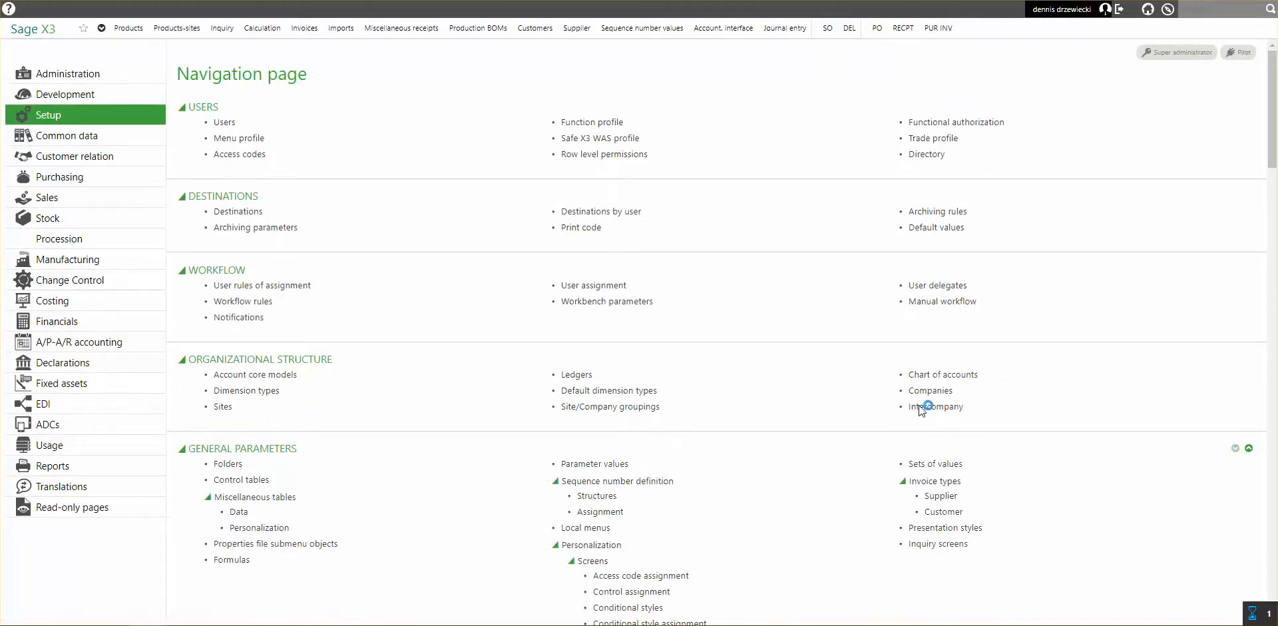
{"action": "left_click_drag", "start_coordinate": [859, 393], "coordinate": [668, 338]}
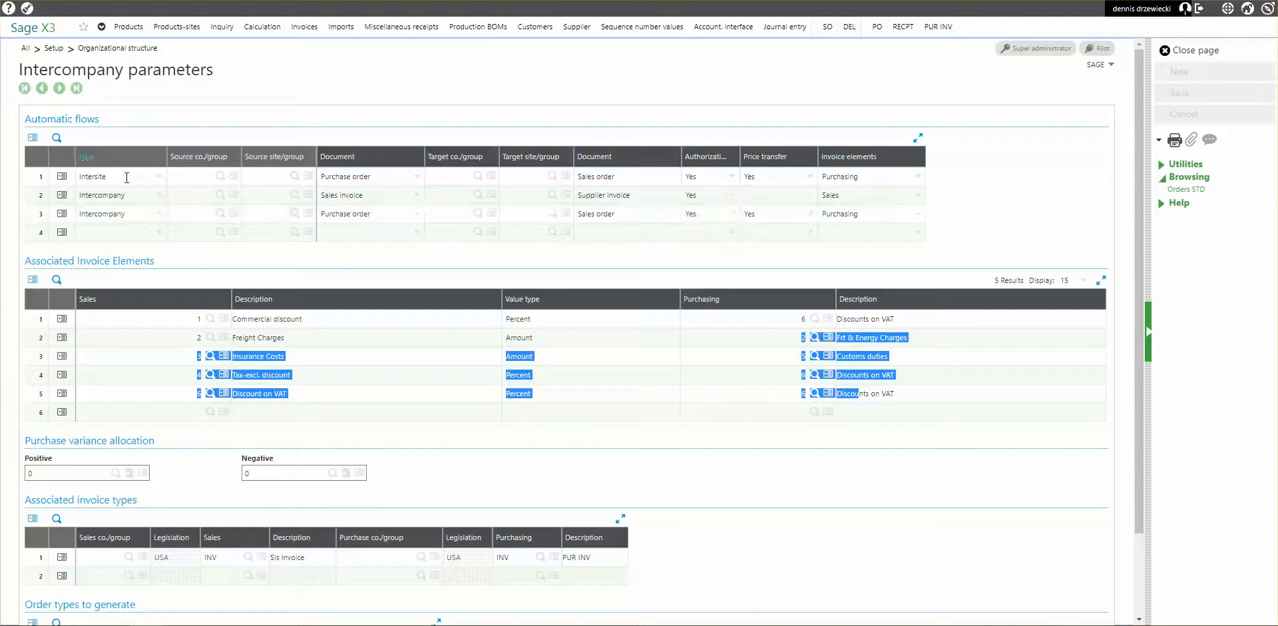
{"action": "left_click", "coordinate": [40, 177]}
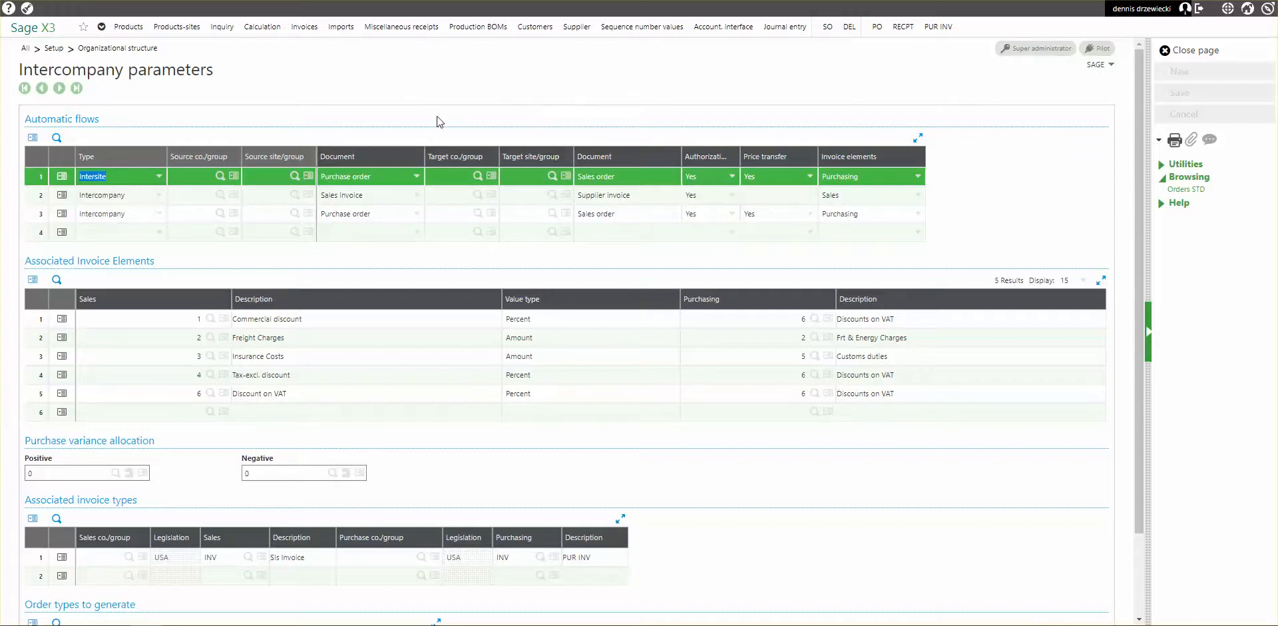
{"action": "left_click", "coordinate": [387, 178]}
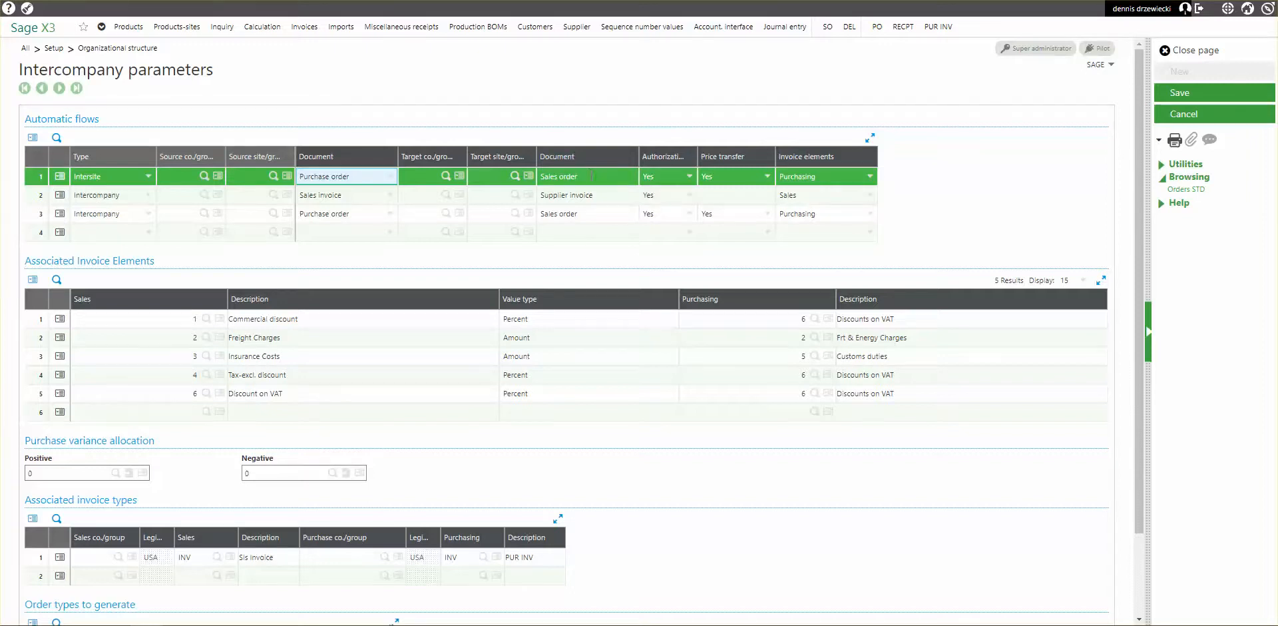
Examine the intersite flow, invoice elements and order types in the Intercompany parameters, and close the page without keeping modifications.
{"action": "left_click_drag", "start_coordinate": [697, 155], "coordinate": [722, 145]}
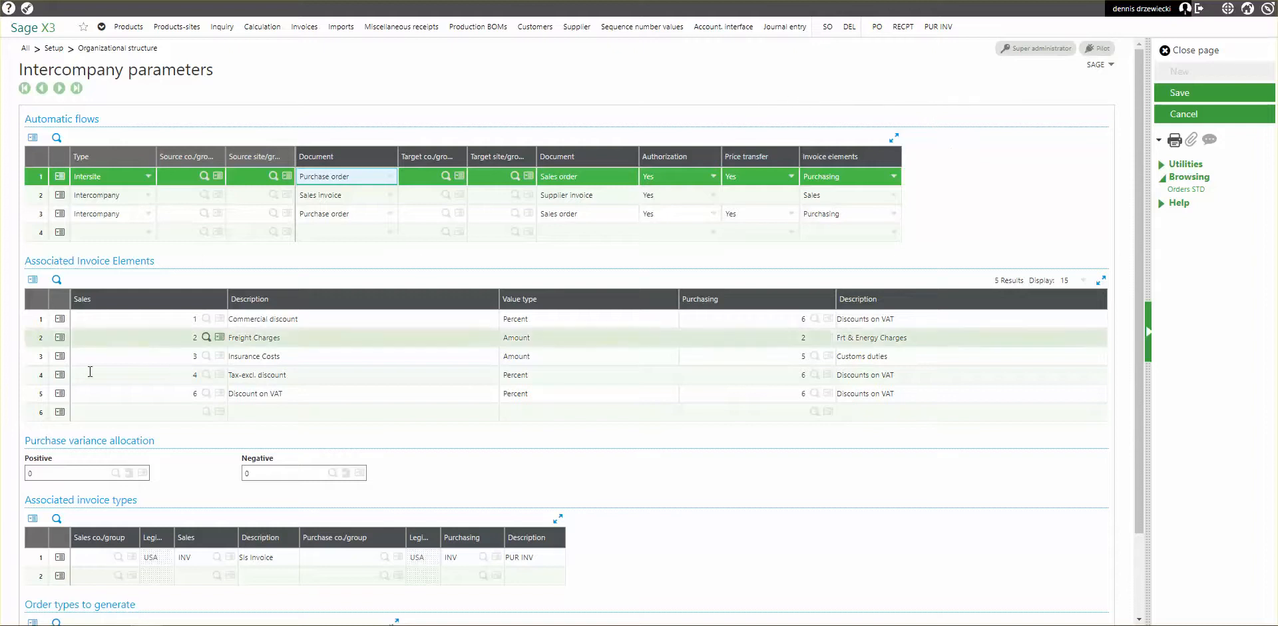
{"action": "scroll", "coordinate": [436, 451], "scroll_direction": "down", "scroll_amount": 3}
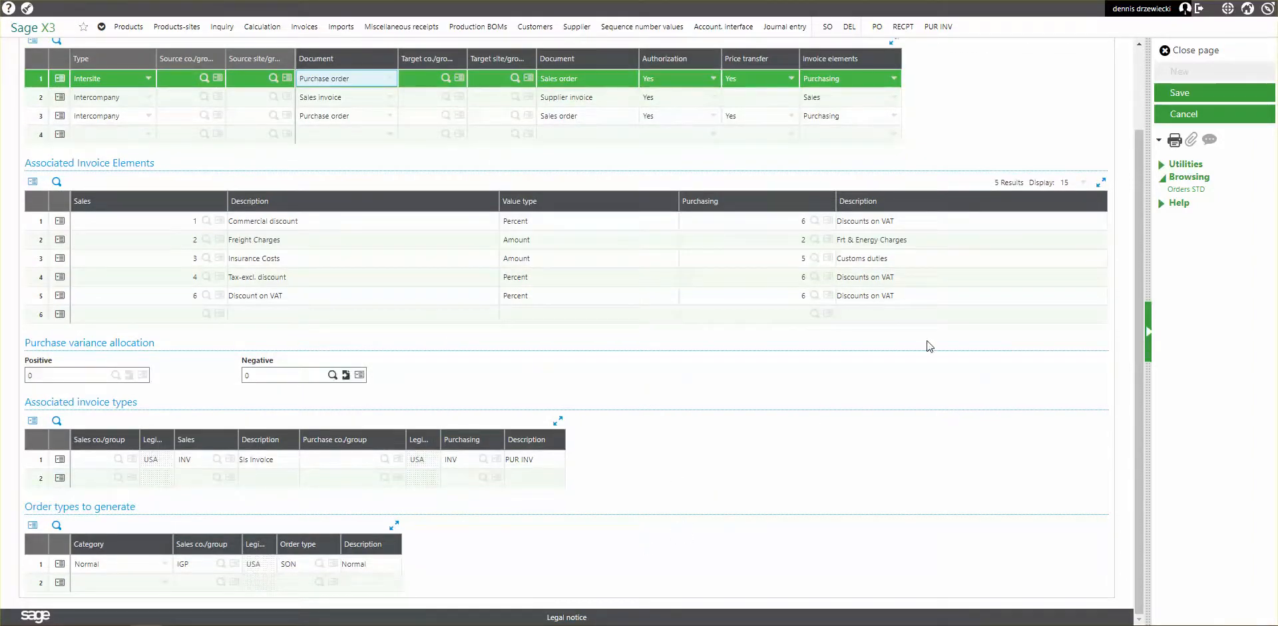
{"action": "scroll", "coordinate": [813, 428], "scroll_direction": "up", "scroll_amount": 3}
{"action": "left_click", "coordinate": [1174, 49]}
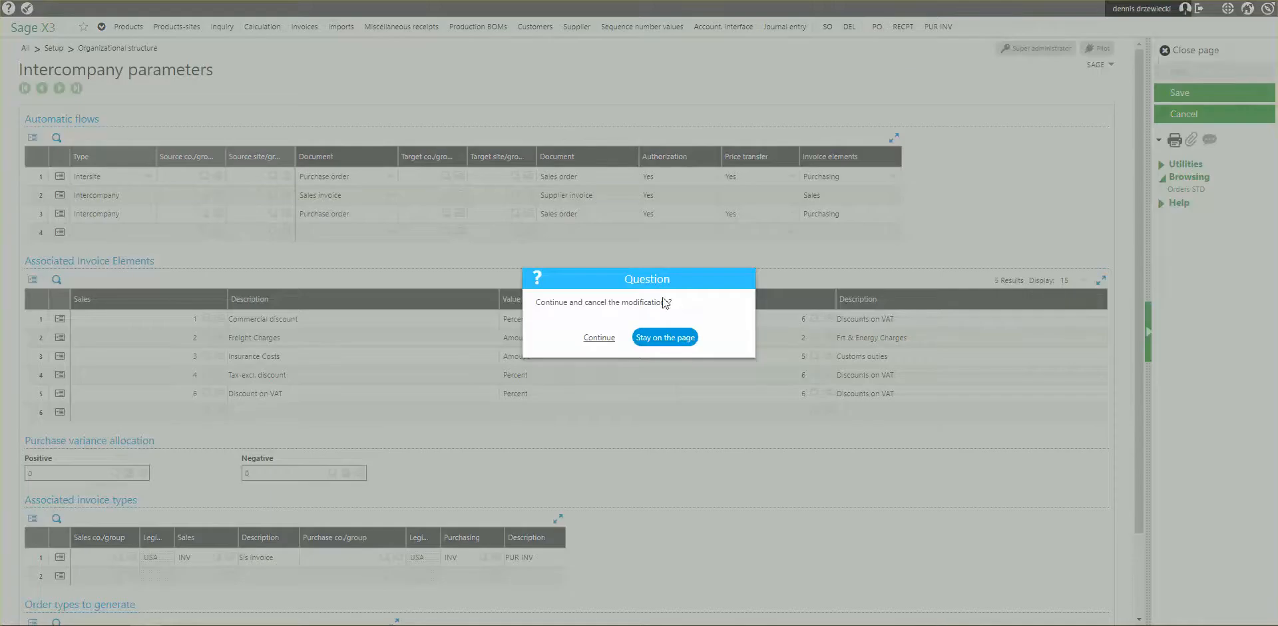
{"action": "left_click", "coordinate": [595, 337]}
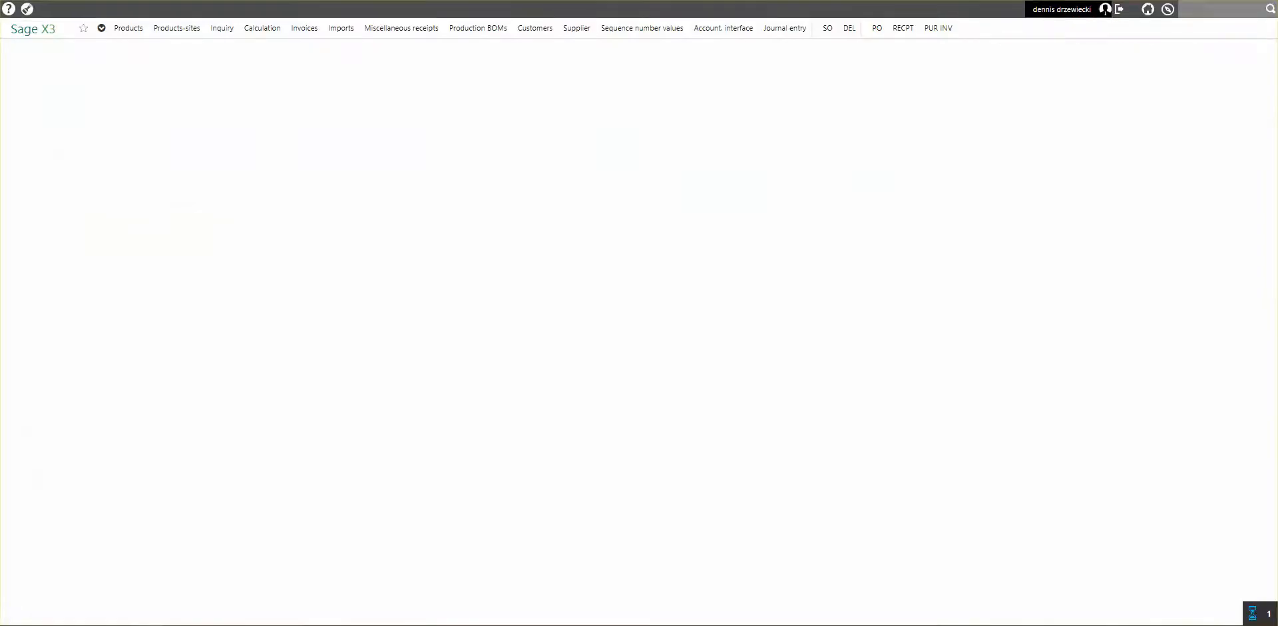
Open the generated intersite sales order from PPC to INA, create its delivery, and validate the delivery.
{"action": "left_click", "coordinate": [48, 198]}
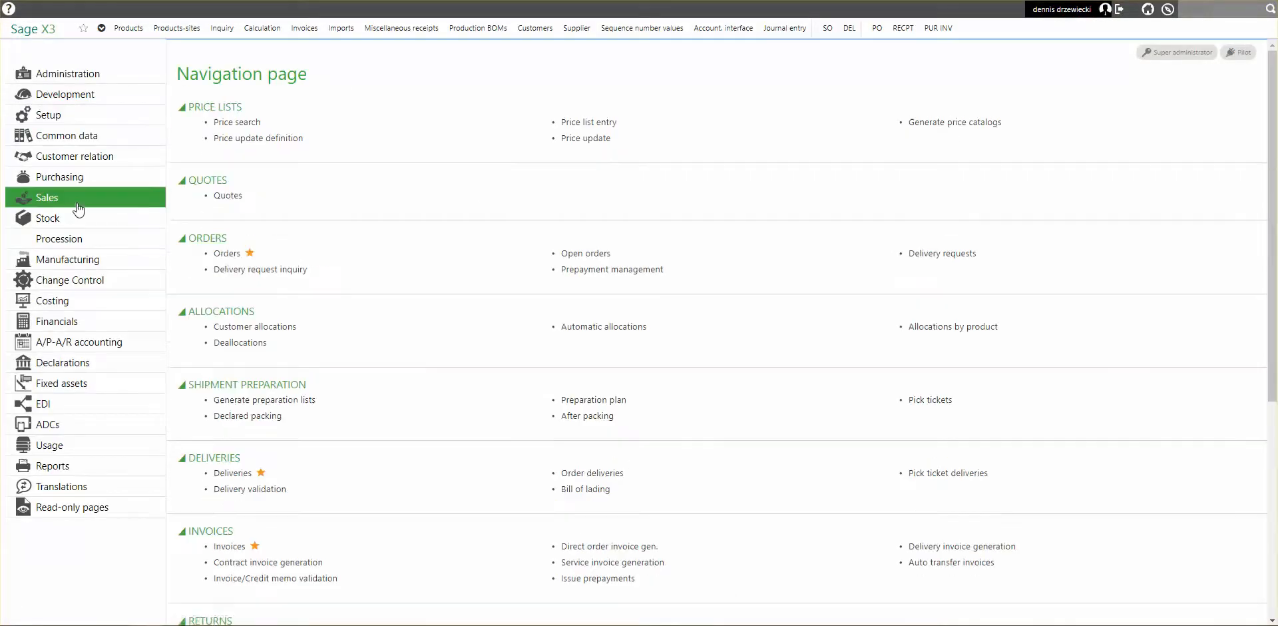
{"action": "left_click", "coordinate": [226, 254]}
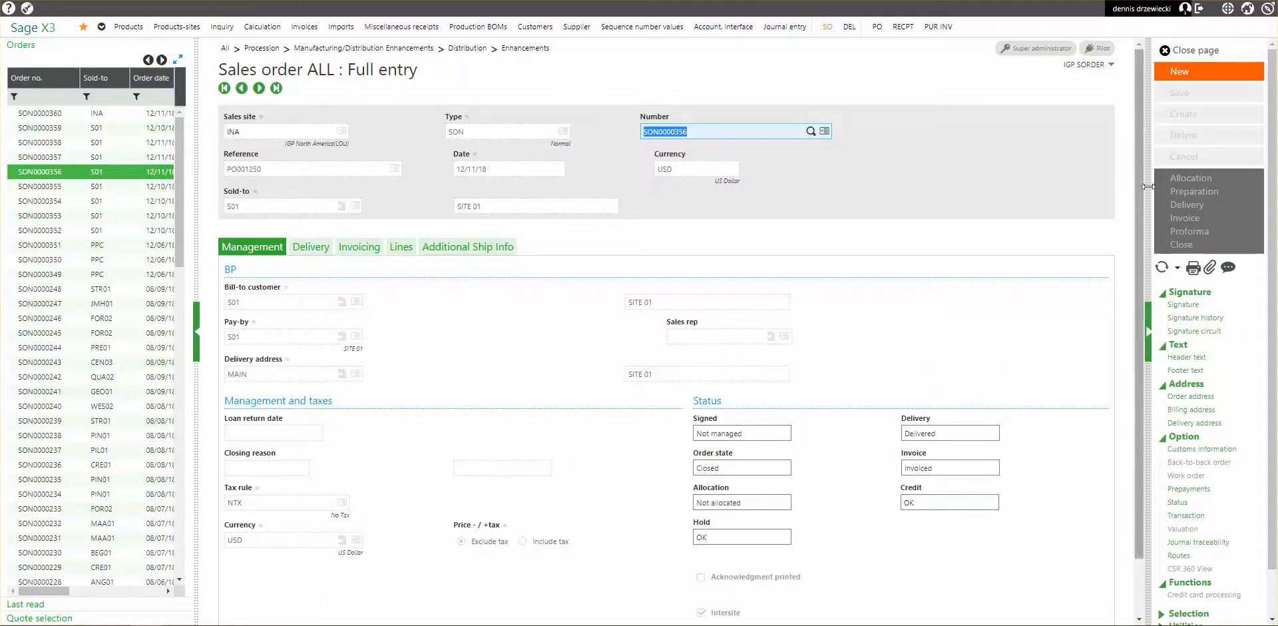
{"action": "left_click", "coordinate": [100, 114]}
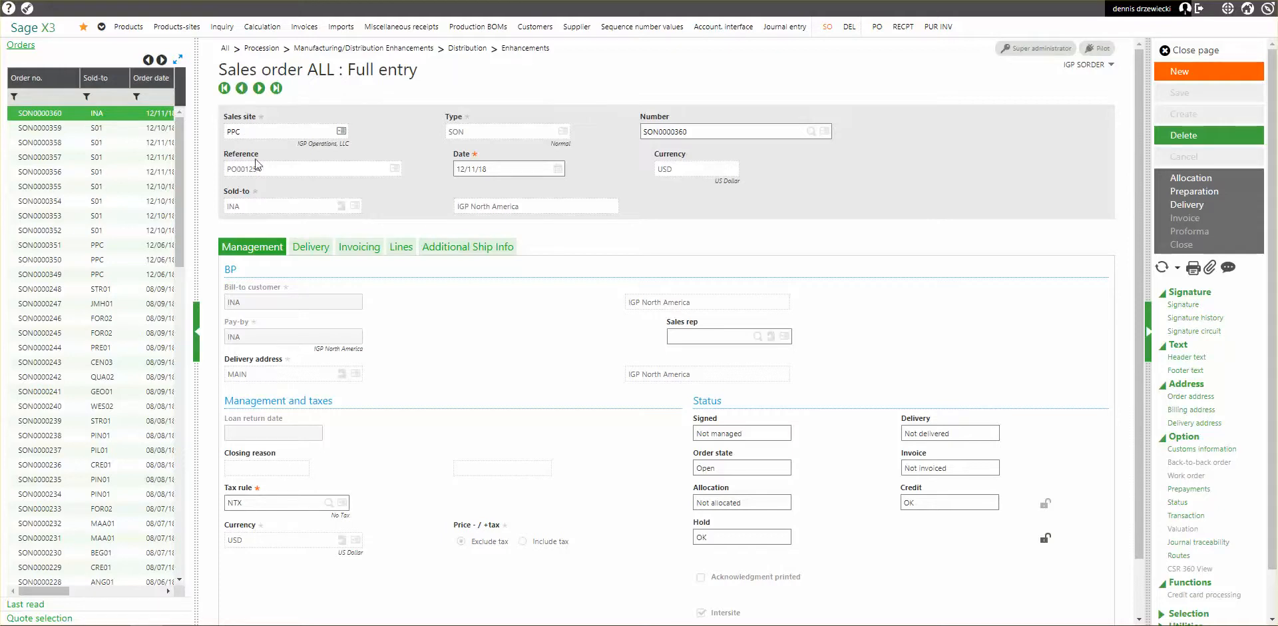
{"action": "left_click", "coordinate": [1189, 209]}
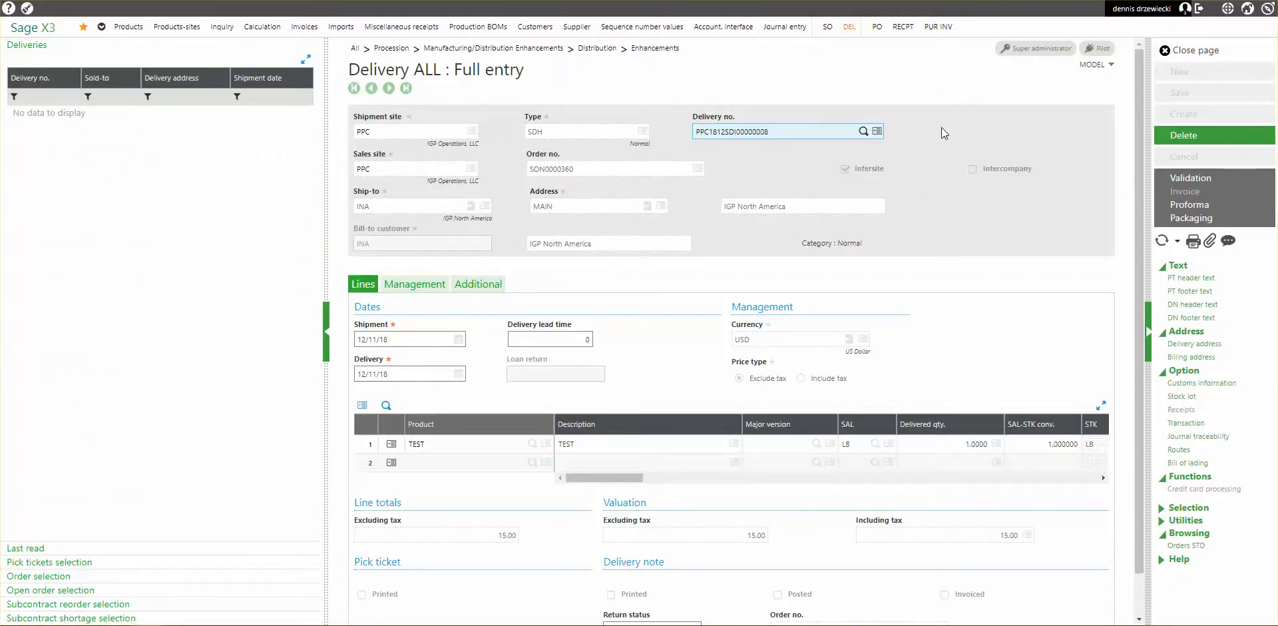
{"action": "left_click", "coordinate": [1192, 178]}
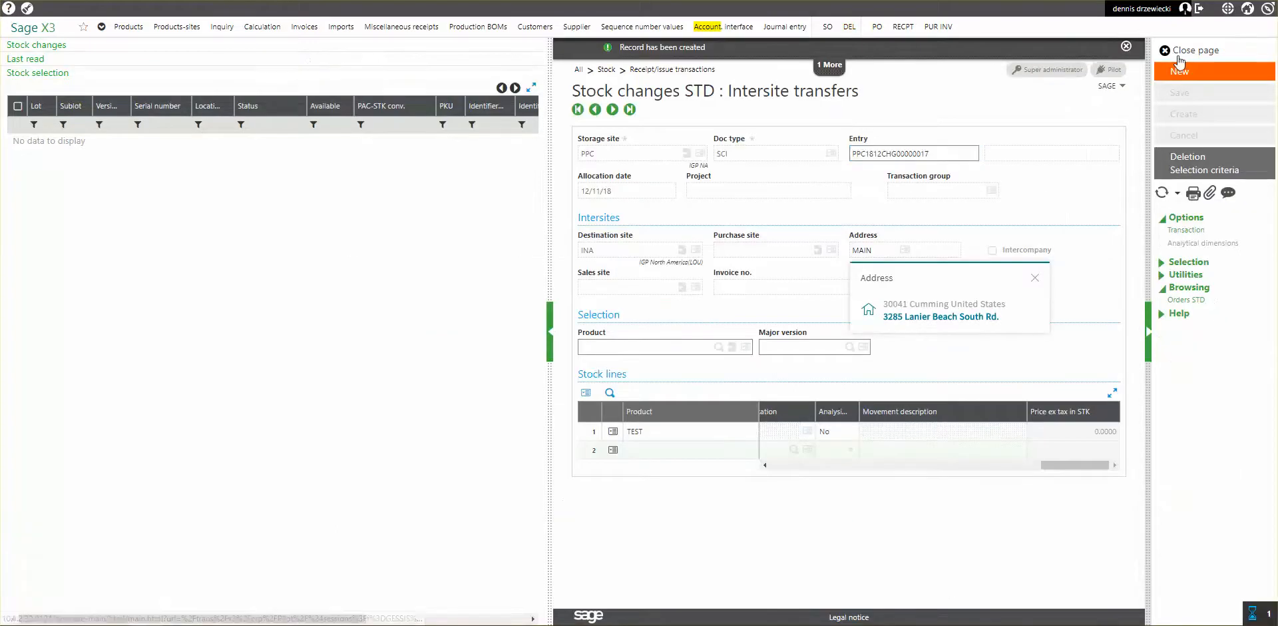
Close the stock change page, run the stock accounting interface with processing date 12/11/18 by allocation date, and close its log.
{"action": "left_click", "coordinate": [1179, 60]}
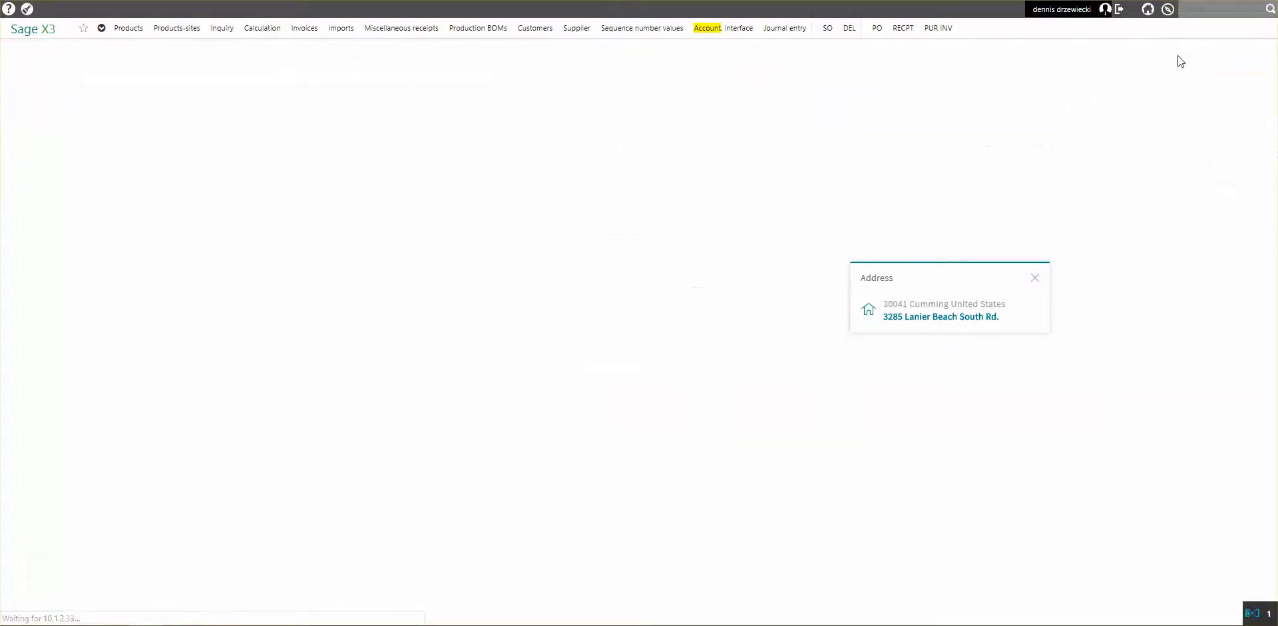
{"action": "left_click", "coordinate": [737, 32]}
{"action": "left_click", "coordinate": [1013, 182]}
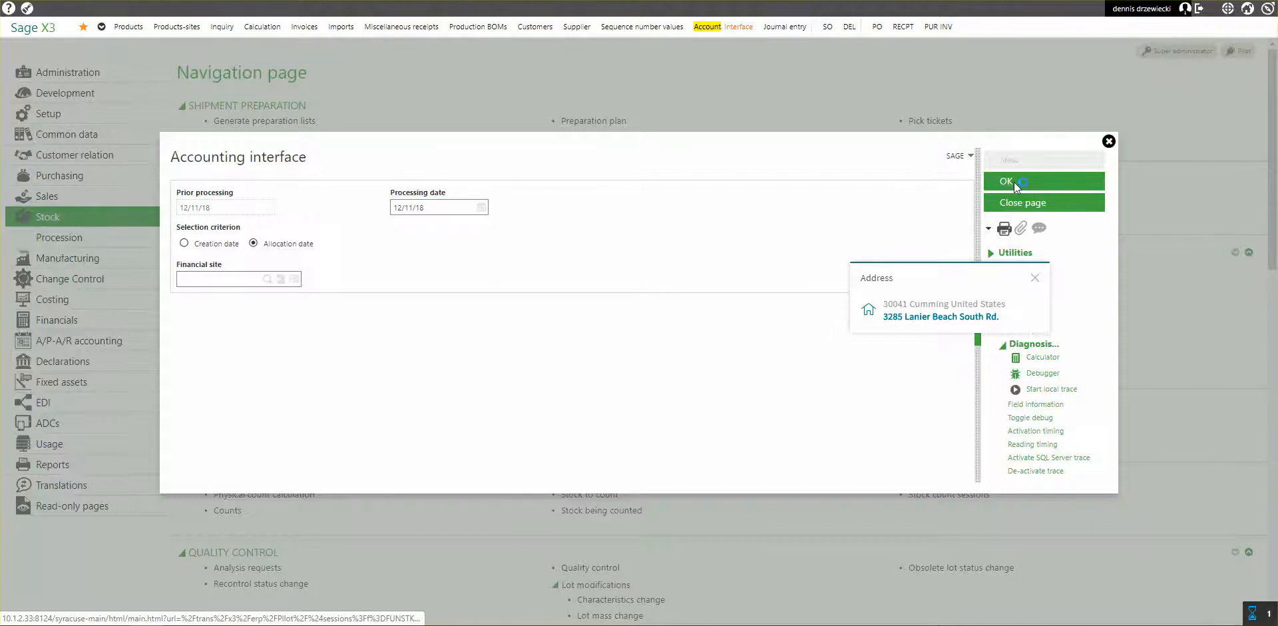
{"action": "left_click", "coordinate": [638, 341]}
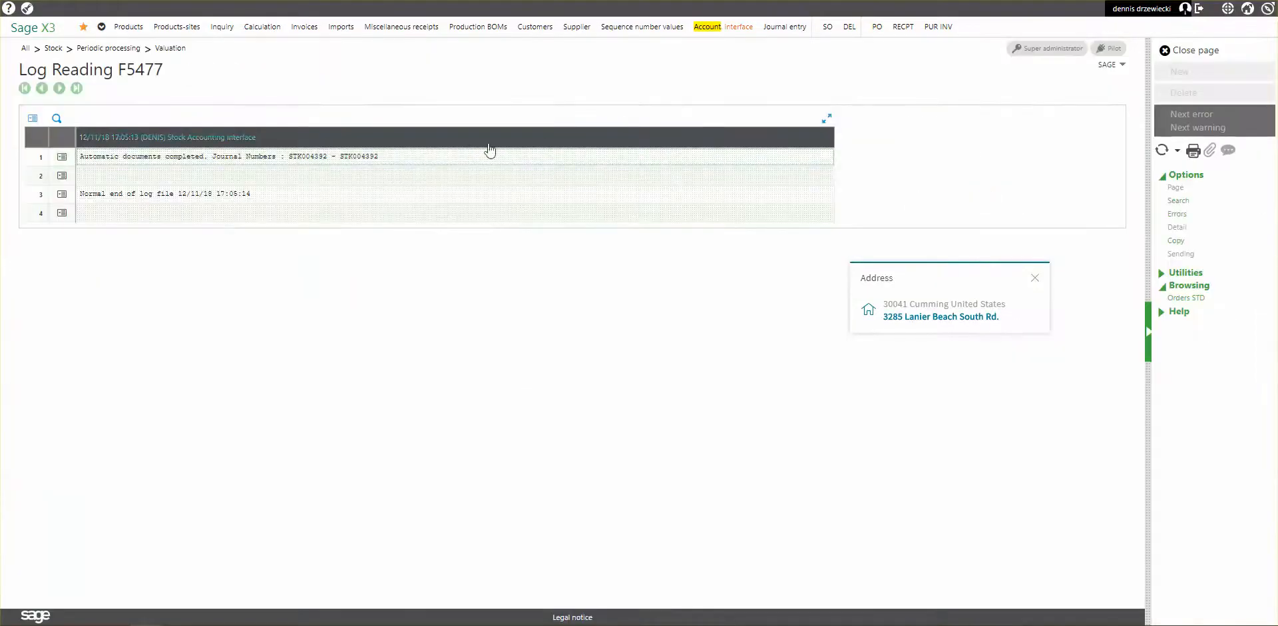
{"action": "left_click", "coordinate": [1186, 53]}
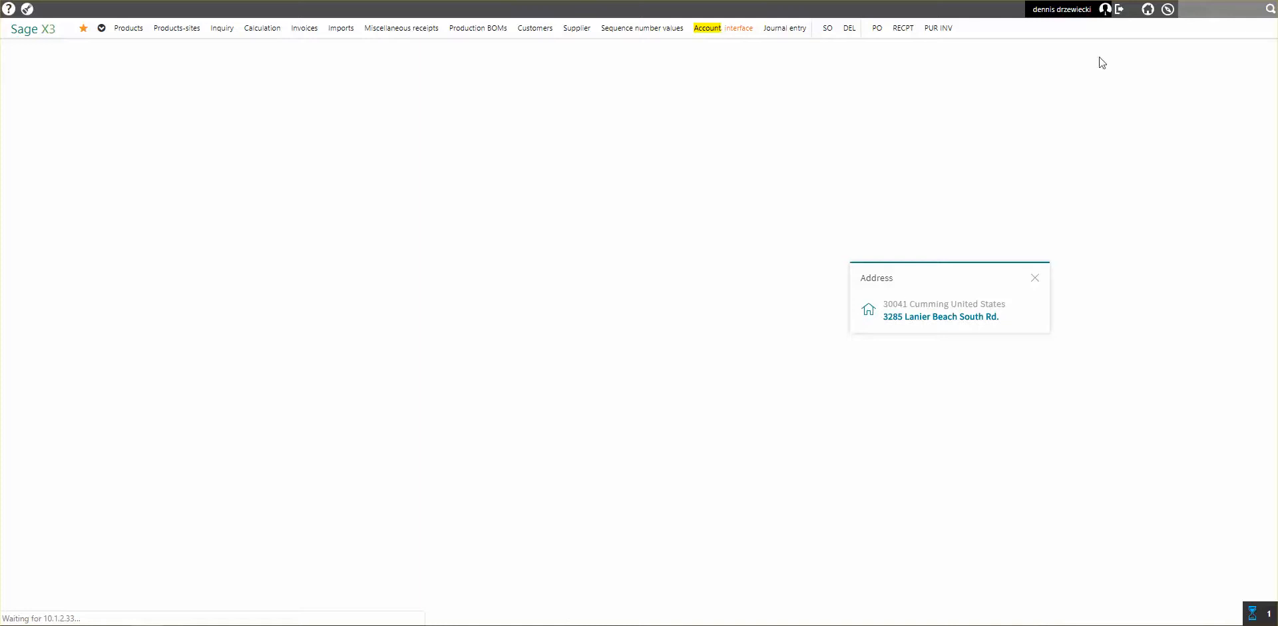
Open the journal entries and filter the list to accounting dates from 12/11/18 and references containing "del".
{"action": "left_click", "coordinate": [783, 33]}
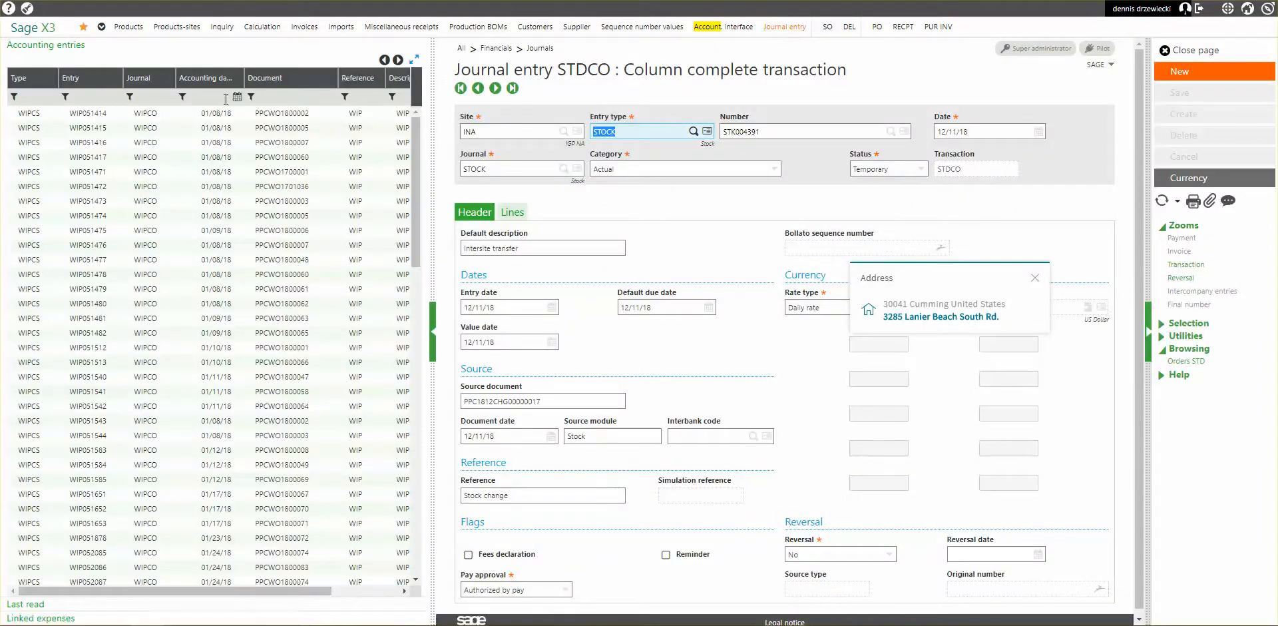
{"action": "left_click", "coordinate": [185, 249]}
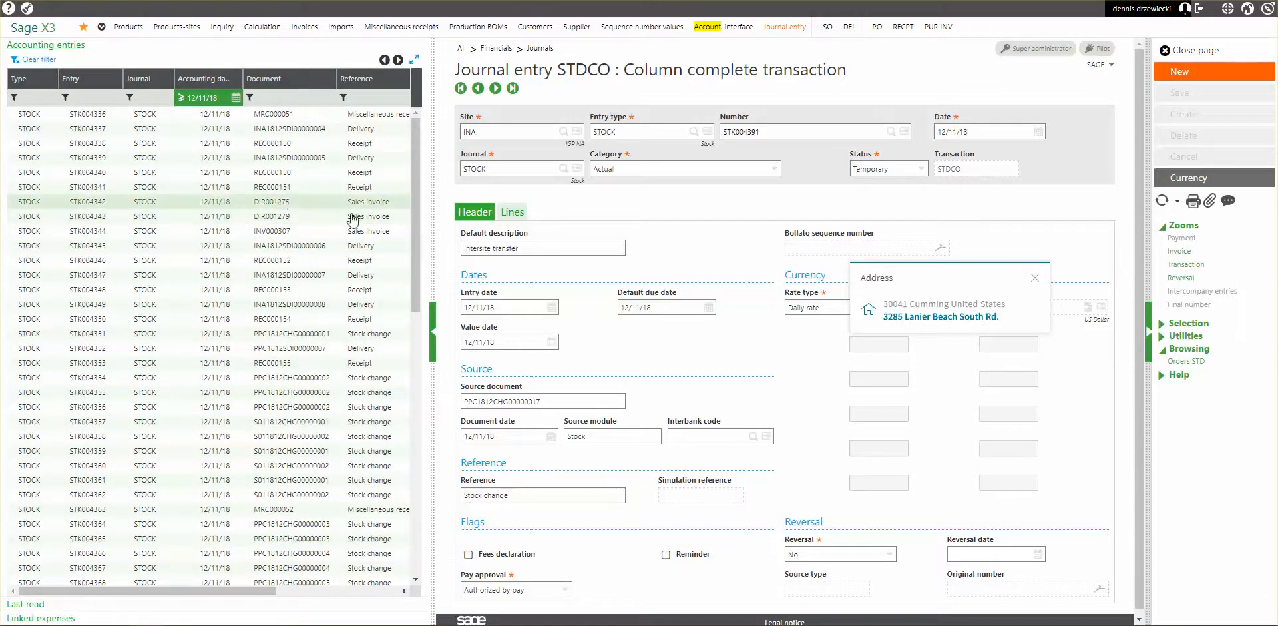
{"action": "left_click", "coordinate": [360, 98]}
{"action": "type", "text": "del"}
{"action": "key", "text": "Return"}
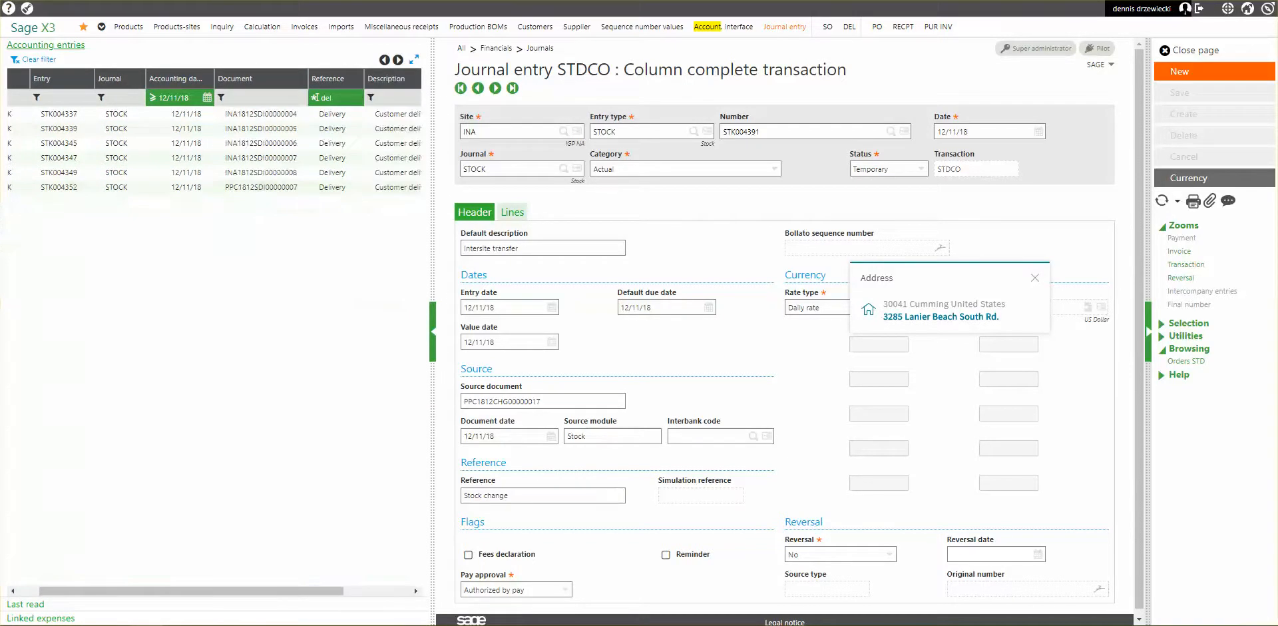
Examine the lines of the PPC1812SDI00000007 delivery entry, refresh the filtered list, and examine the lines of the PPC1812SDI00000008 entry.
{"action": "left_click", "coordinate": [293, 194]}
{"action": "left_click", "coordinate": [518, 217]}
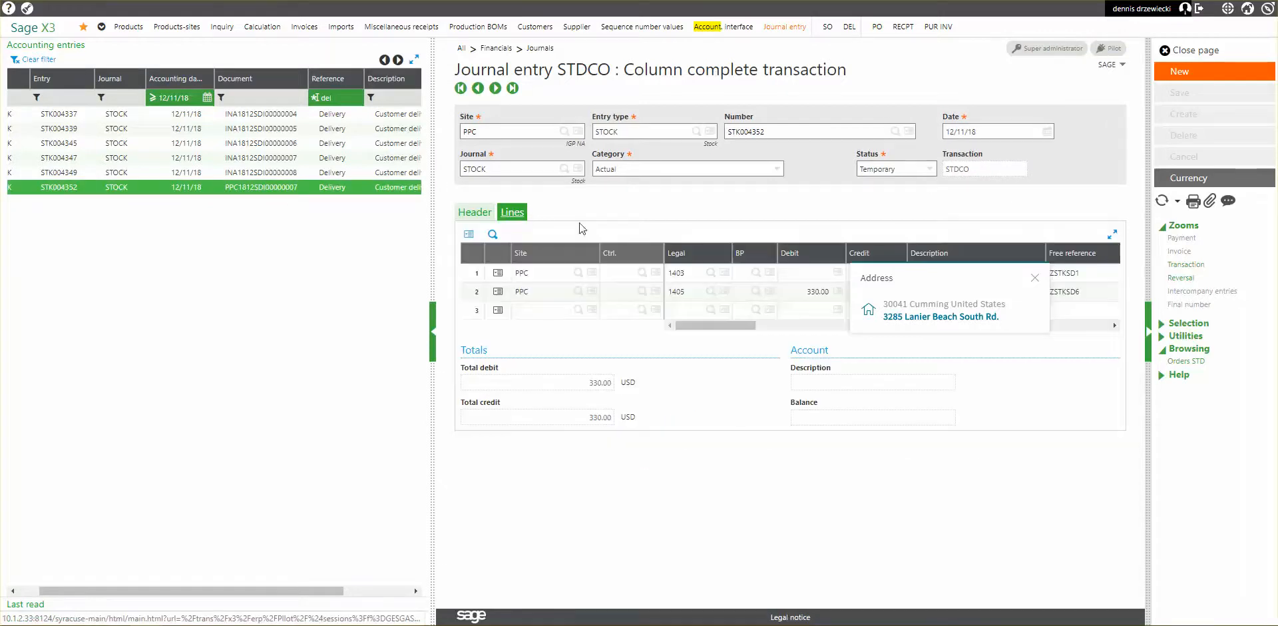
{"action": "left_click", "coordinate": [1035, 278]}
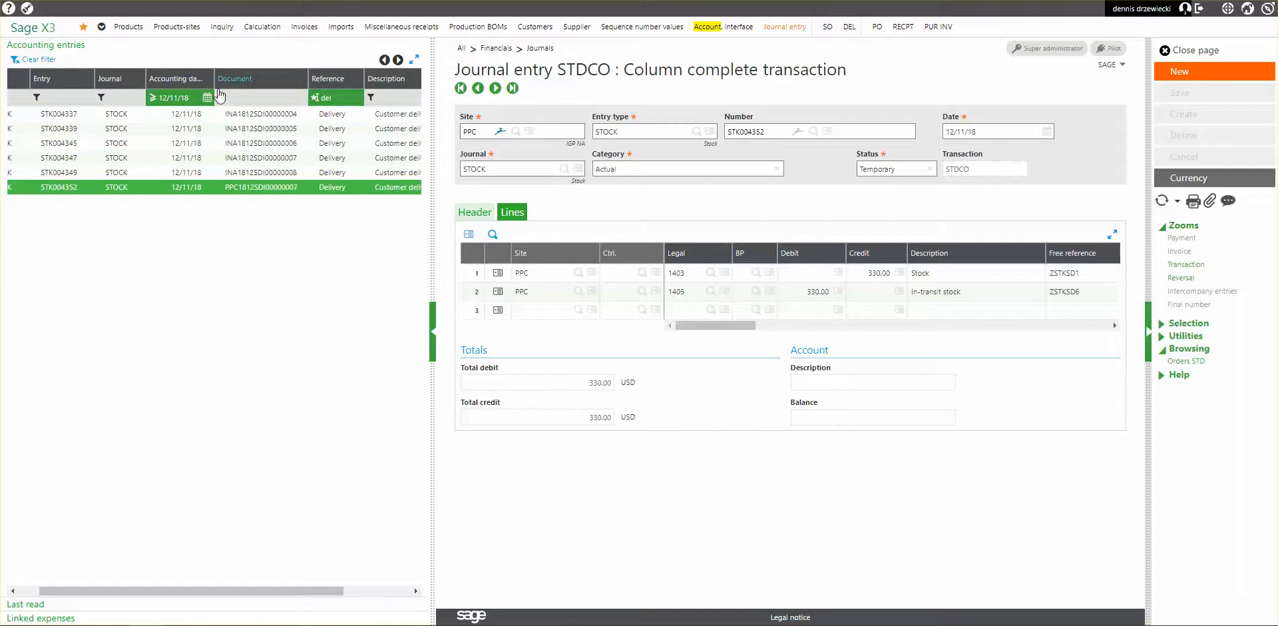
{"action": "left_click", "coordinate": [189, 97]}
{"action": "key", "text": "Return"}
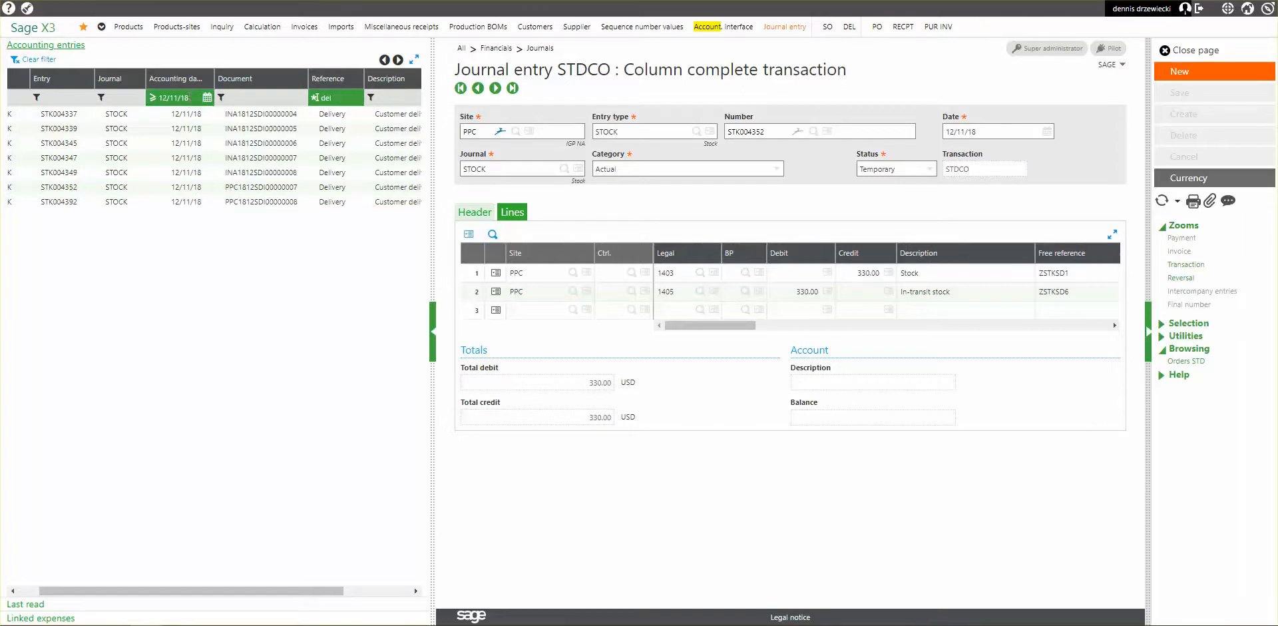
{"action": "left_click", "coordinate": [260, 202]}
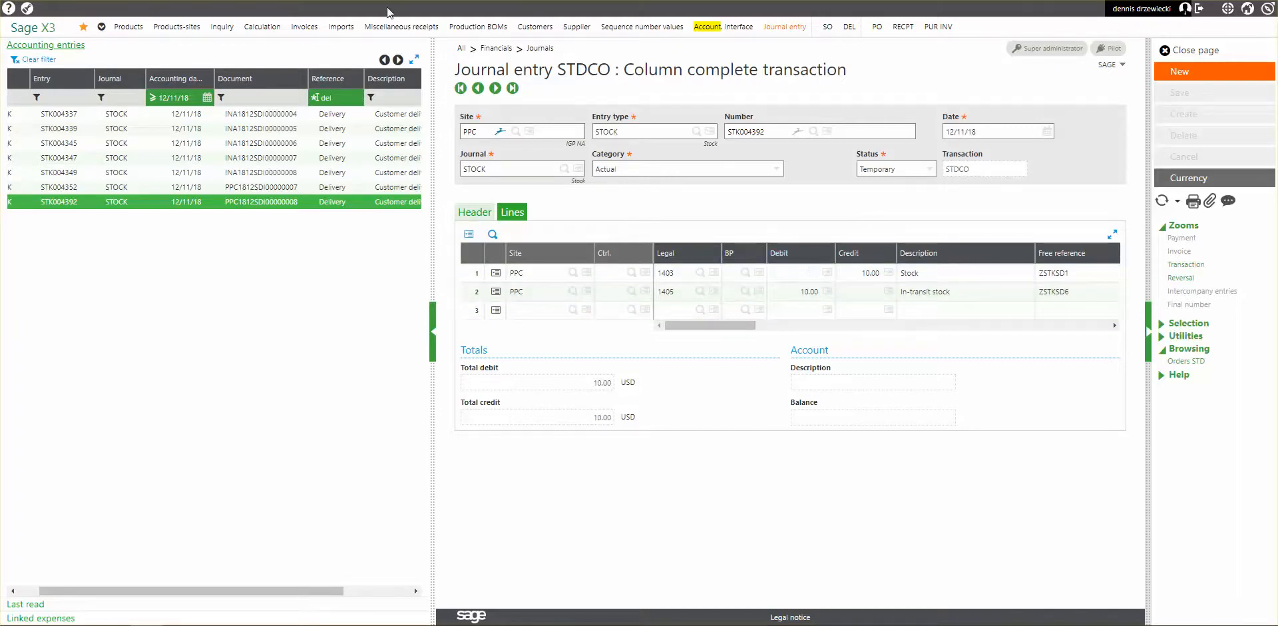
Return to the PPC delivery, close it, and start a new purchase receipt using the ALL Full entry transaction.
{"action": "key", "text": "ctrl+Tab"}
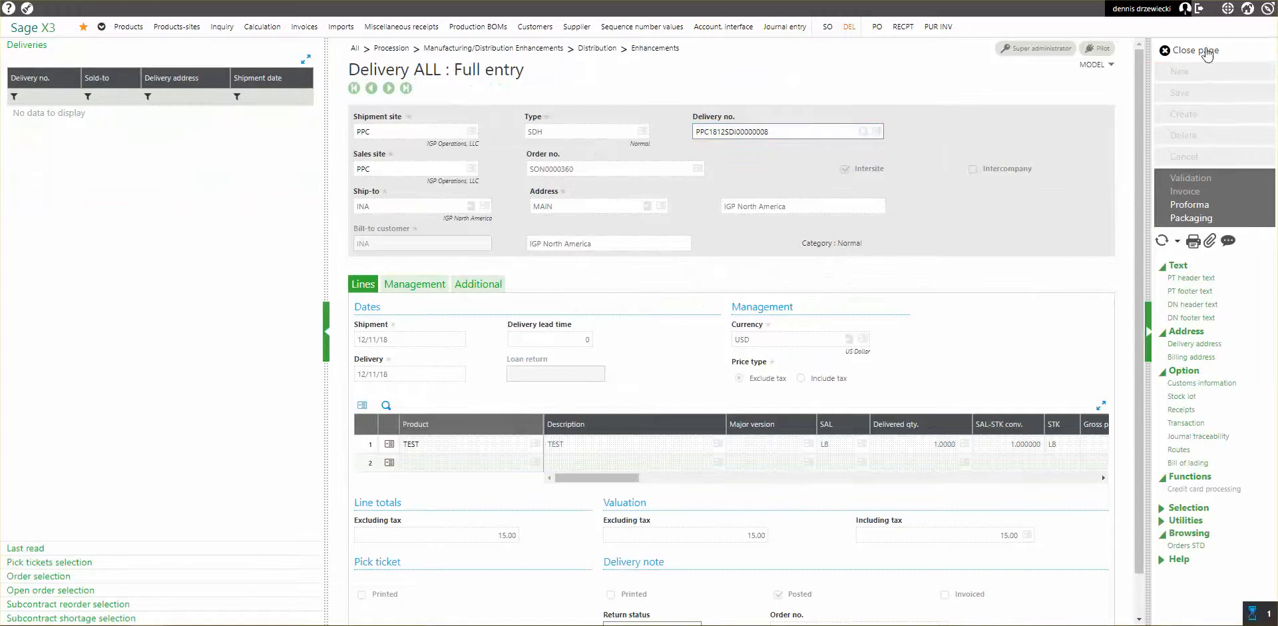
{"action": "left_click", "coordinate": [1208, 52]}
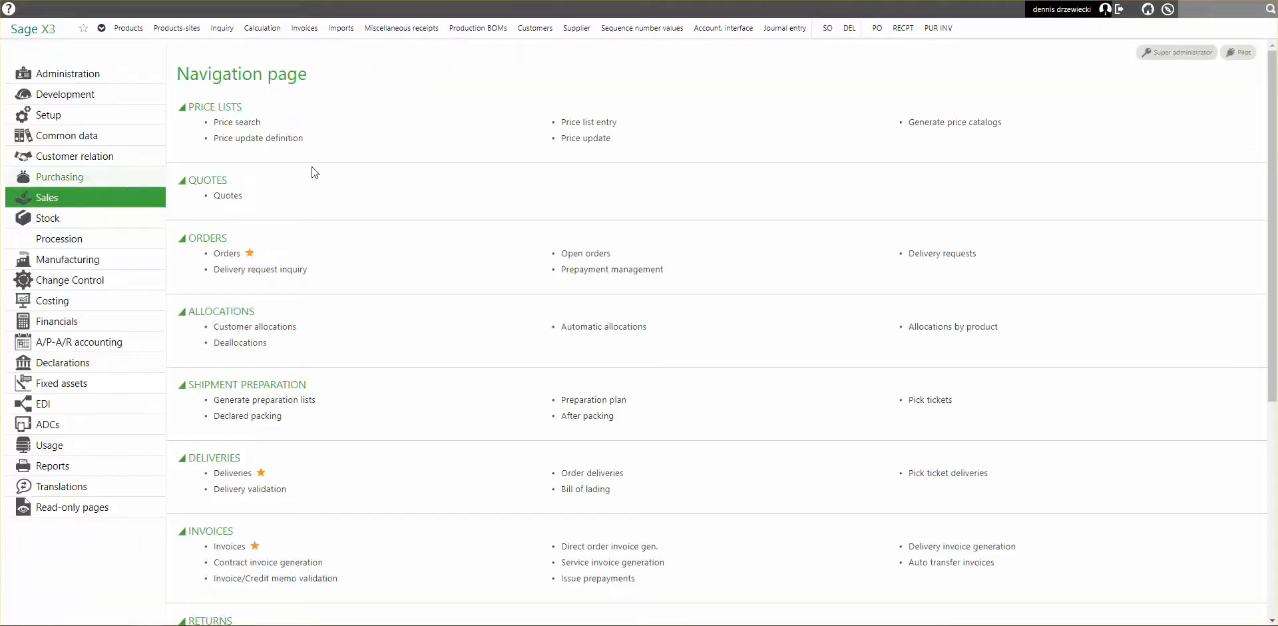
{"action": "left_click", "coordinate": [904, 30]}
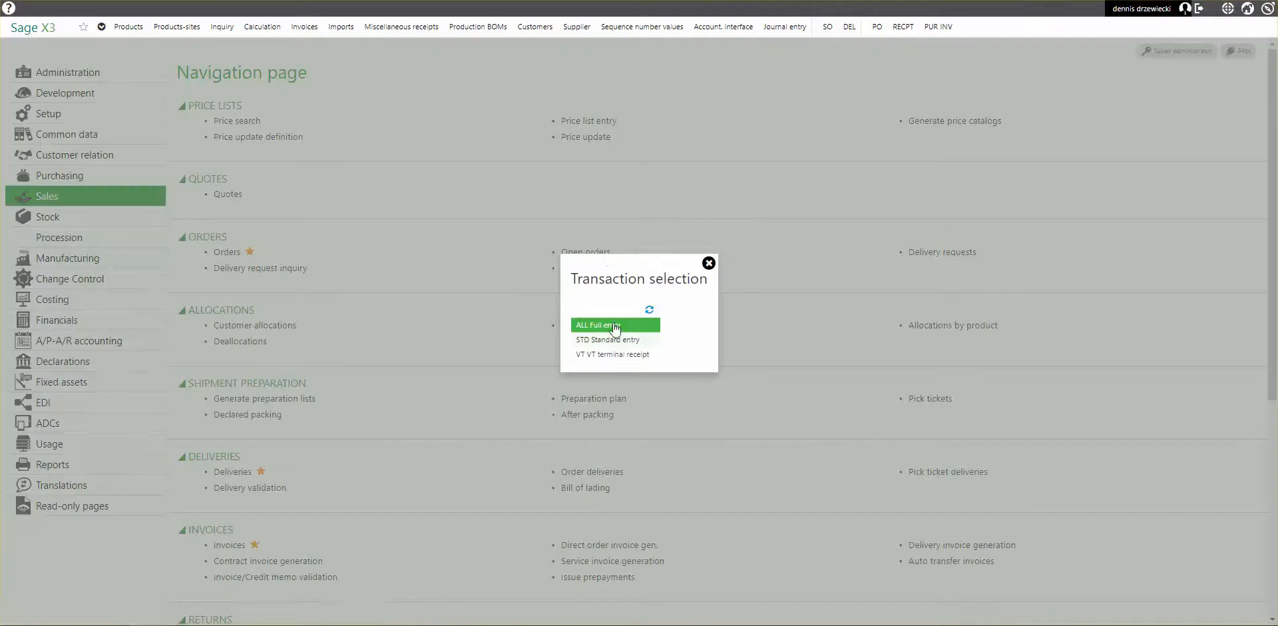
{"action": "left_click", "coordinate": [614, 327]}
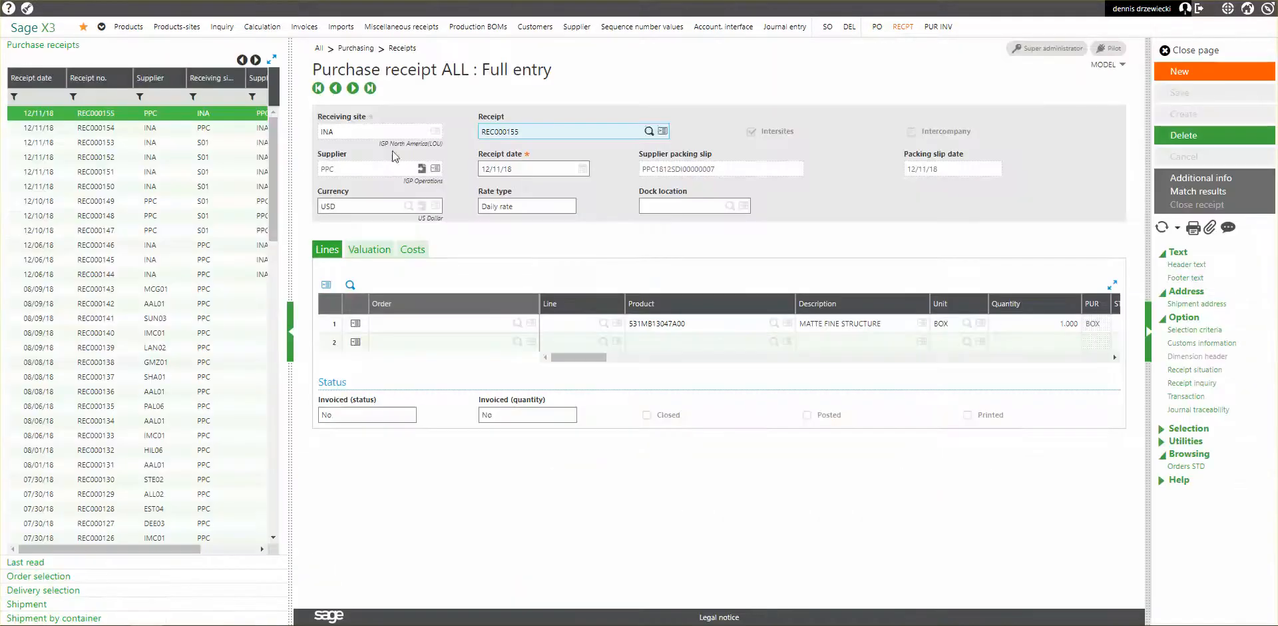
{"action": "left_click", "coordinate": [1180, 71]}
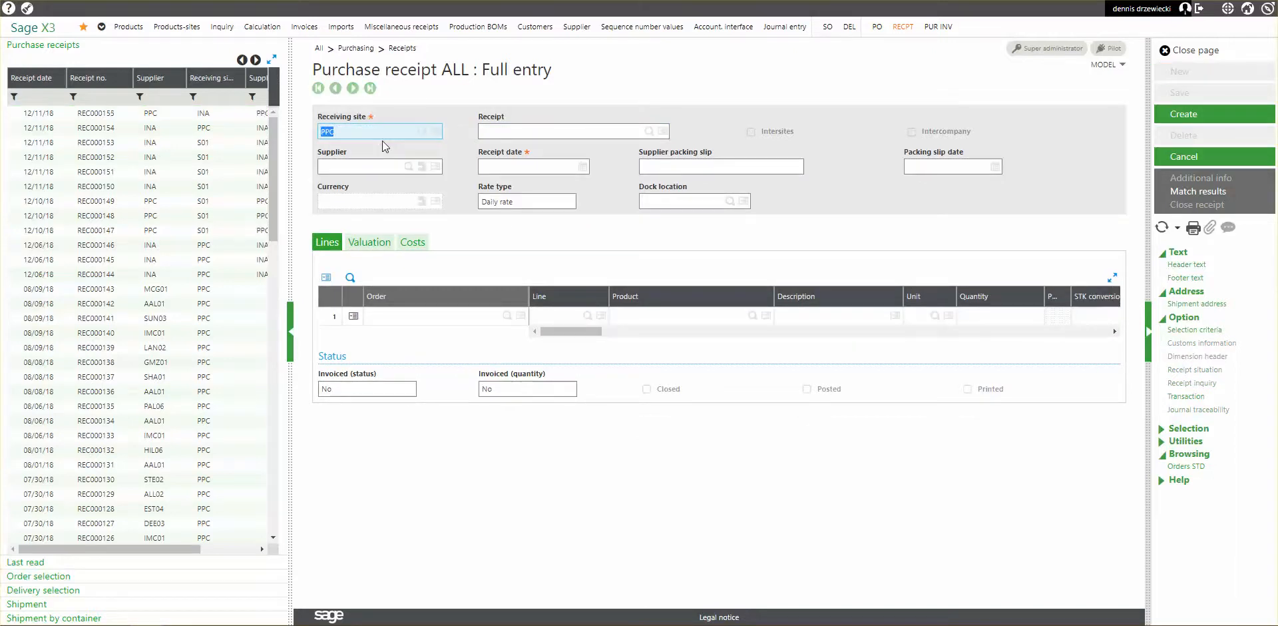
Set the receiving site to INA and the supplier to PPC, and add the TEST delivery PPC1812SDI00000008 to the receipt.
{"action": "type", "text": "INA"}
{"action": "key", "text": "Tab"}
{"action": "type", "text": "PPC"}
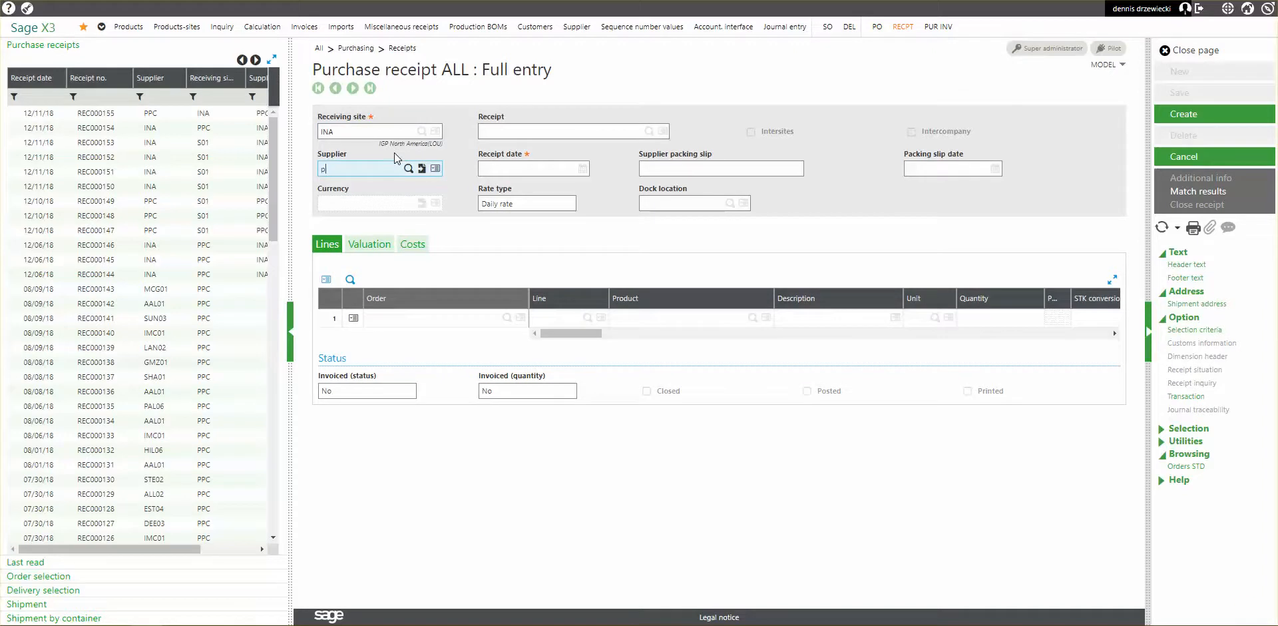
{"action": "key", "text": "Tab"}
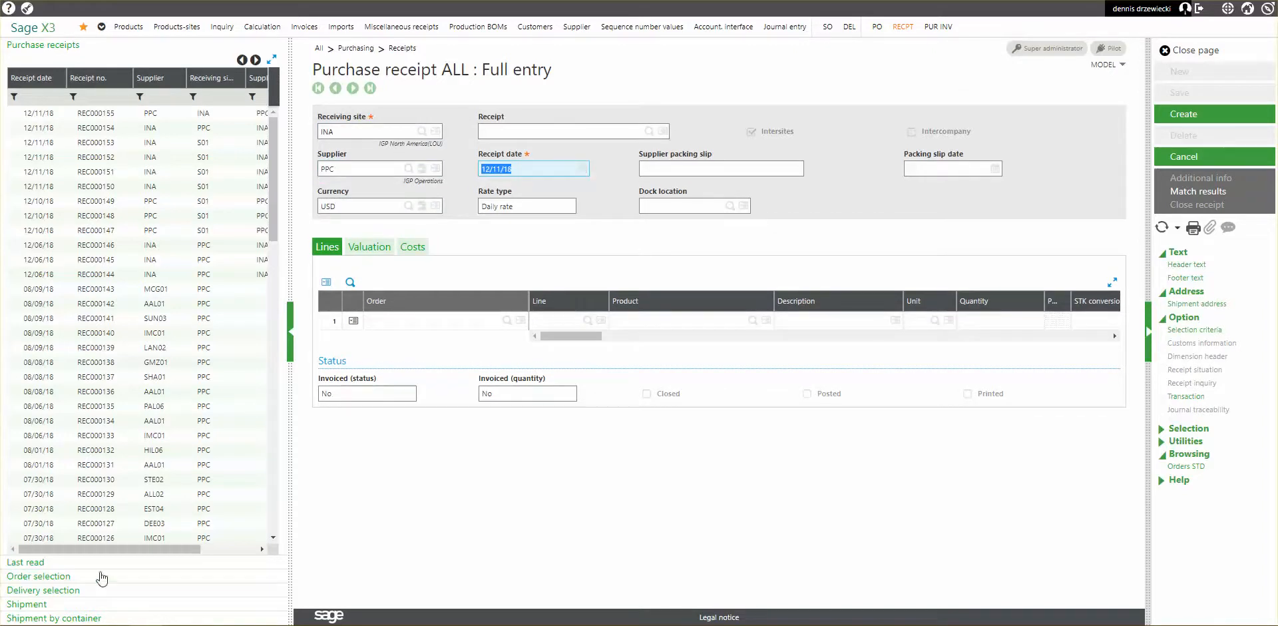
{"action": "left_click", "coordinate": [43, 589]}
{"action": "left_click", "coordinate": [29, 118]}
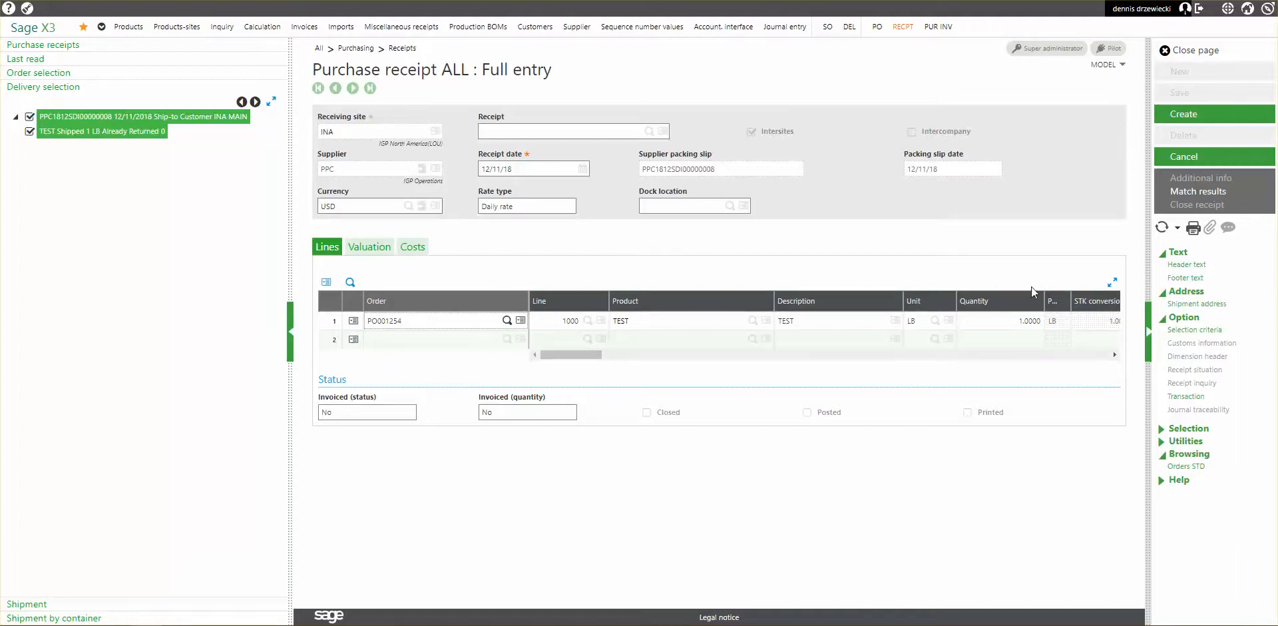
Check the TEST line's stock status and pricing, create the purchase receipt, and close the label printing and receipt pages.
{"action": "left_click_drag", "start_coordinate": [557, 353], "coordinate": [637, 357]}
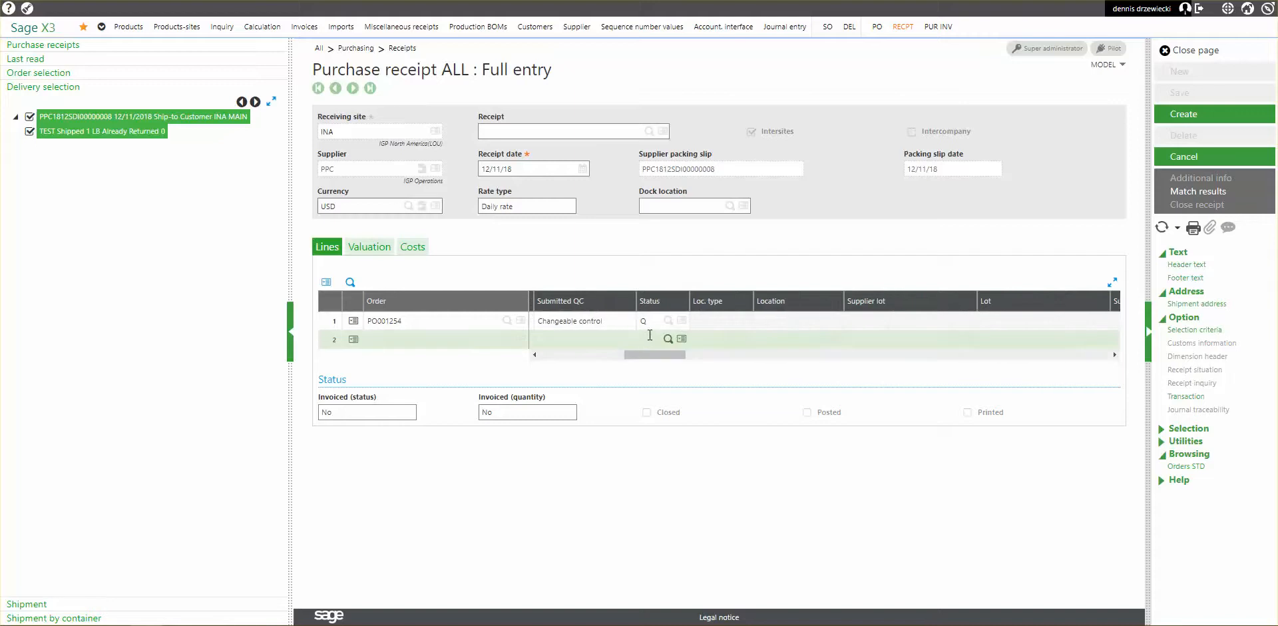
{"action": "left_click", "coordinate": [649, 327]}
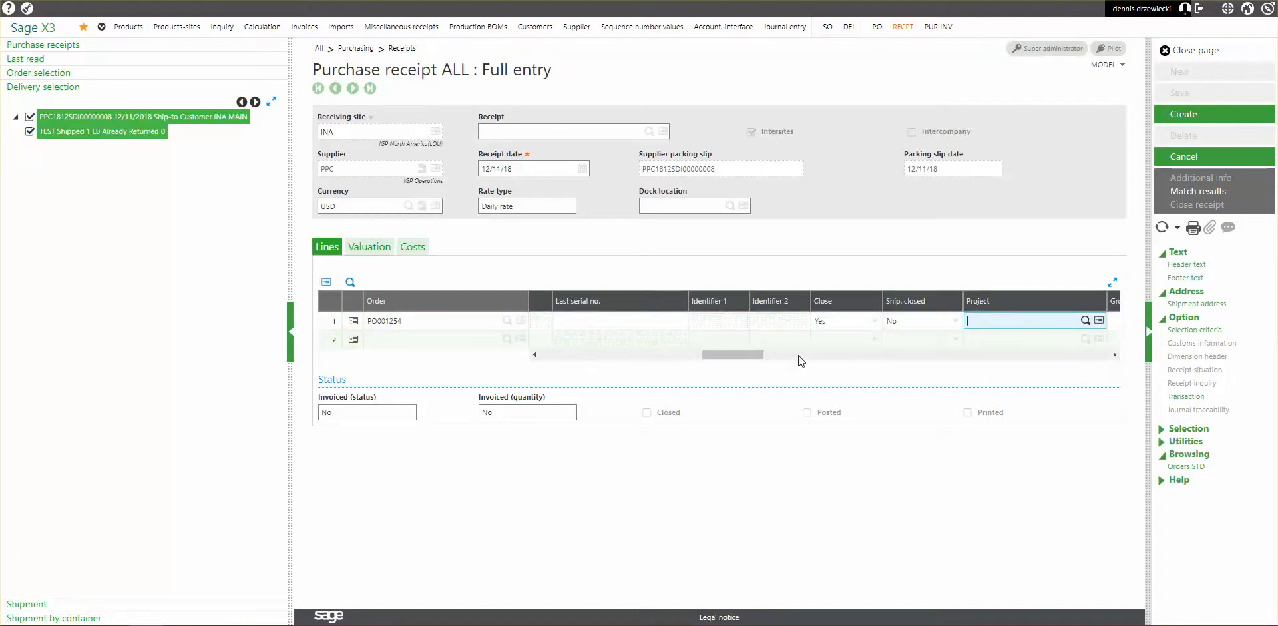
{"action": "left_click_drag", "start_coordinate": [725, 351], "coordinate": [829, 360]}
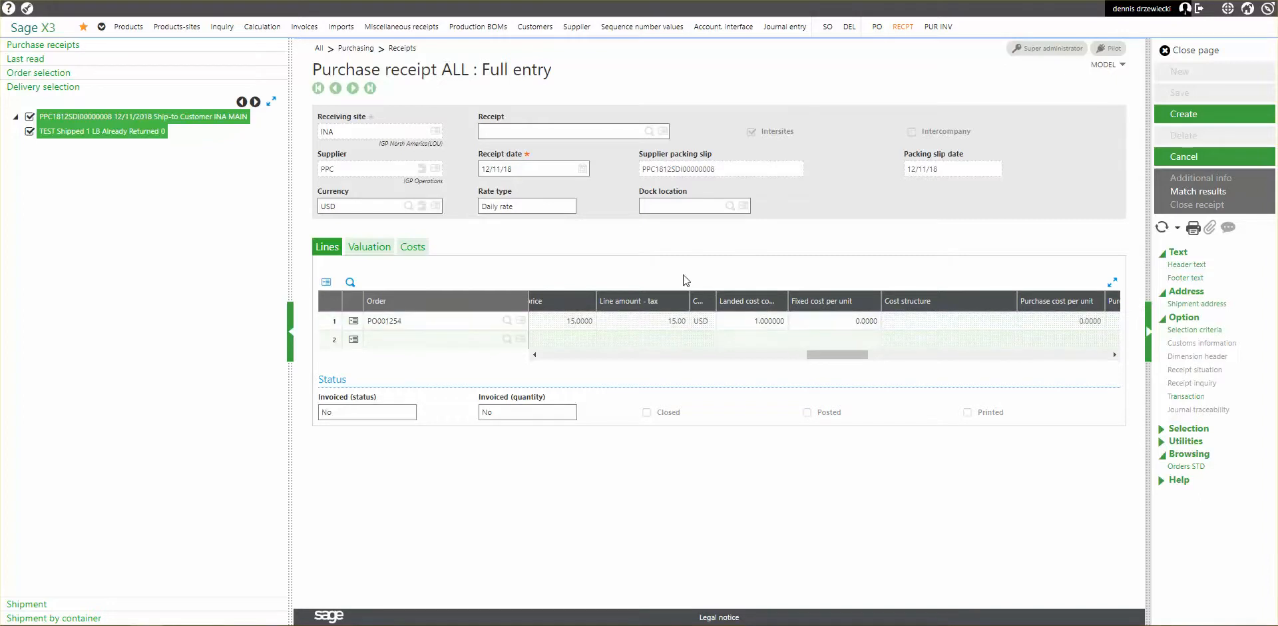
{"action": "left_click", "coordinate": [1187, 117]}
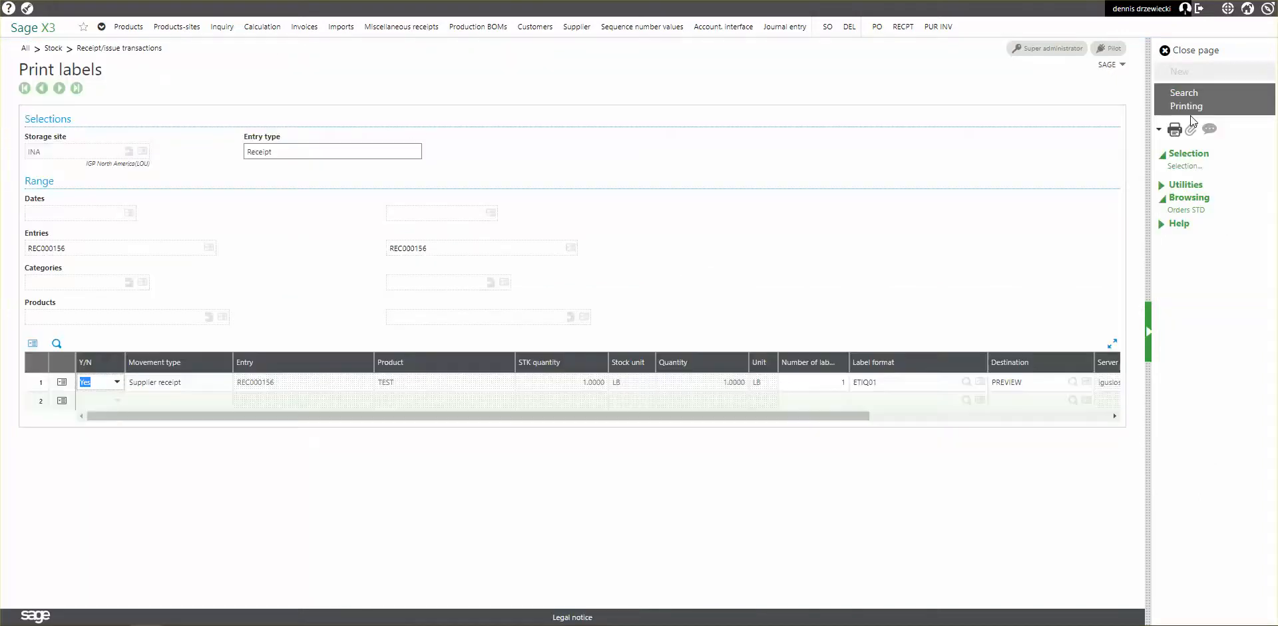
{"action": "left_click", "coordinate": [1205, 52]}
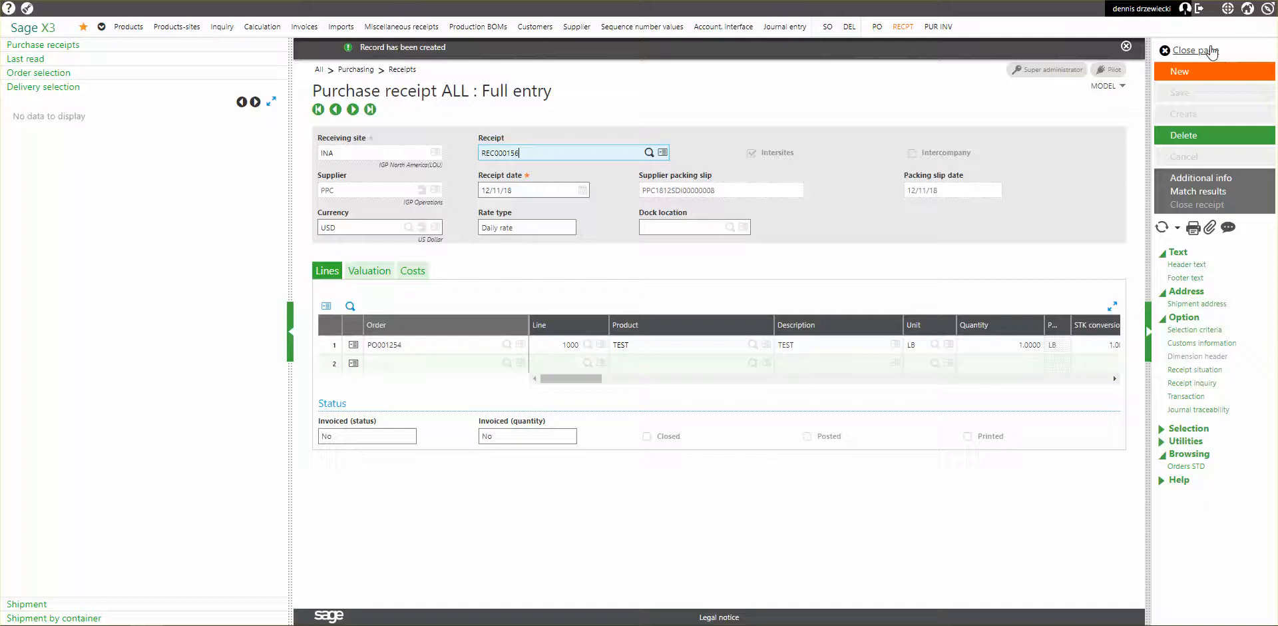
{"action": "left_click", "coordinate": [1208, 51]}
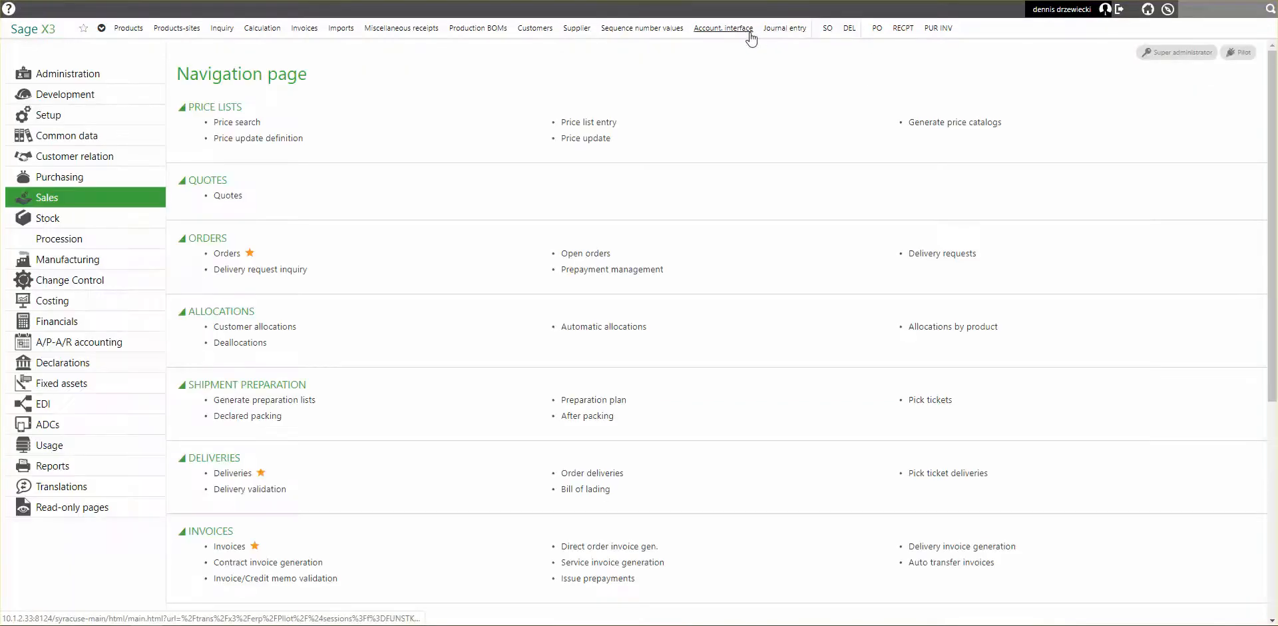
Run the stock accounting interface for processing date 12/11/18 and close its log.
{"action": "left_click", "coordinate": [730, 34]}
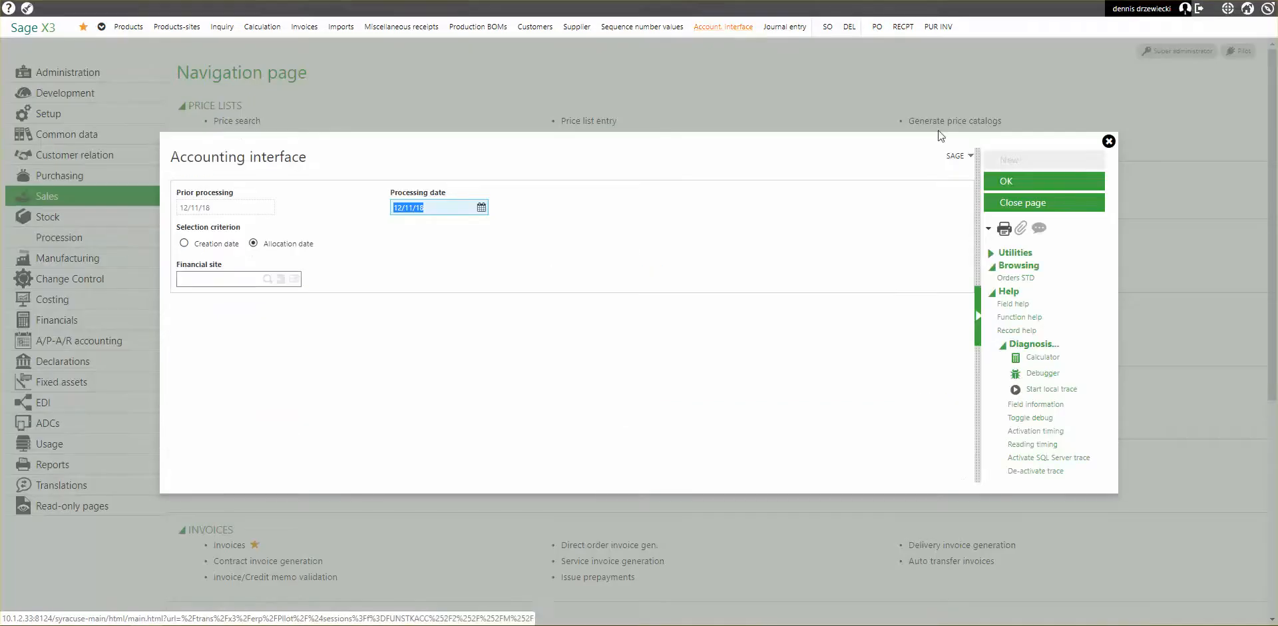
{"action": "left_click", "coordinate": [1006, 180]}
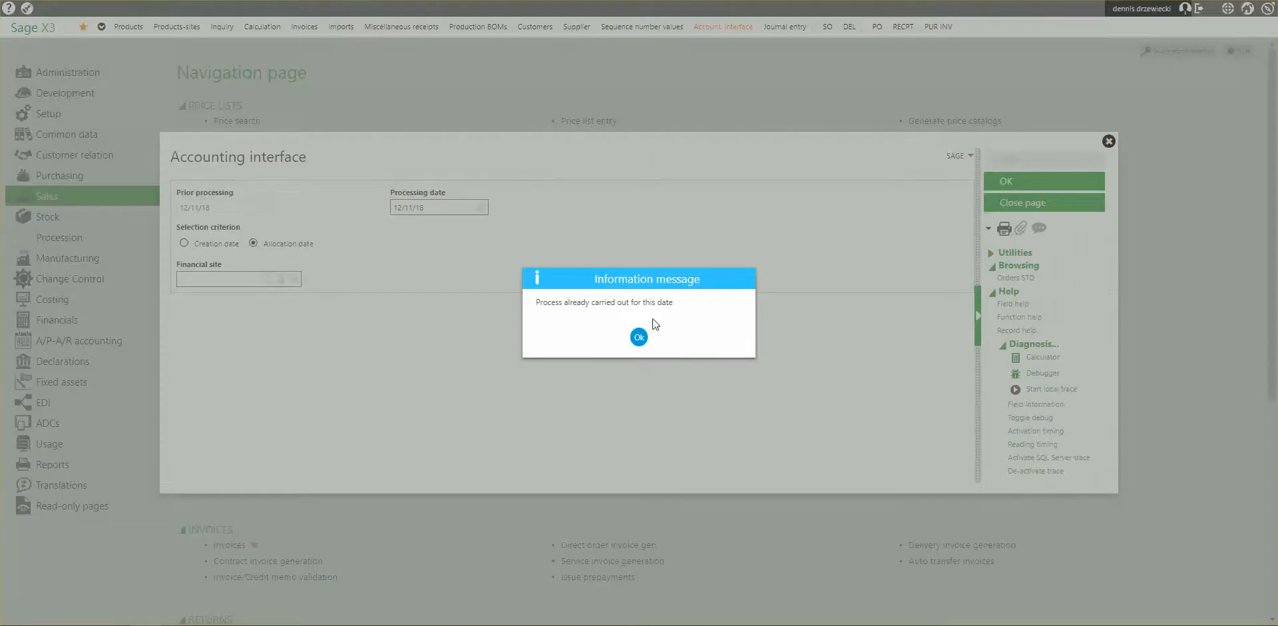
{"action": "left_click", "coordinate": [639, 337]}
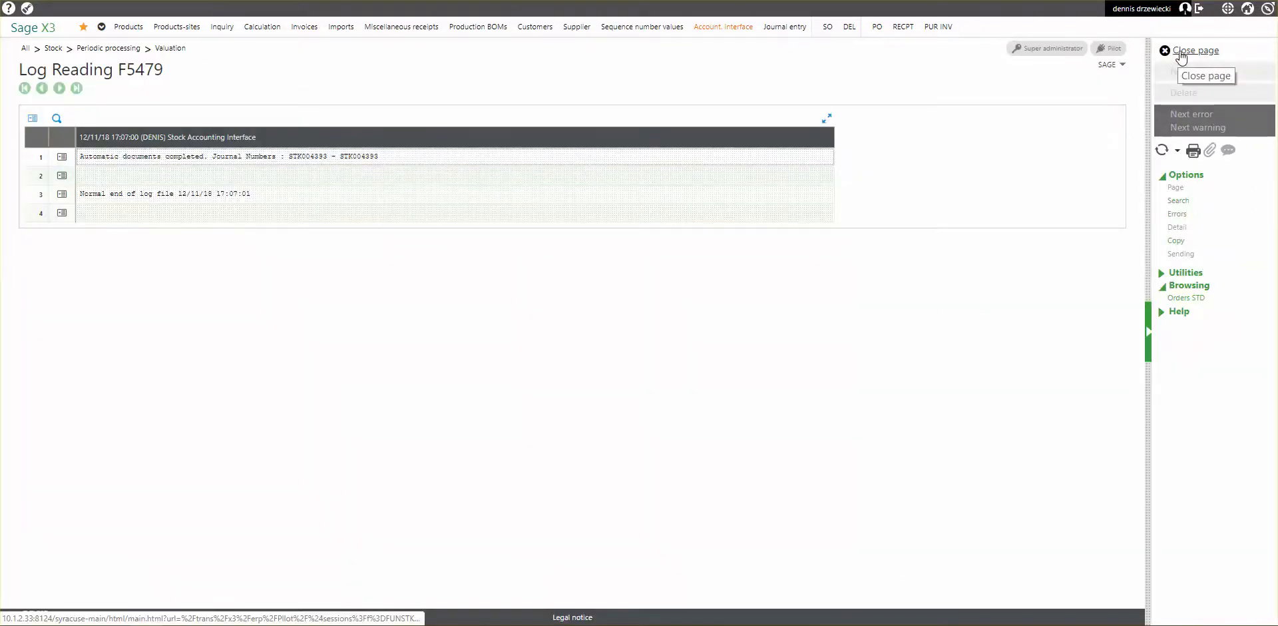
{"action": "left_click", "coordinate": [1181, 53]}
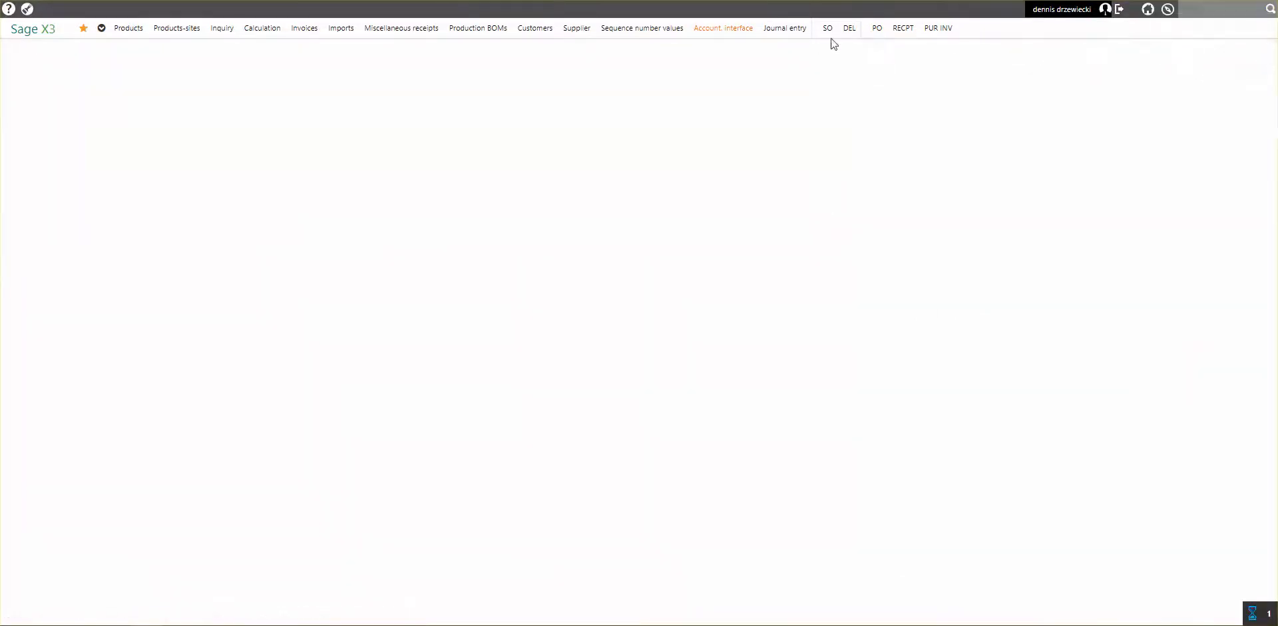
Filter the journal entries by accounting date 12/11/18 and by references starting with "re".
{"action": "left_click", "coordinate": [789, 29]}
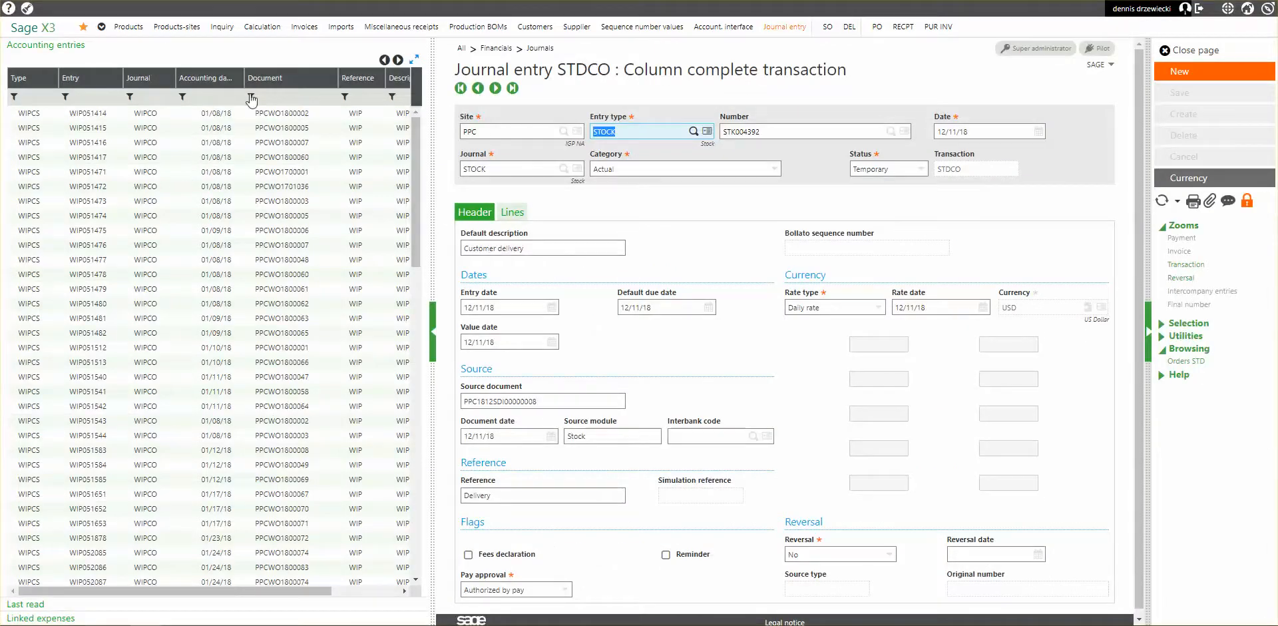
{"action": "left_click", "coordinate": [236, 97]}
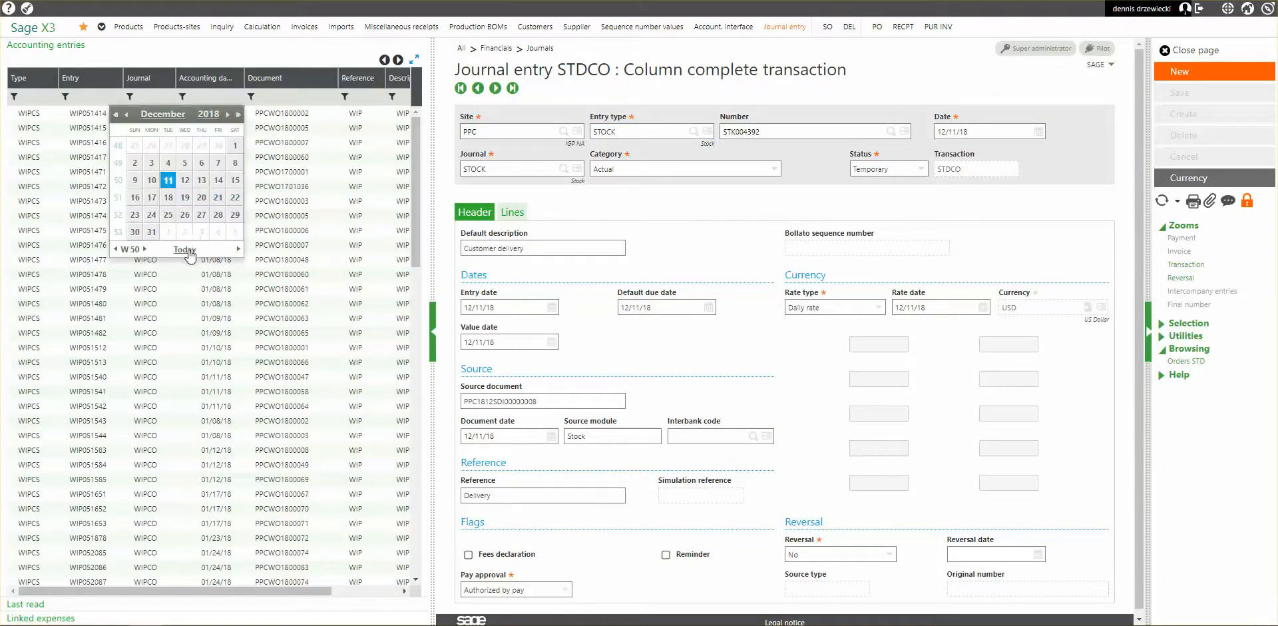
{"action": "left_click", "coordinate": [186, 250]}
{"action": "left_click", "coordinate": [362, 98]}
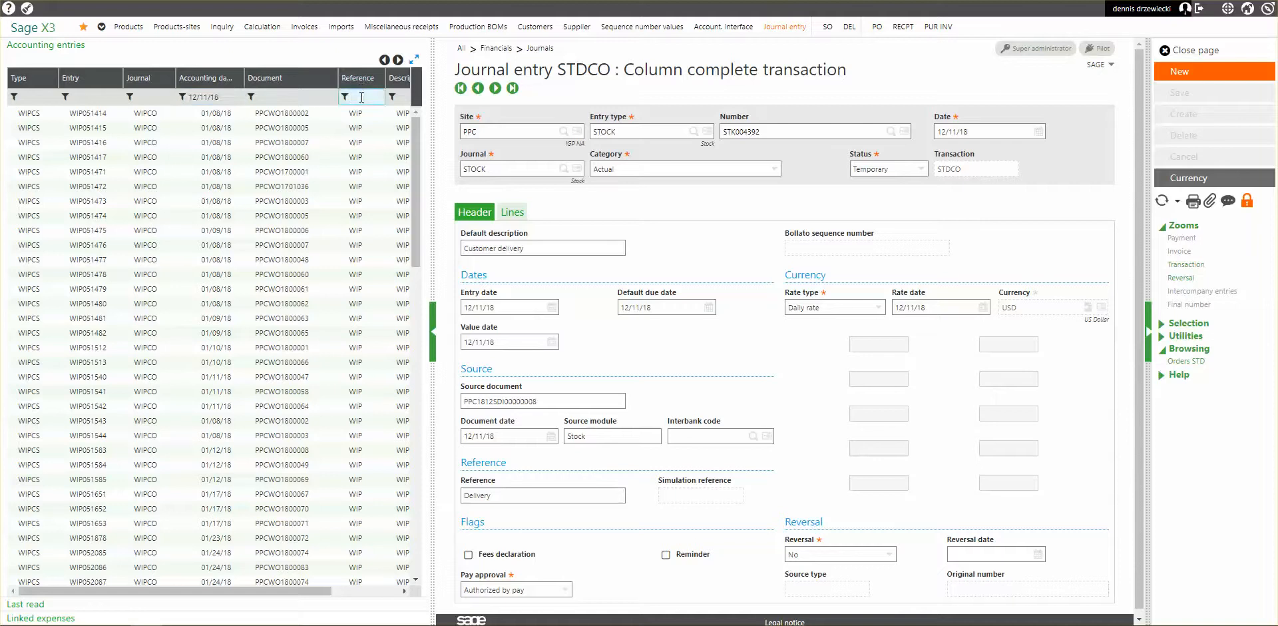
{"action": "type", "text": "re"}
{"action": "key", "text": "Return"}
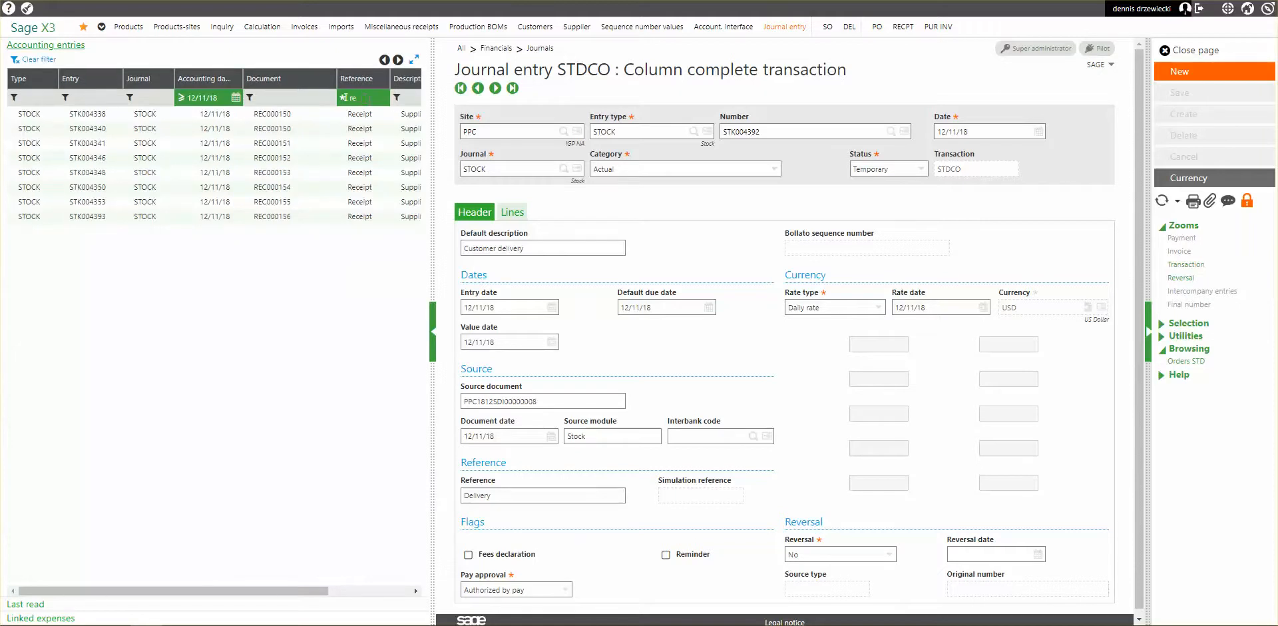
{"action": "left_click", "coordinate": [225, 95]}
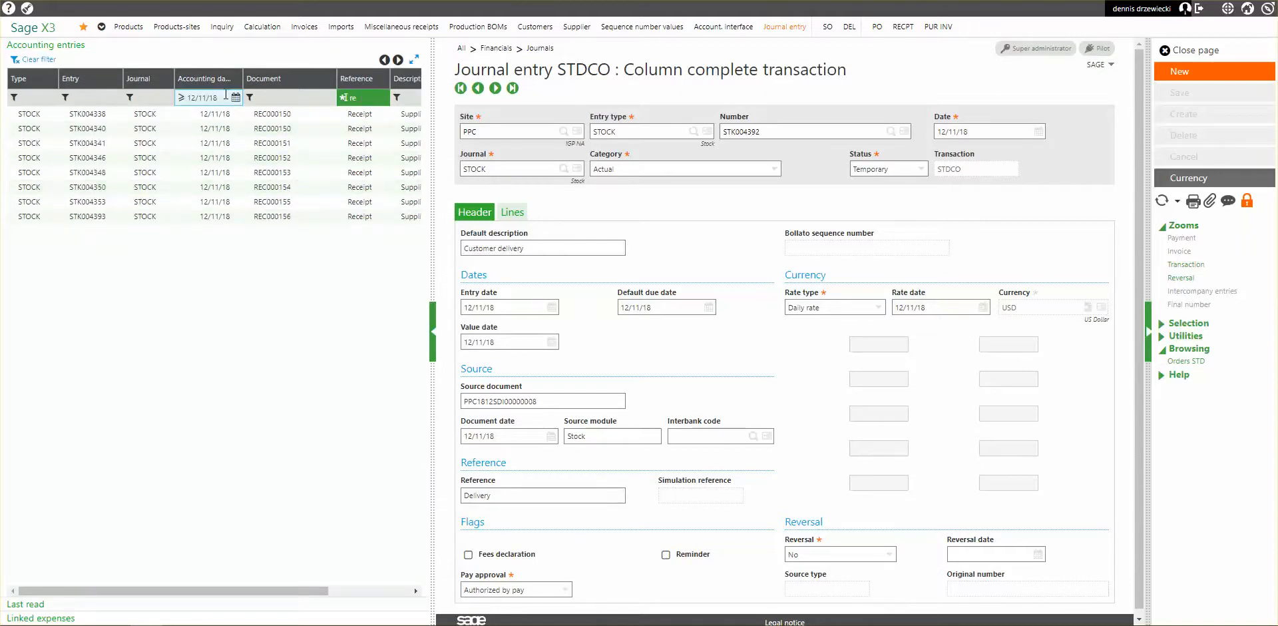
{"action": "key", "text": "Return"}
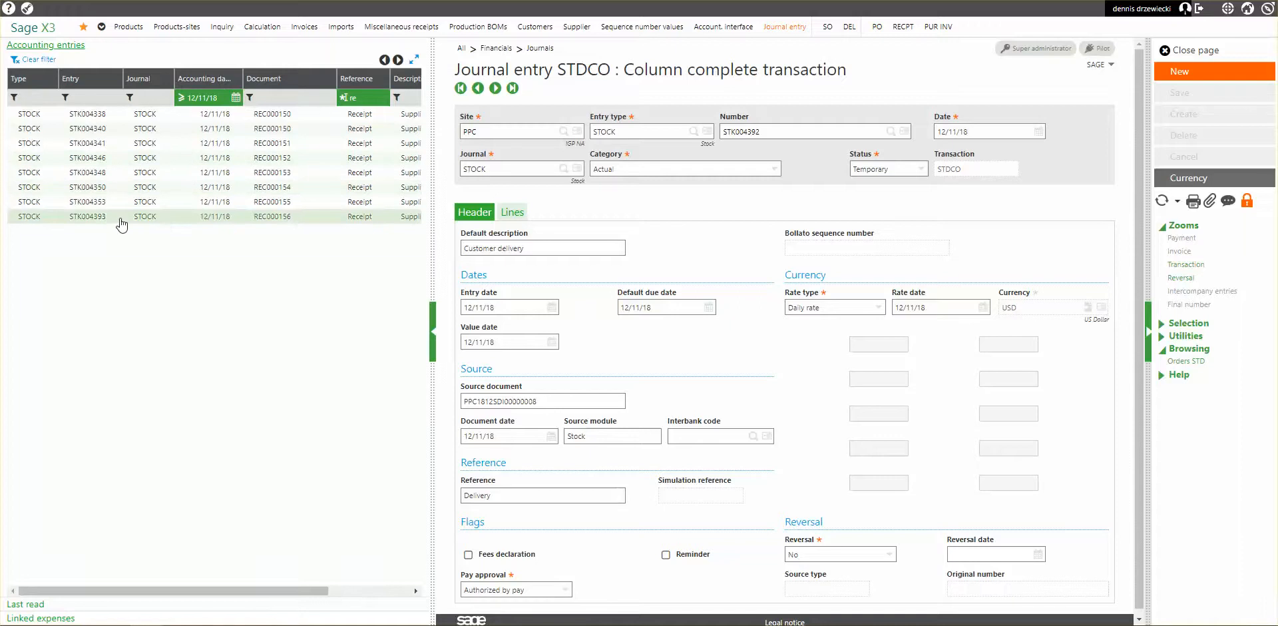
Examine the lines of the INA journal entry for receipt REC000156, and close the journal entry page.
{"action": "left_click", "coordinate": [121, 217]}
{"action": "left_click", "coordinate": [512, 212]}
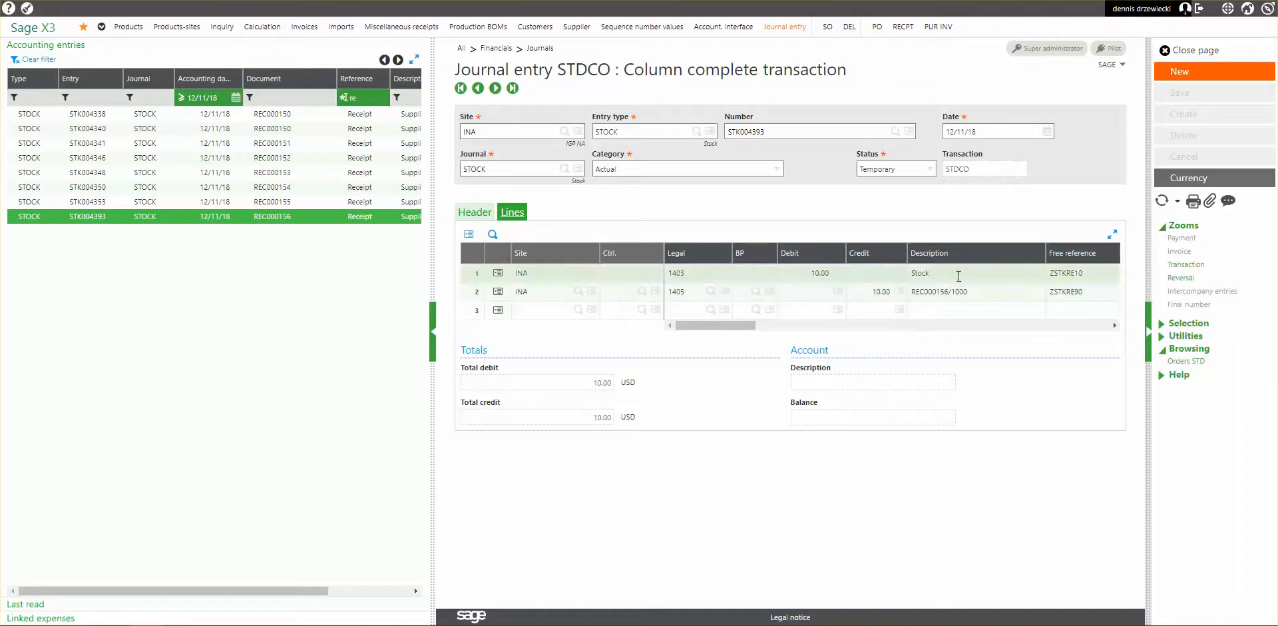
{"action": "left_click", "coordinate": [1196, 52]}
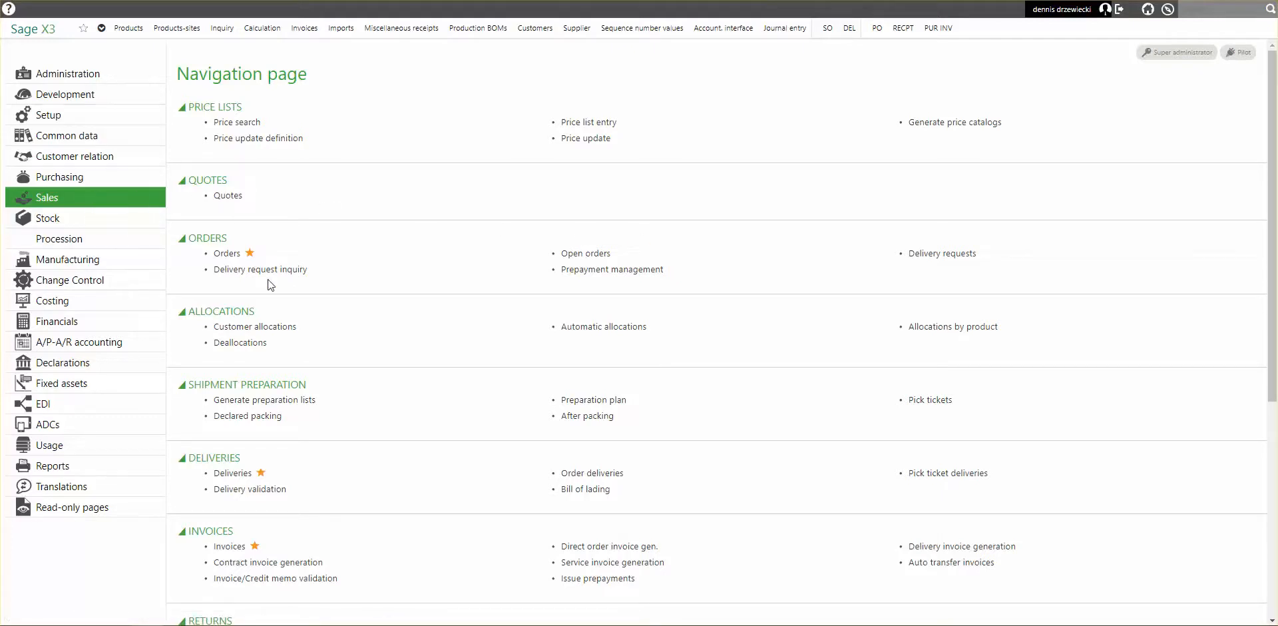
Filter the deliveries by shipment date 12/11/18, check whether PPC1812SDI00000008 can be invoiced, and leave the deliveries.
{"action": "left_click", "coordinate": [234, 474]}
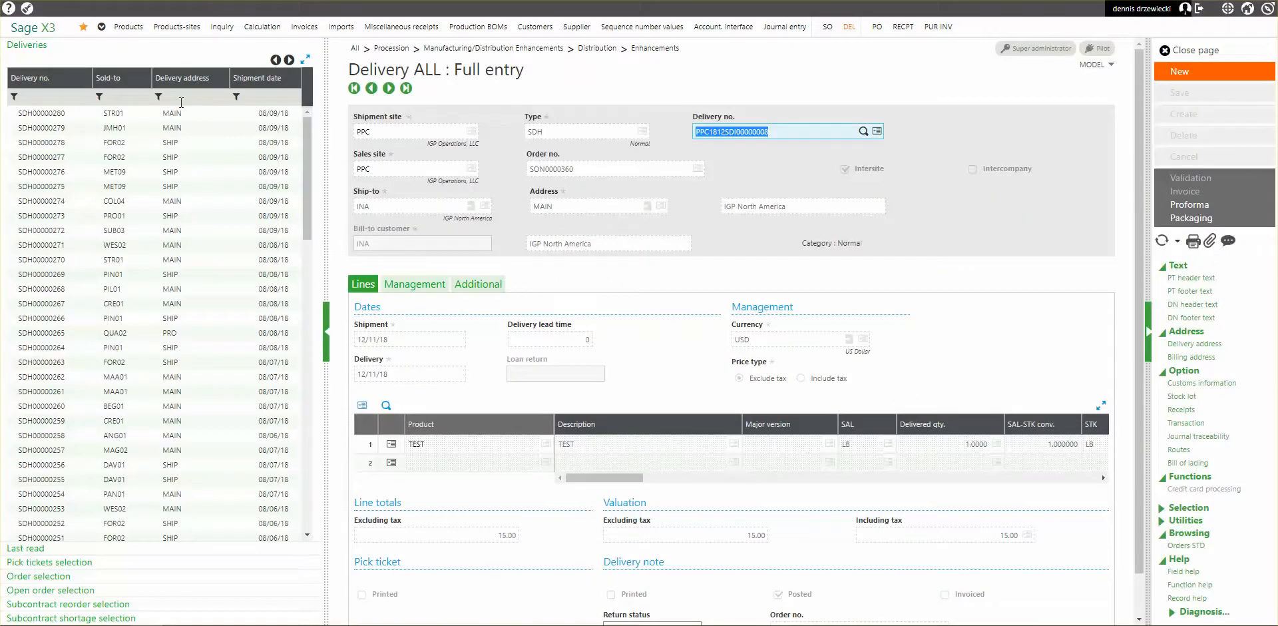
{"action": "left_click", "coordinate": [123, 113]}
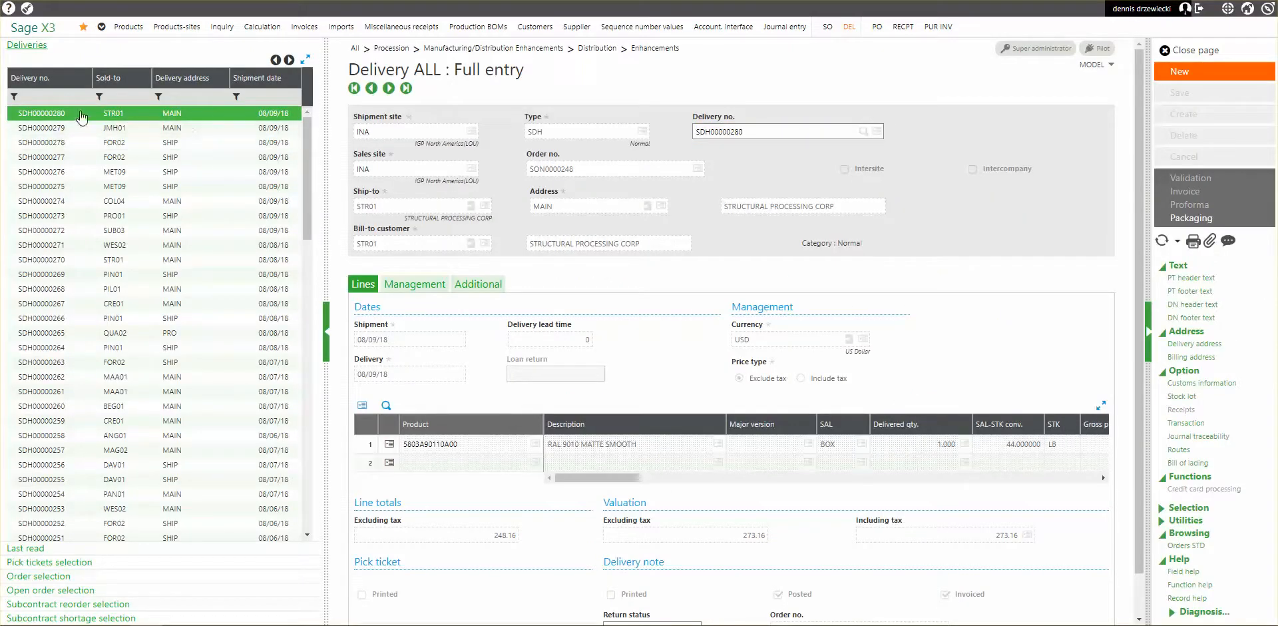
{"action": "left_click", "coordinate": [294, 97]}
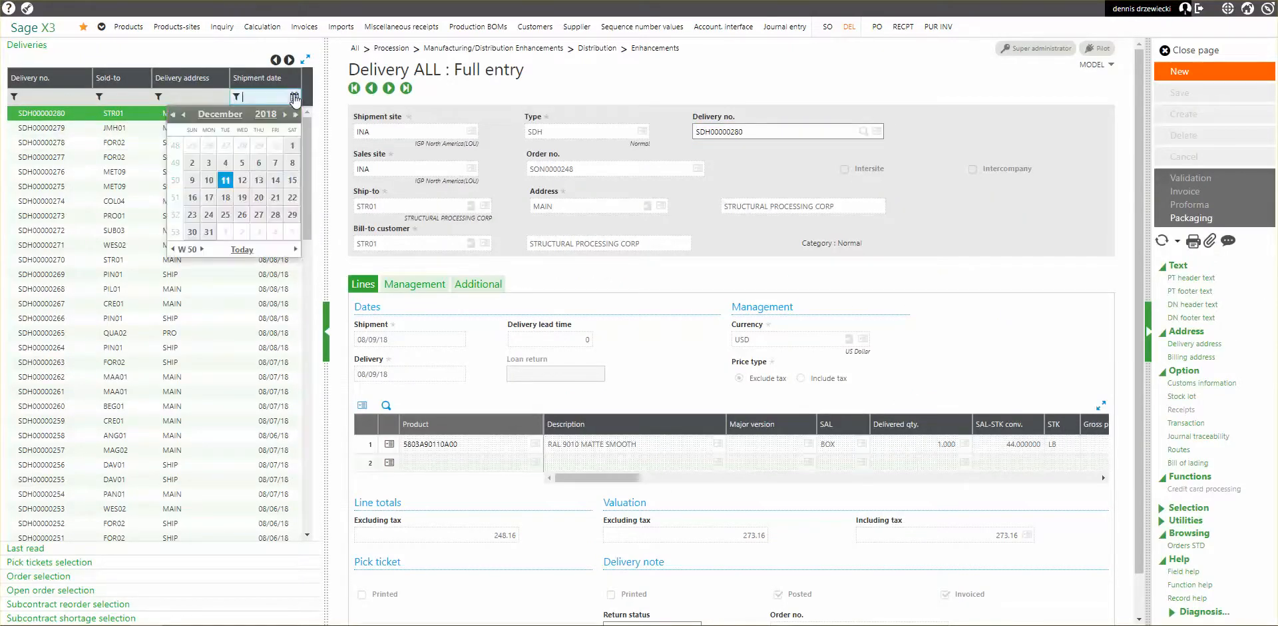
{"action": "left_click", "coordinate": [235, 253]}
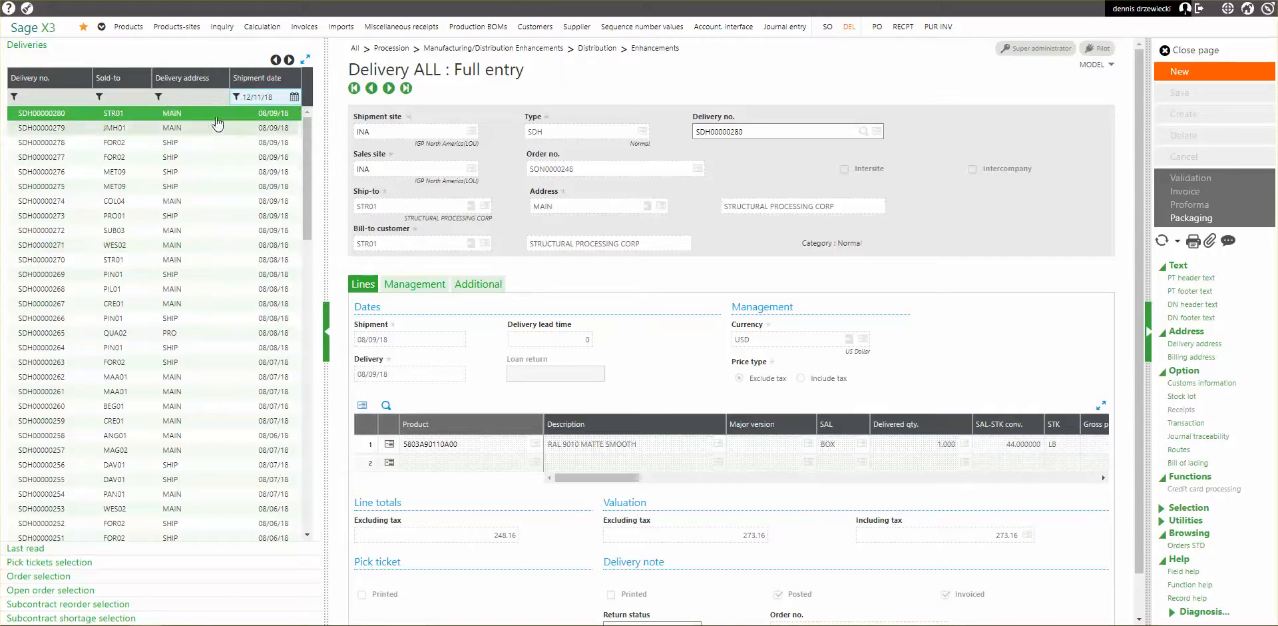
{"action": "key", "text": "Return"}
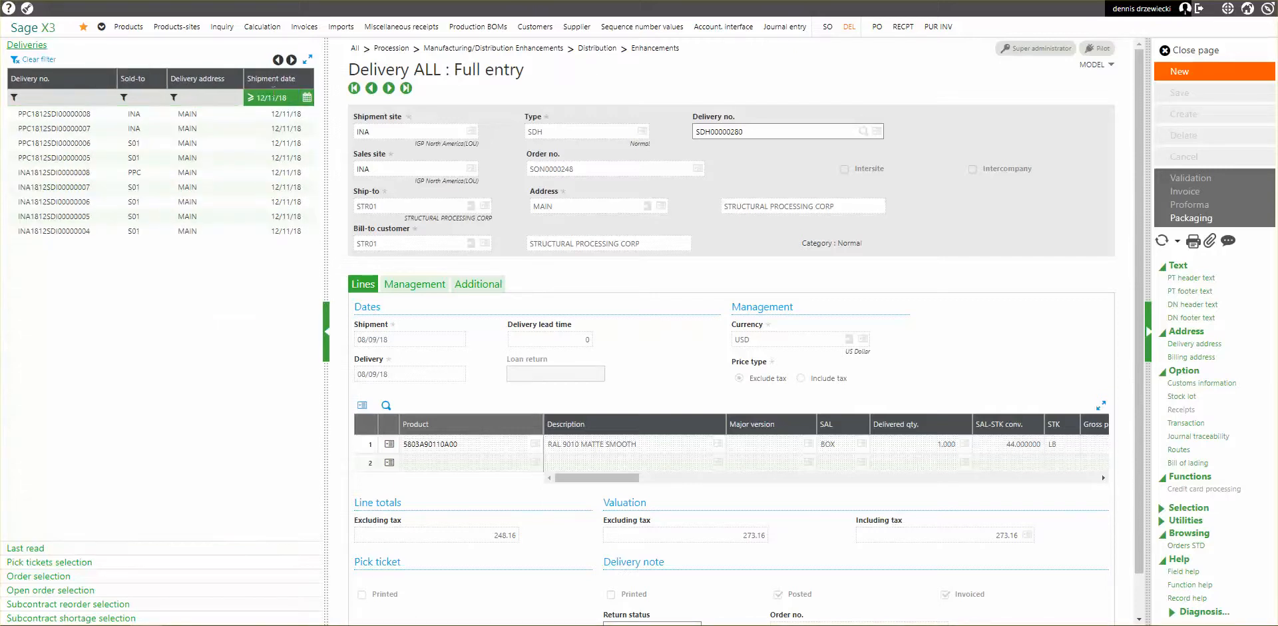
{"action": "left_click", "coordinate": [100, 118]}
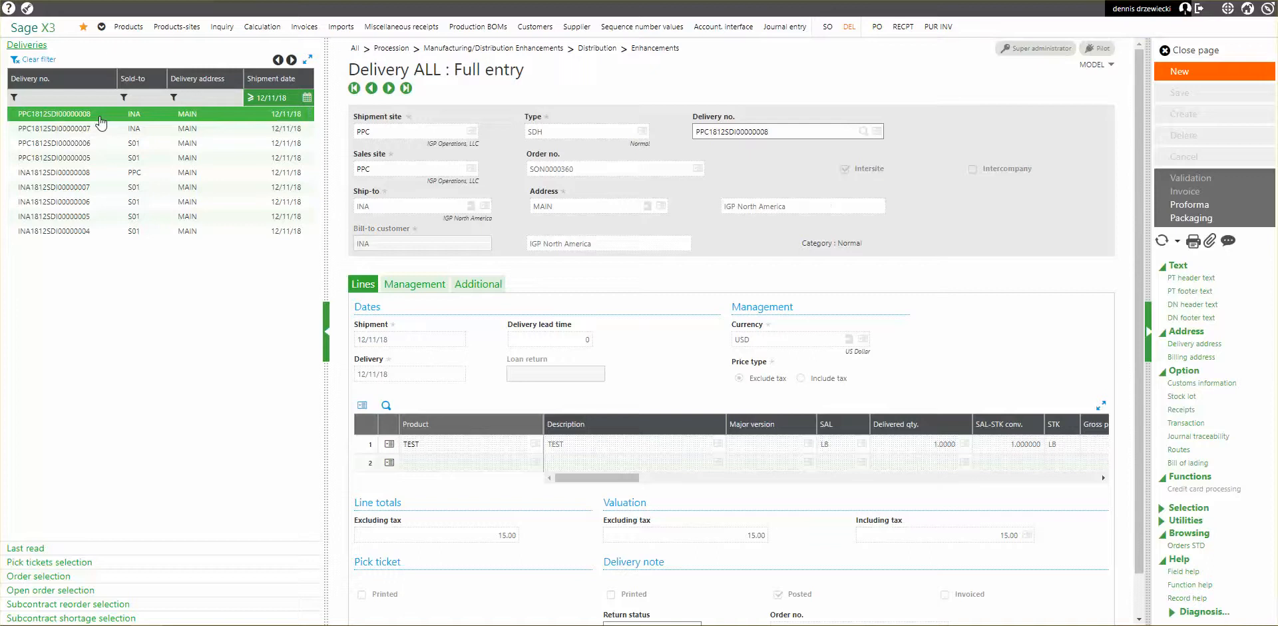
{"action": "left_click", "coordinate": [1182, 191]}
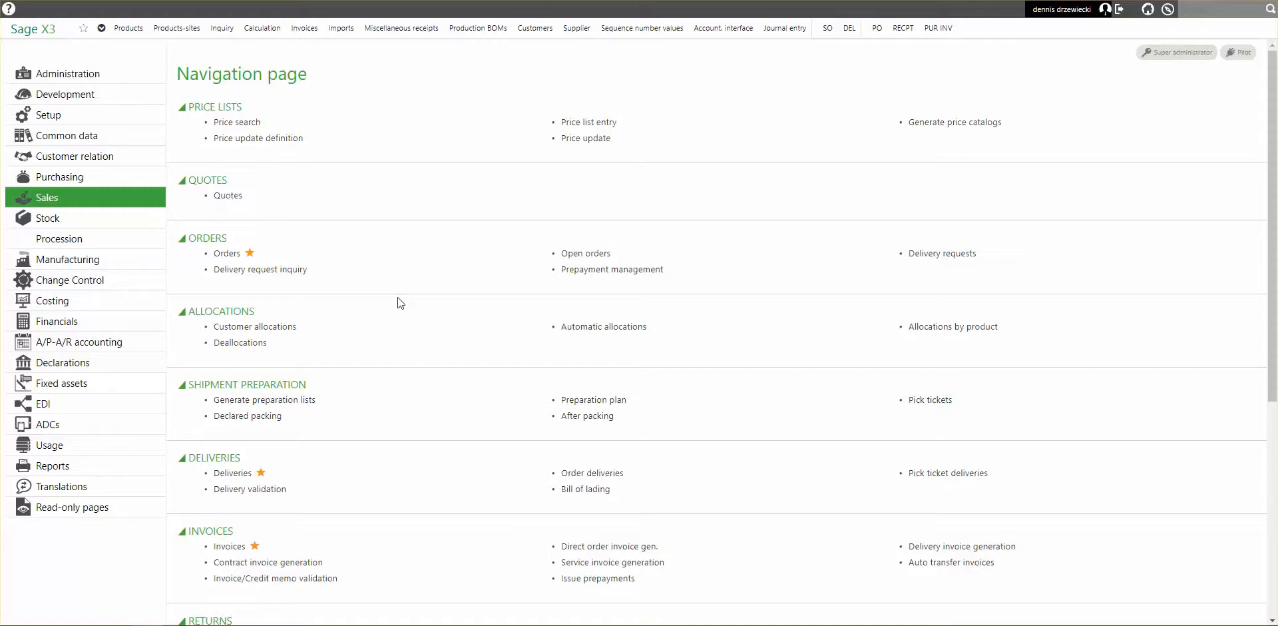
Start a new intersite transfer with the STD transaction from storage site PPC to destination site S01.
{"action": "left_click", "coordinate": [108, 219]}
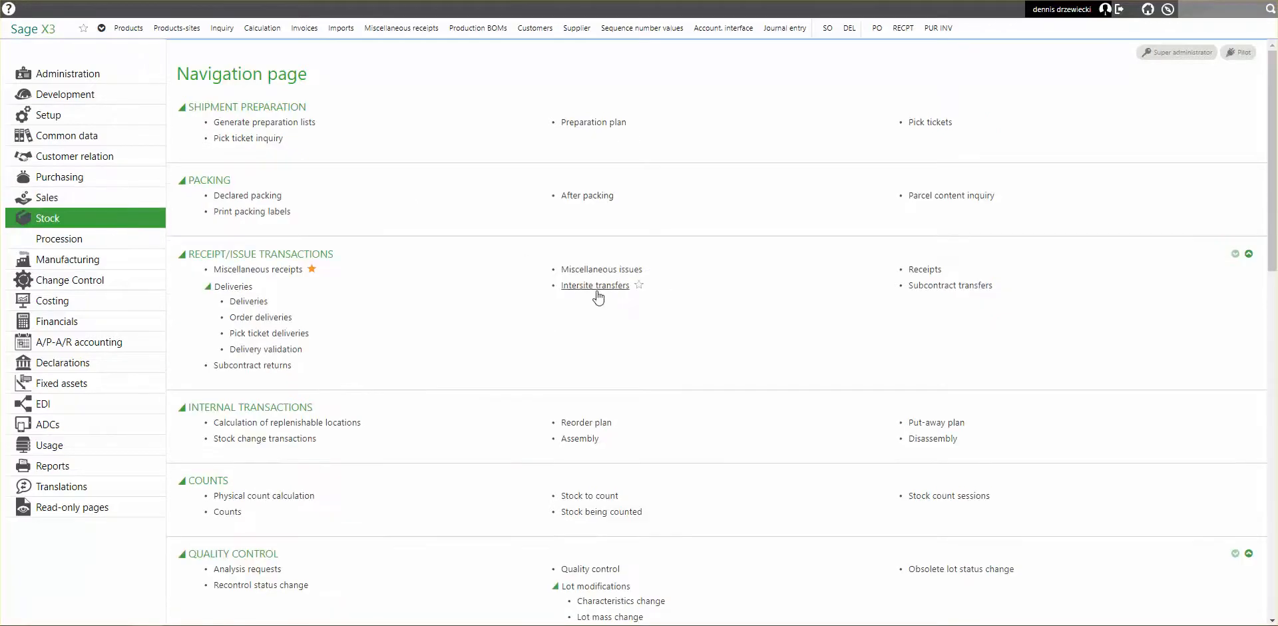
{"action": "left_click", "coordinate": [602, 290]}
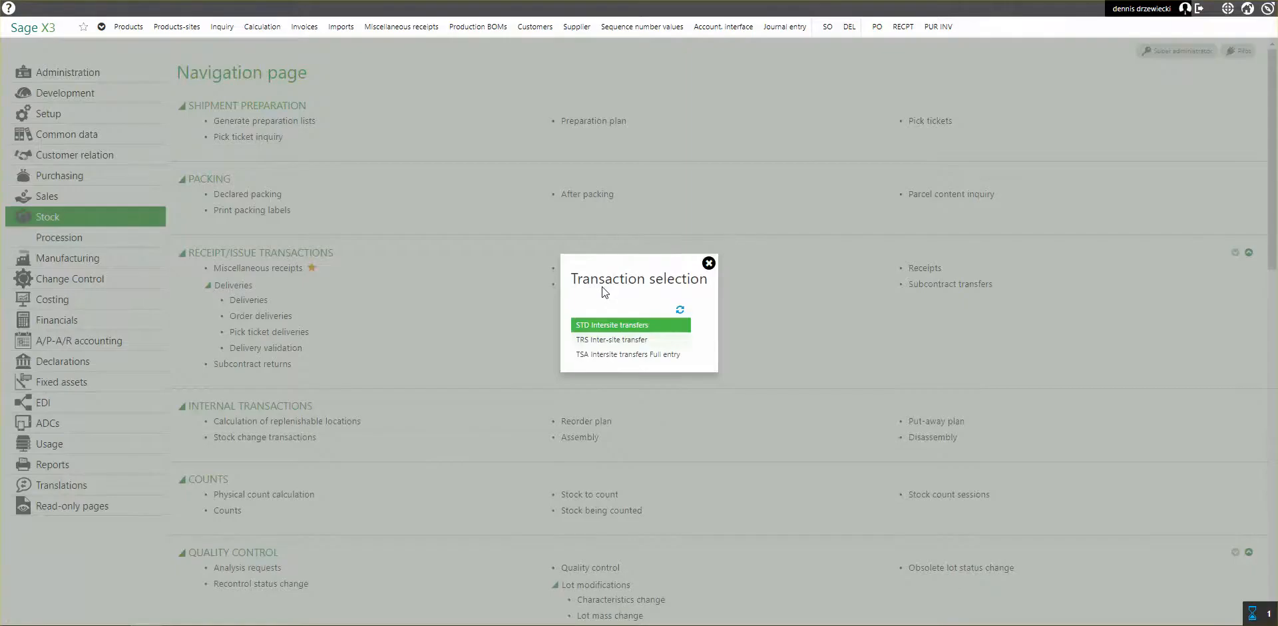
{"action": "left_click", "coordinate": [607, 324]}
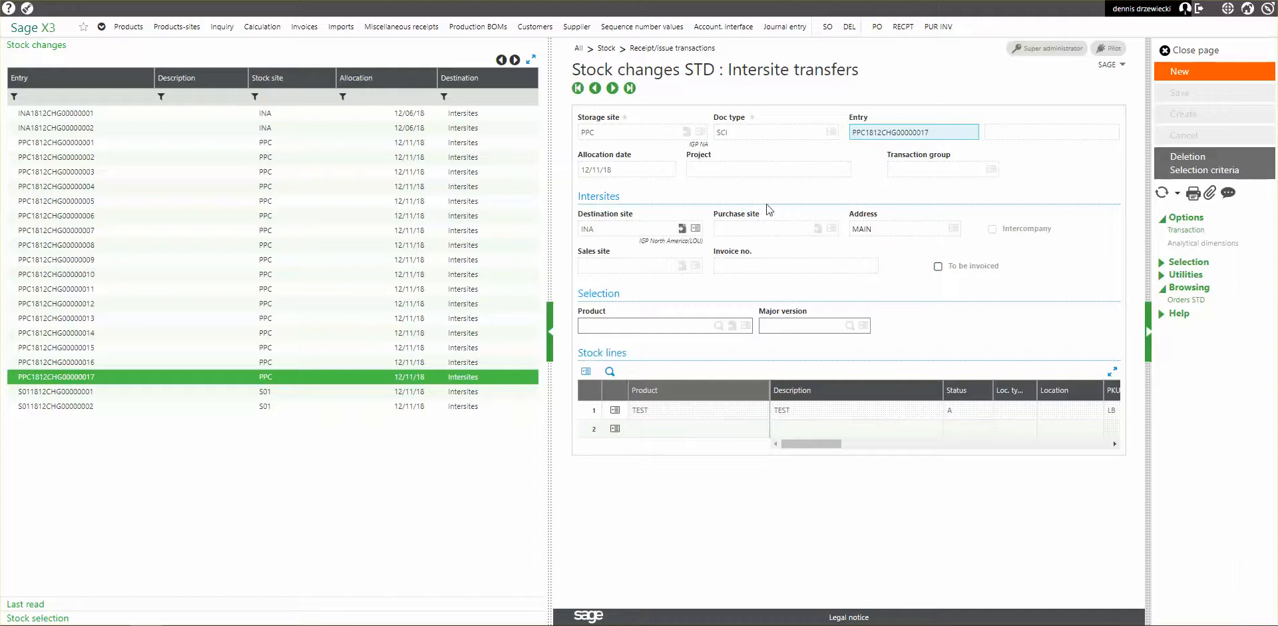
{"action": "left_click", "coordinate": [1185, 72]}
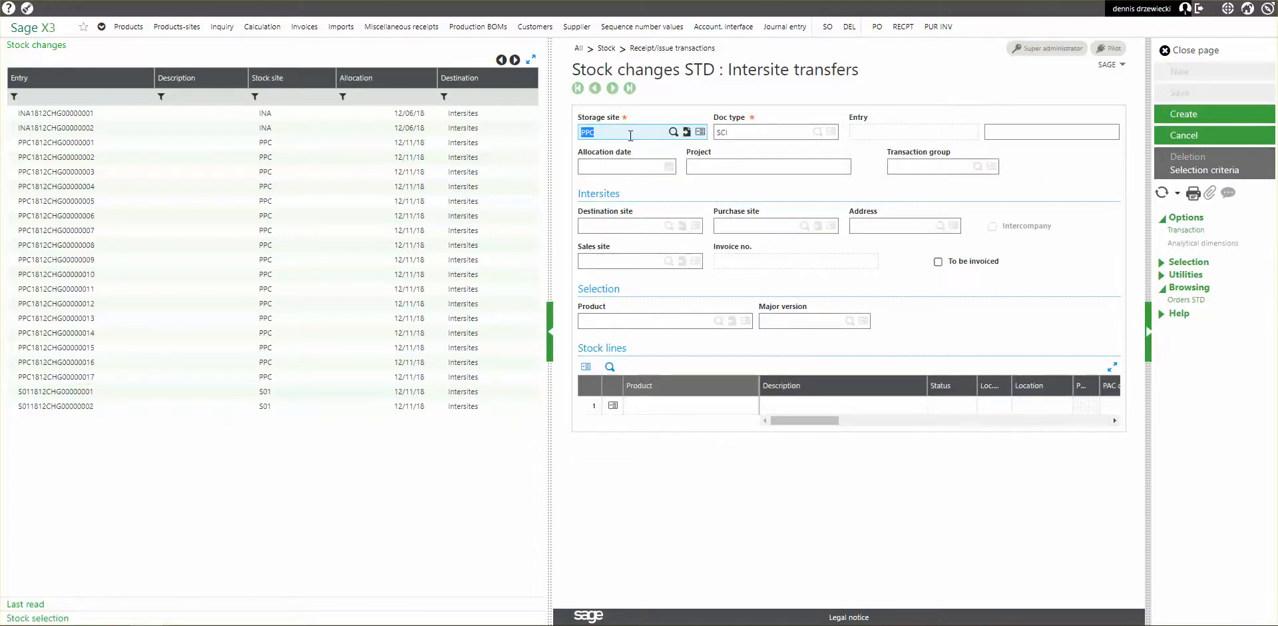
{"action": "key", "text": "Tab"}
{"action": "left_click", "coordinate": [601, 228]}
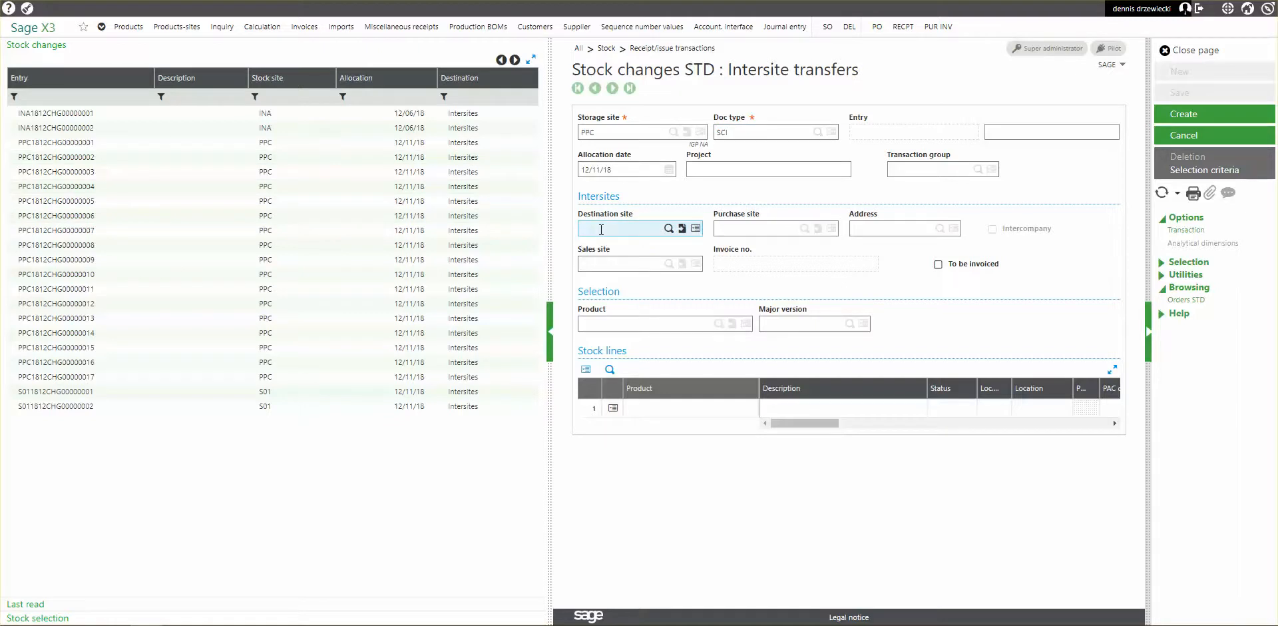
{"action": "type", "text": "s01"}
{"action": "key", "text": "Tab"}
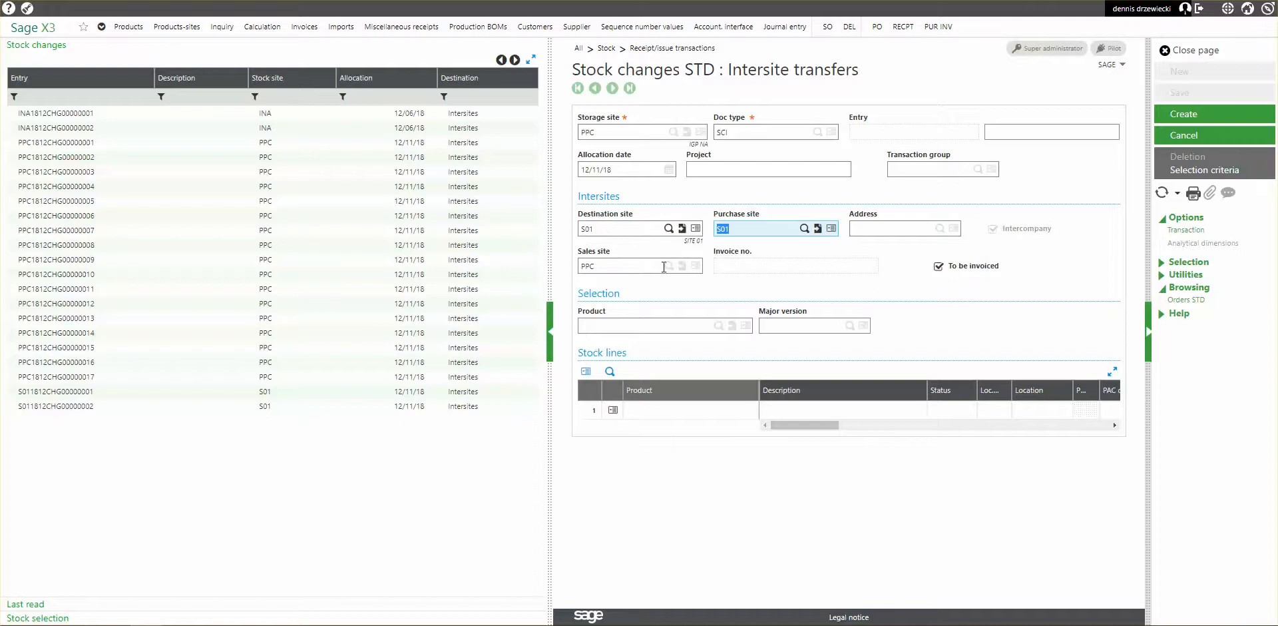
Select product TEST for the transfer and add its available status A stock as a stock line.
{"action": "left_click", "coordinate": [635, 326]}
{"action": "type", "text": "test"}
{"action": "key", "text": "Tab"}
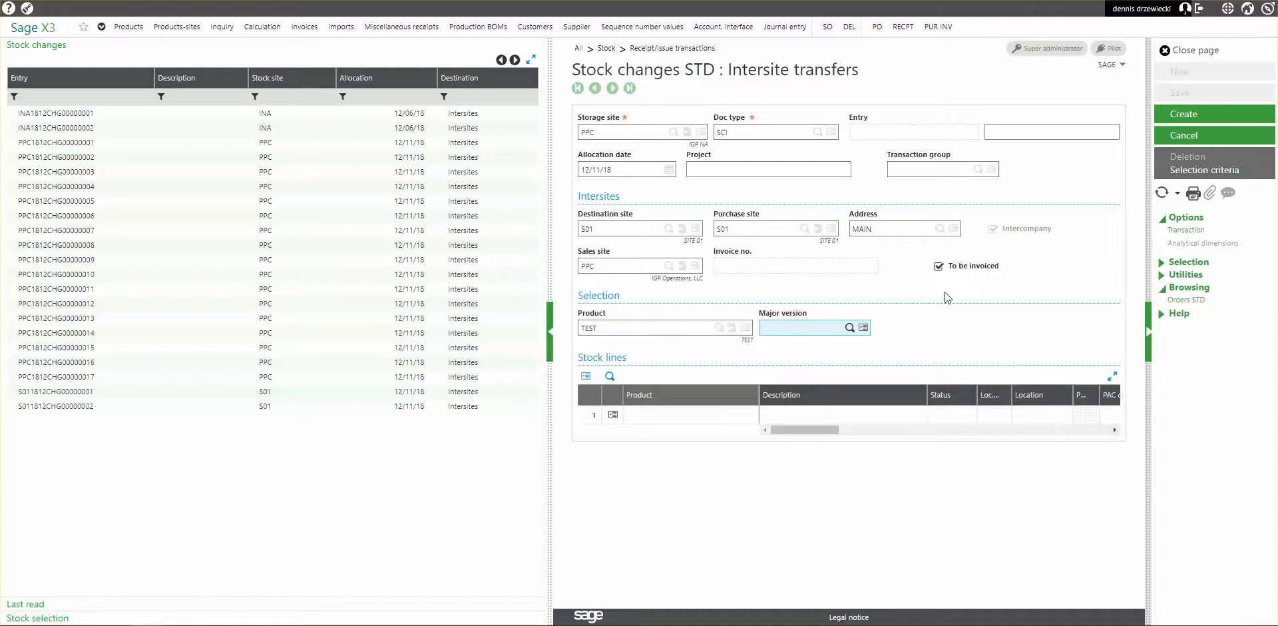
{"action": "left_click", "coordinate": [669, 420]}
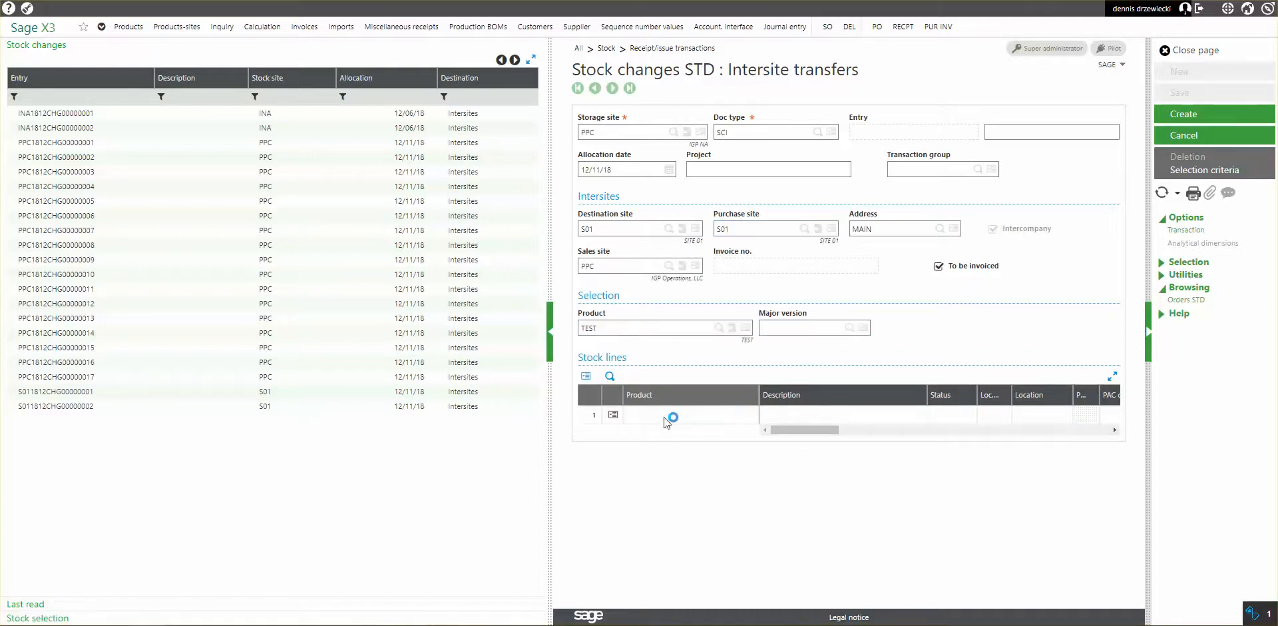
{"action": "left_click", "coordinate": [45, 618]}
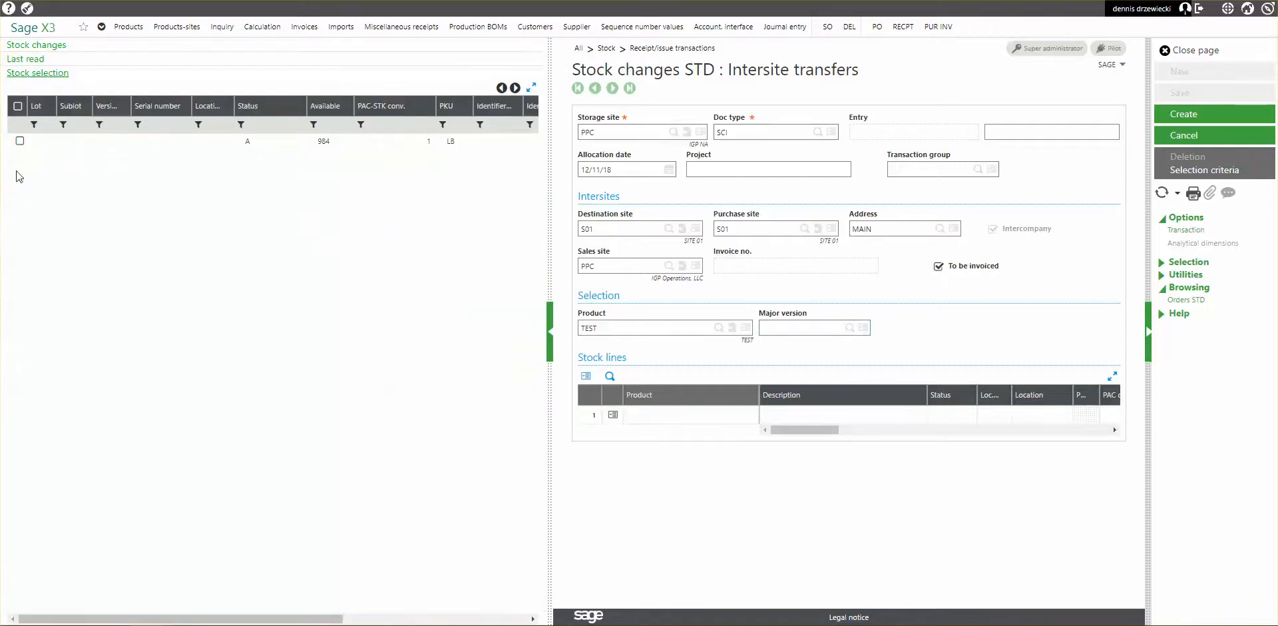
{"action": "left_click", "coordinate": [20, 141]}
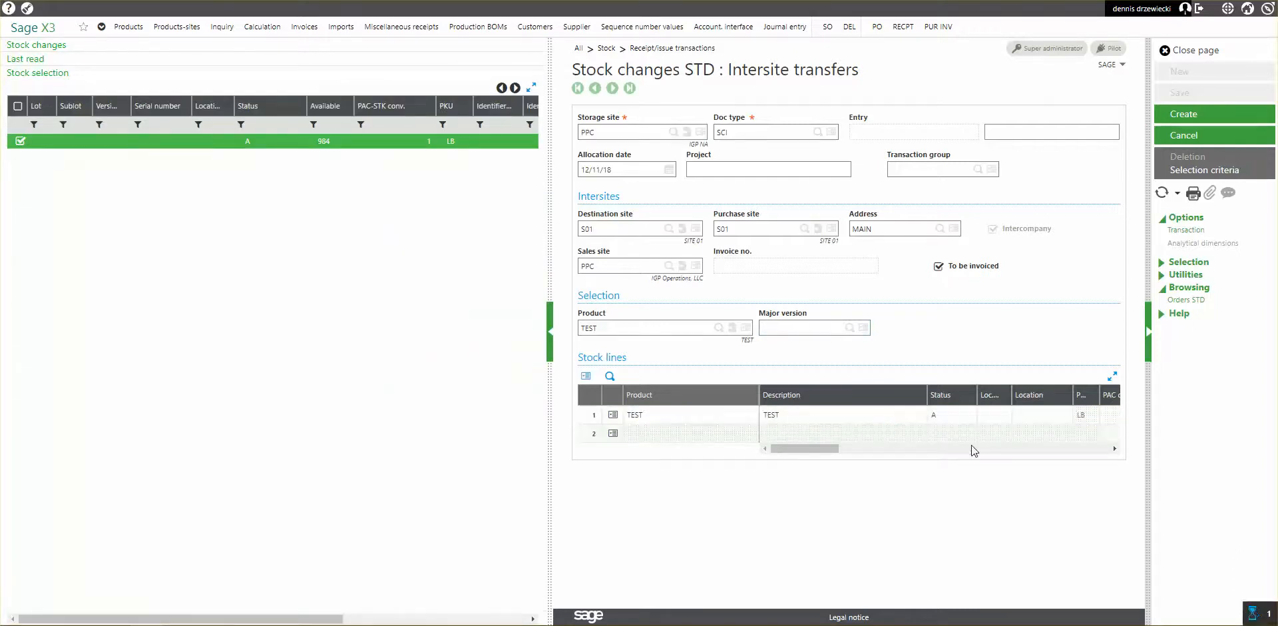
Set the TEST line's price excluding tax to 50, create the intersite transfer, and close the page.
{"action": "key", "text": "Tab"}
{"action": "left_click_drag", "start_coordinate": [937, 448], "coordinate": [1075, 447]}
{"action": "left_click", "coordinate": [1088, 417]}
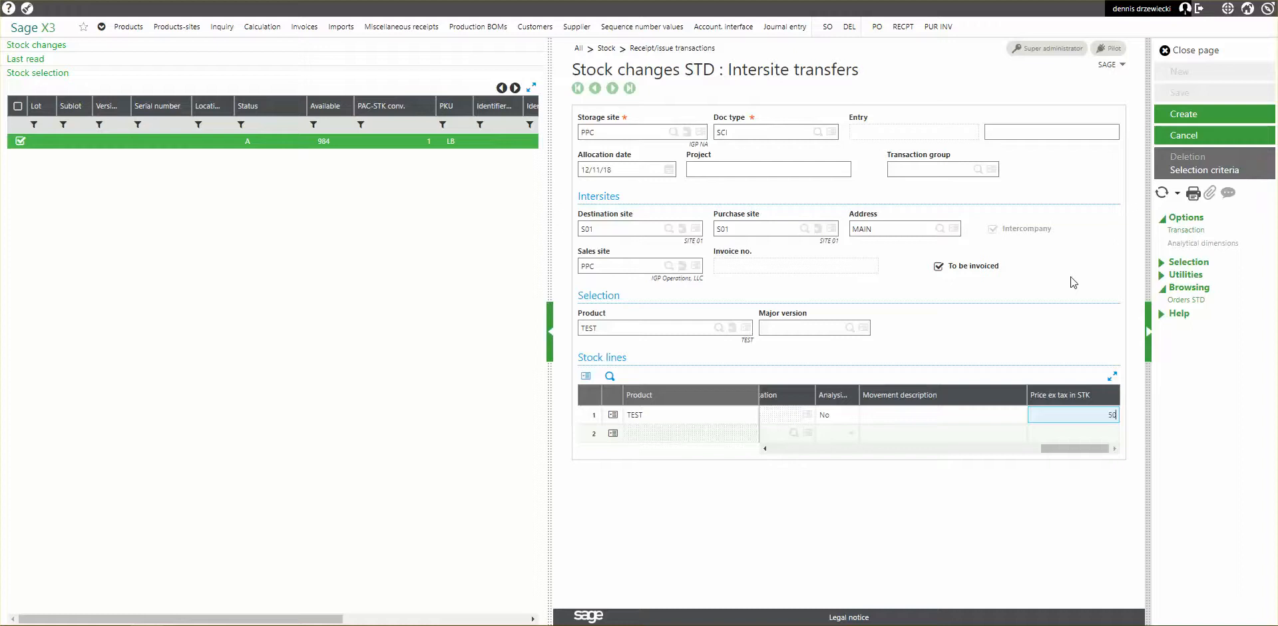
{"action": "key", "text": "Tab"}
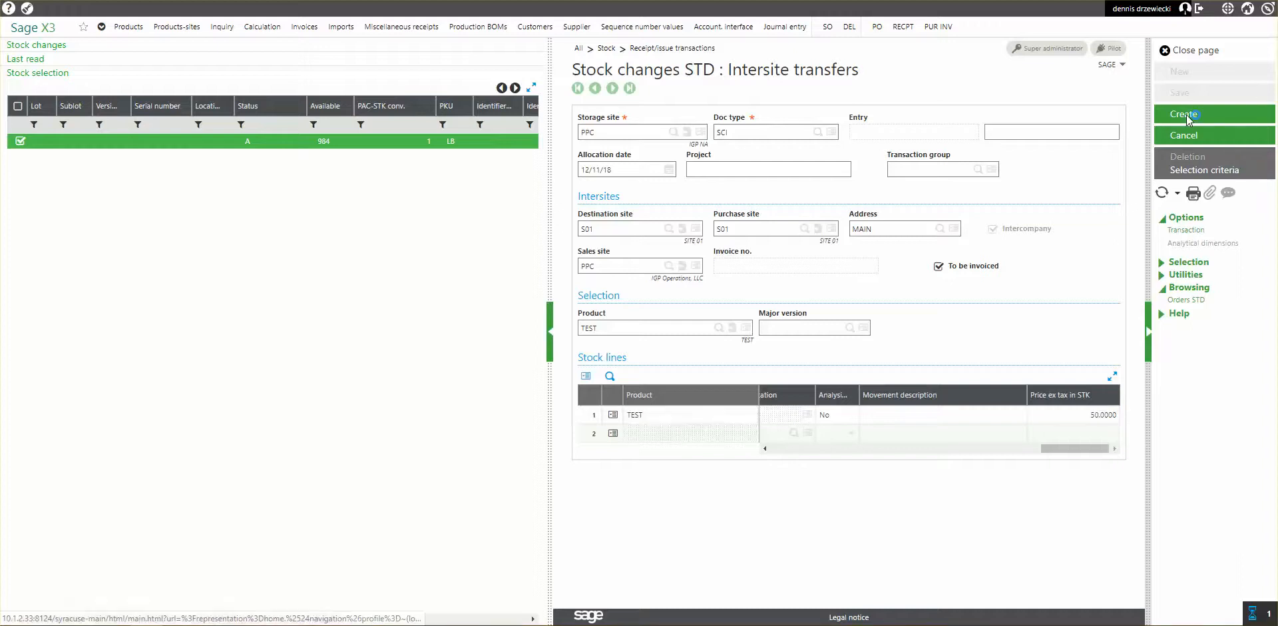
{"action": "left_click", "coordinate": [1183, 114]}
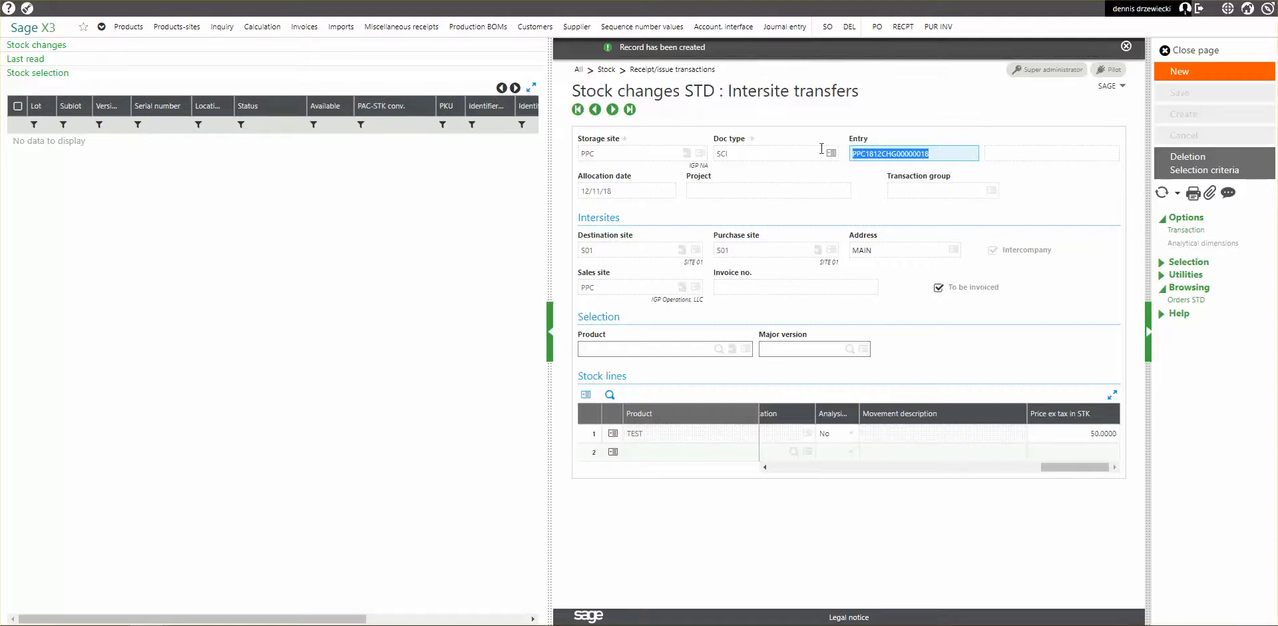
{"action": "left_click", "coordinate": [1189, 51]}
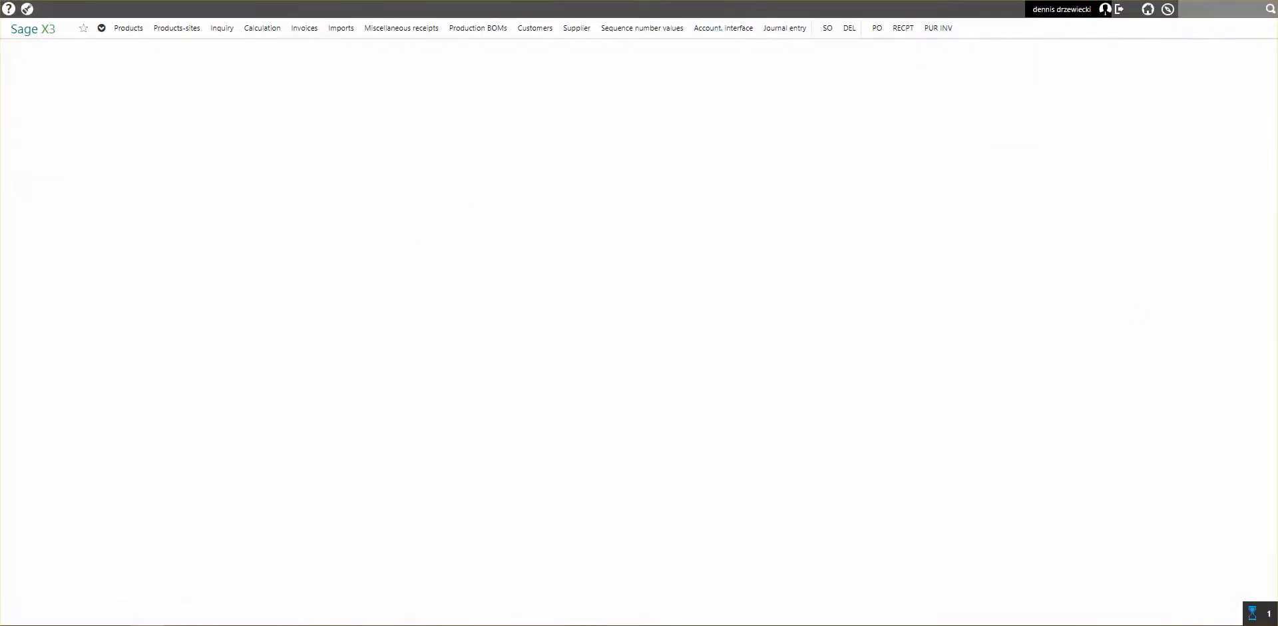
Run the stock accounting interface with processing date 12/11/18 by allocation date, and close its log.
{"action": "left_click", "coordinate": [724, 28]}
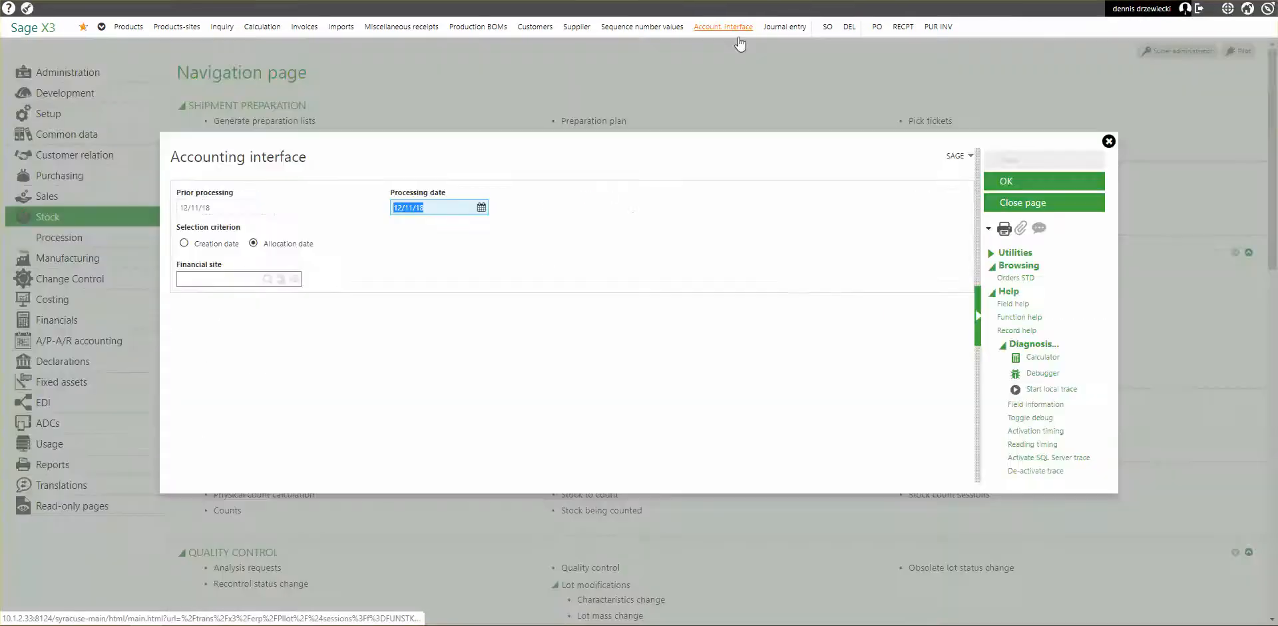
{"action": "left_click", "coordinate": [1002, 194]}
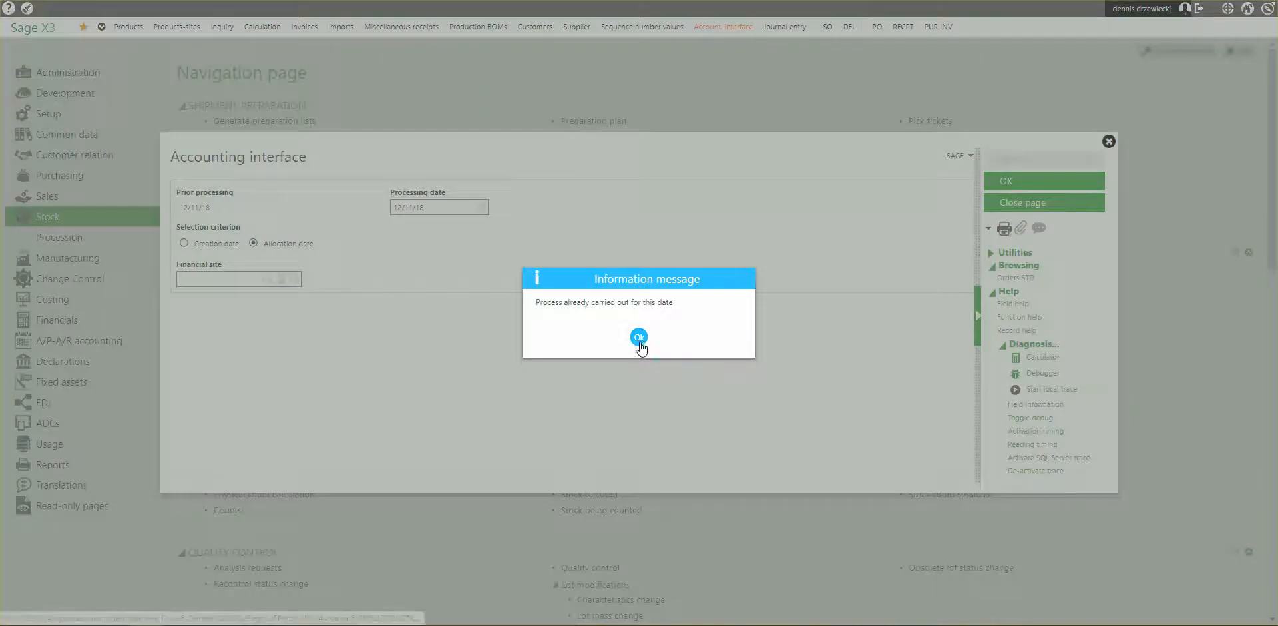
{"action": "left_click", "coordinate": [641, 341]}
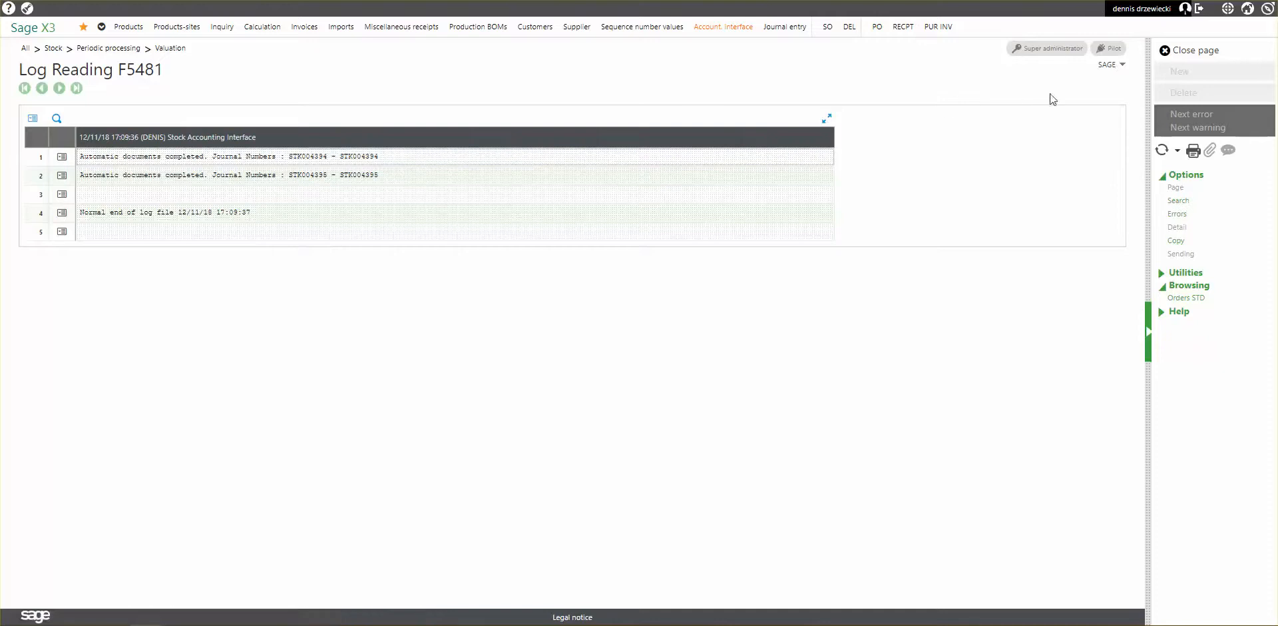
{"action": "left_click", "coordinate": [1191, 51]}
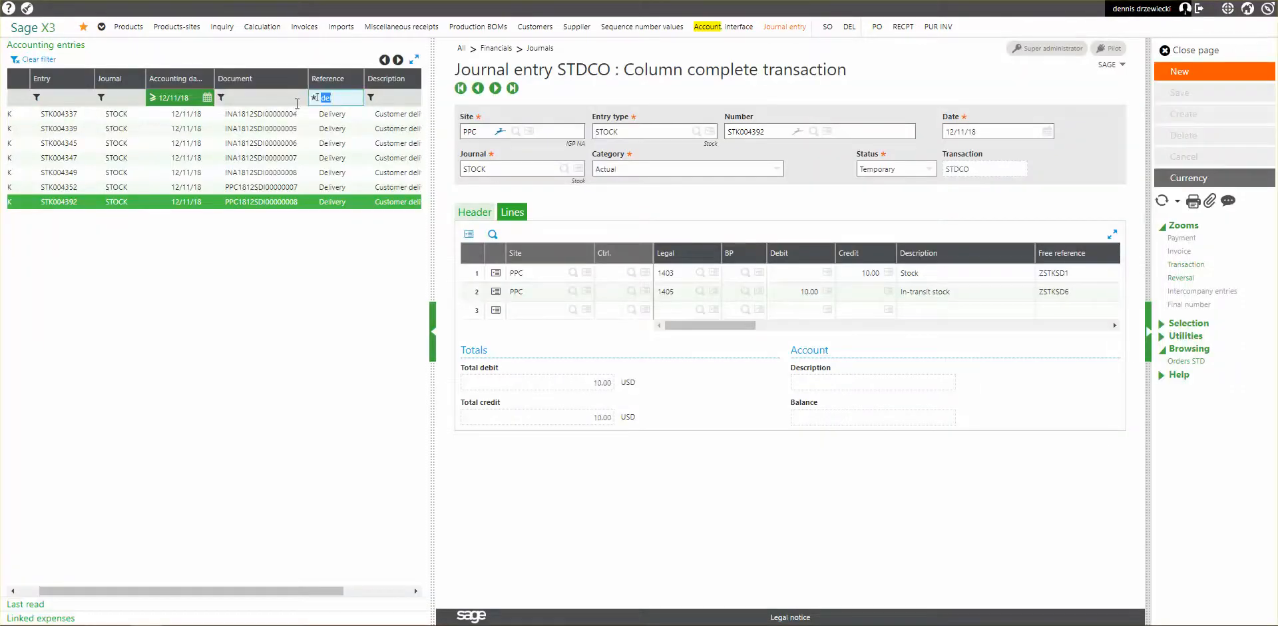
Replace the reference filter on the journal entries with "st", reapply the accounting date filter, and look through the latest stock change entries.
{"action": "key", "text": "BackSpace"}
{"action": "key", "text": "Return"}
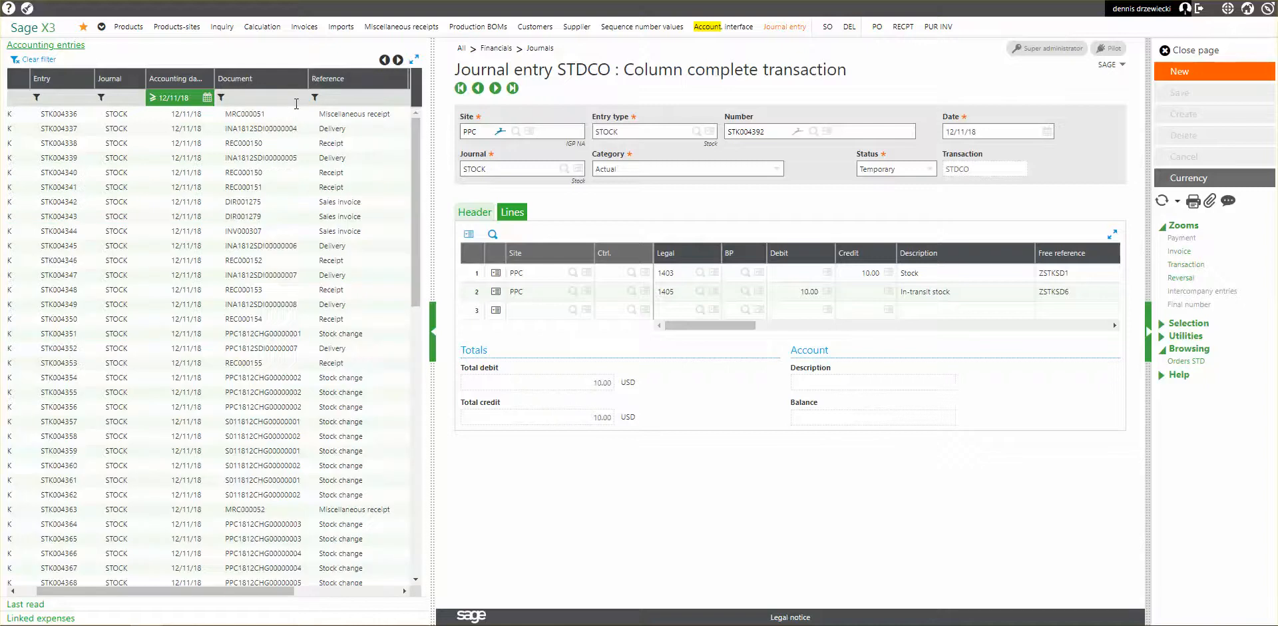
{"action": "left_click", "coordinate": [346, 103]}
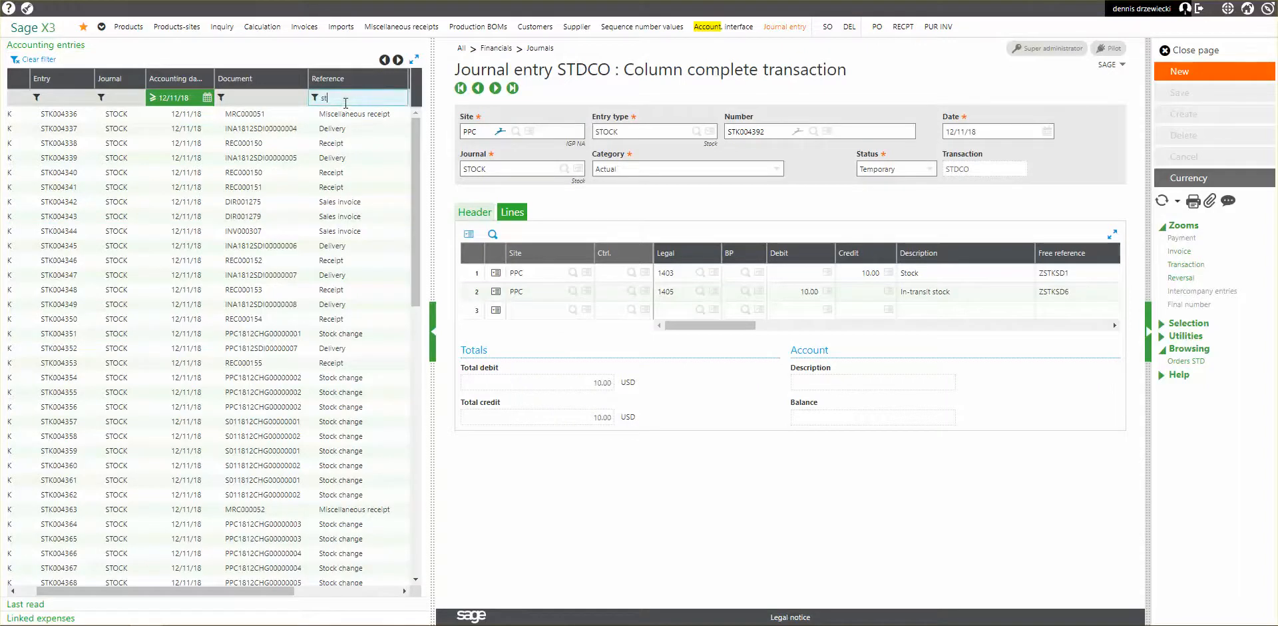
{"action": "key", "text": "Return"}
{"action": "scroll", "coordinate": [371, 349], "scroll_direction": "down", "scroll_amount": 3}
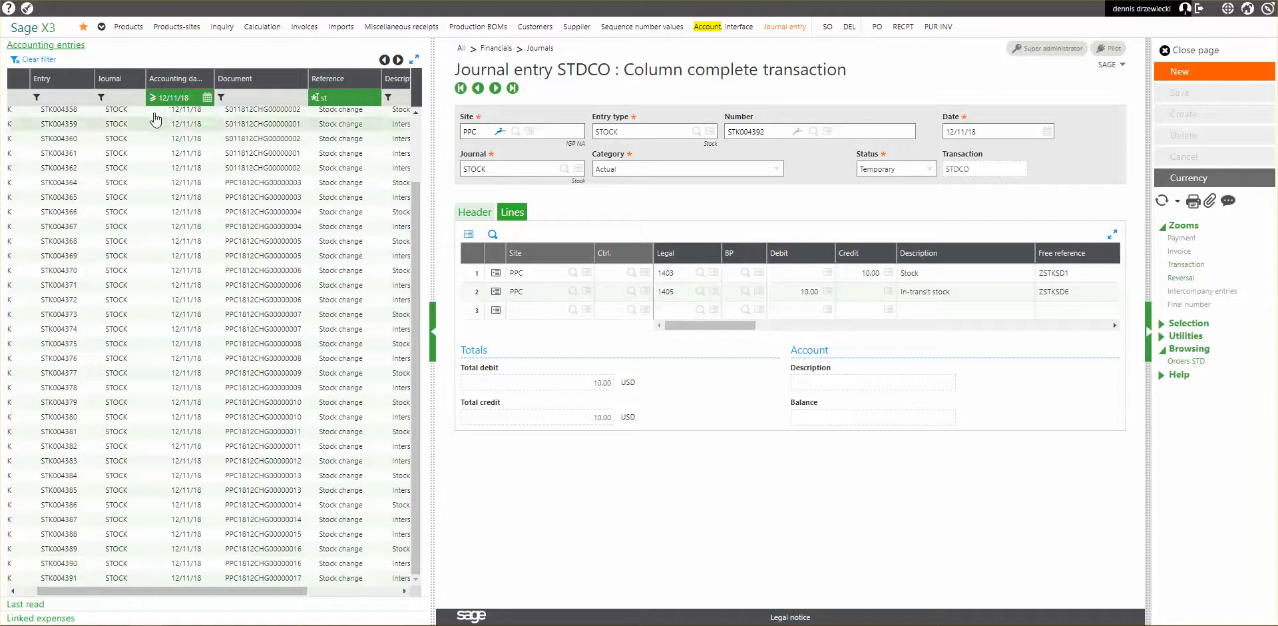
{"action": "left_click", "coordinate": [192, 97]}
{"action": "key", "text": "Return"}
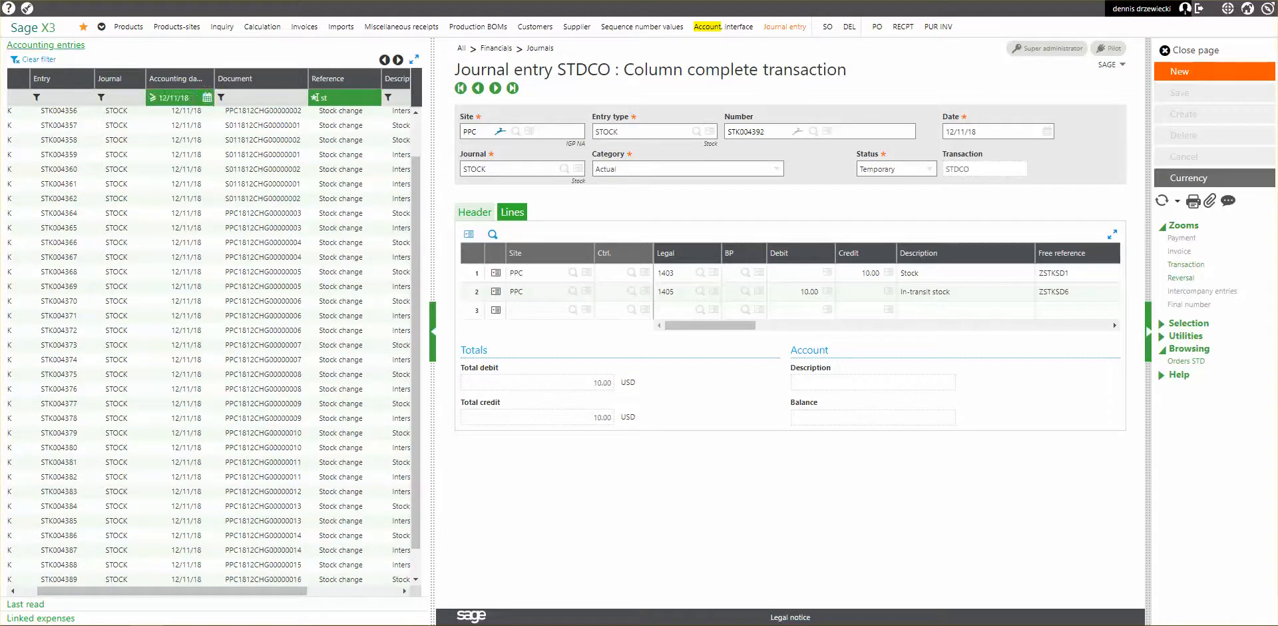
{"action": "left_click", "coordinate": [415, 579]}
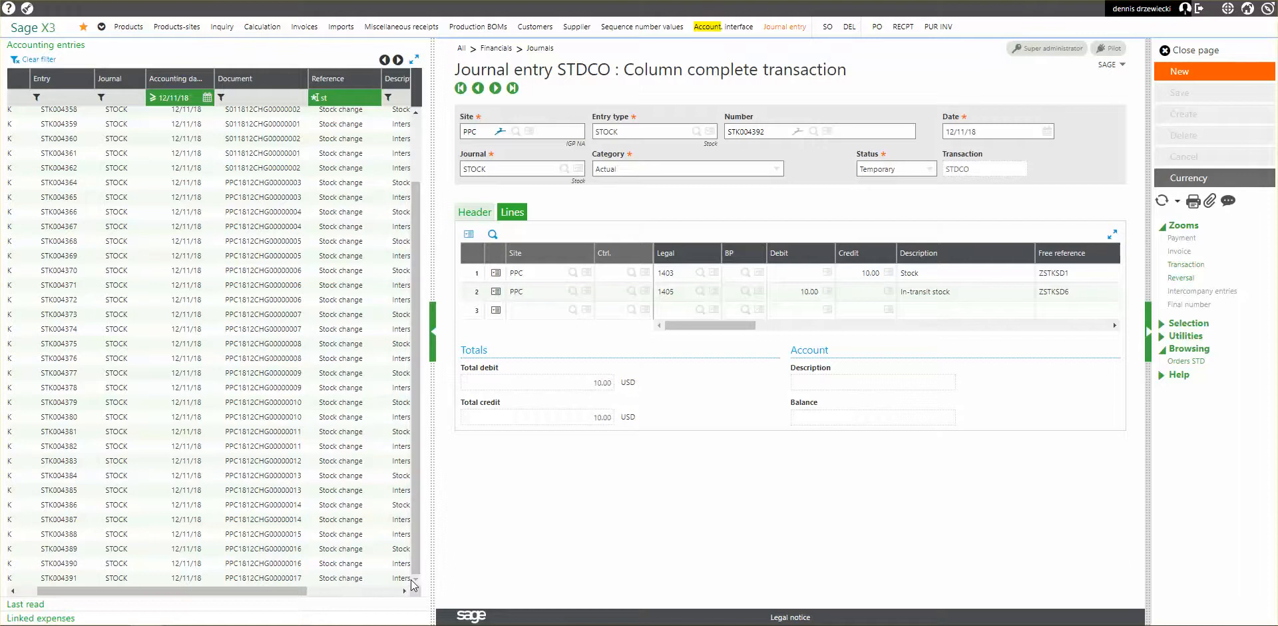
Remove the reference filter from the accounting entries, look through the list, and filter it by entry number 95.
{"action": "left_click", "coordinate": [313, 98]}
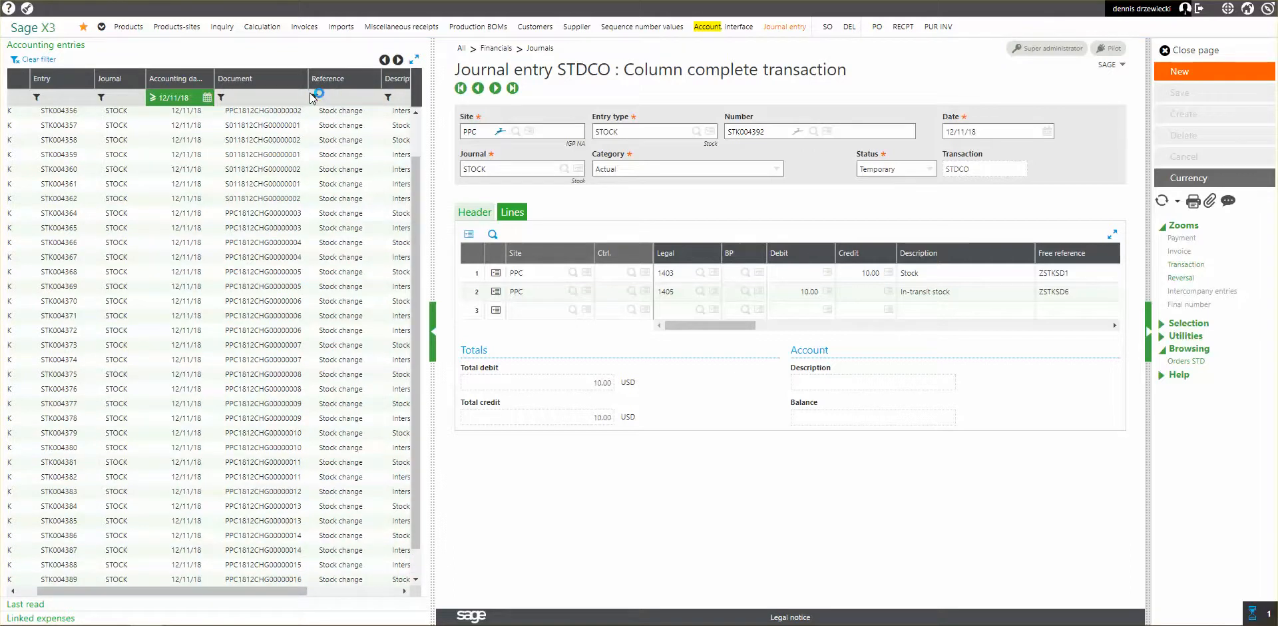
{"action": "scroll", "coordinate": [259, 328], "scroll_direction": "down", "scroll_amount": 9}
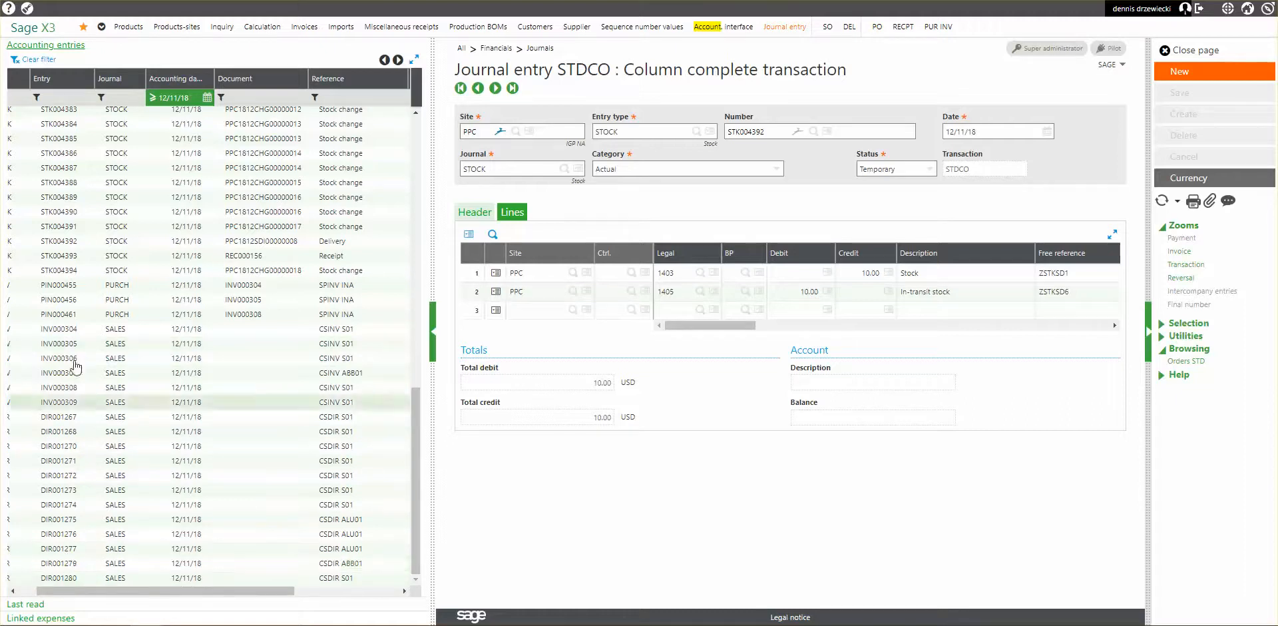
{"action": "left_click", "coordinate": [62, 98]}
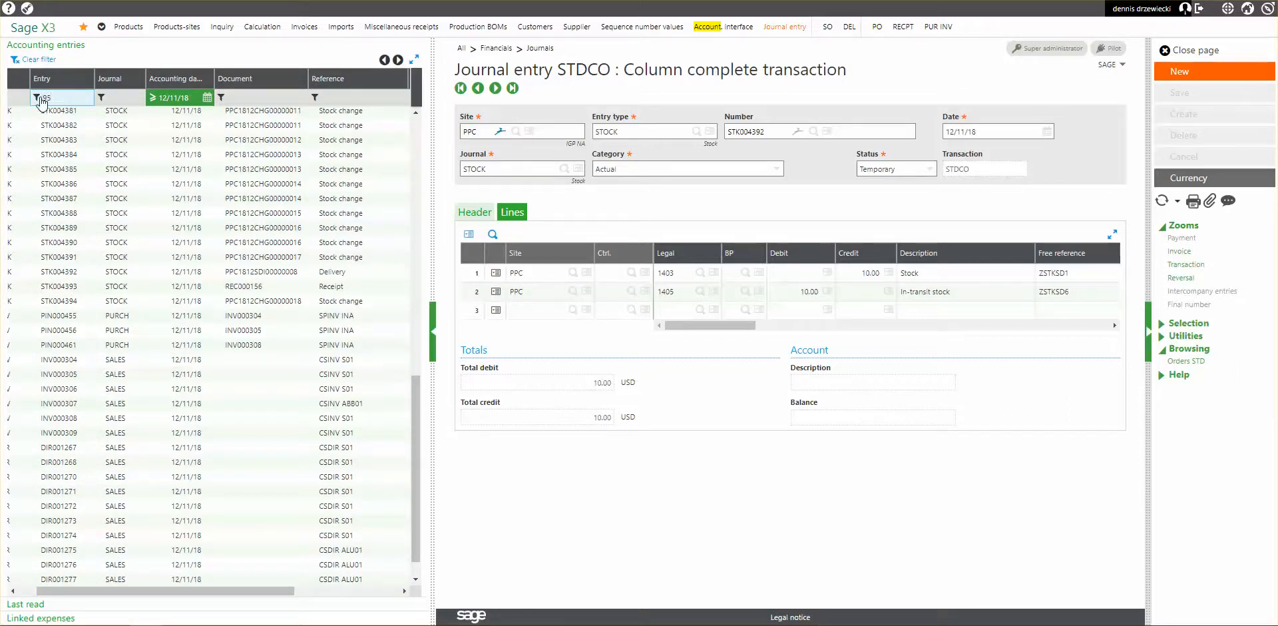
{"action": "left_click", "coordinate": [37, 98]}
{"action": "left_click", "coordinate": [47, 150]}
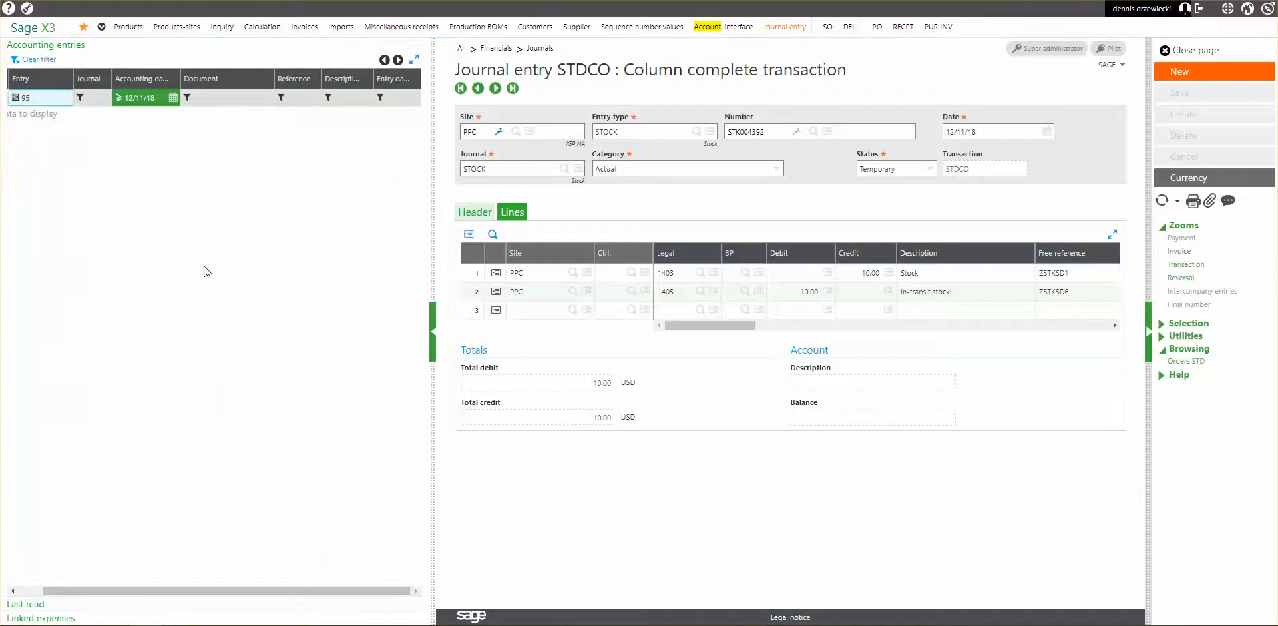
Reapply the 12/11/18 accounting date filter to refresh the entries matching 95.
{"action": "left_click", "coordinate": [158, 97]}
{"action": "key", "text": "Return"}
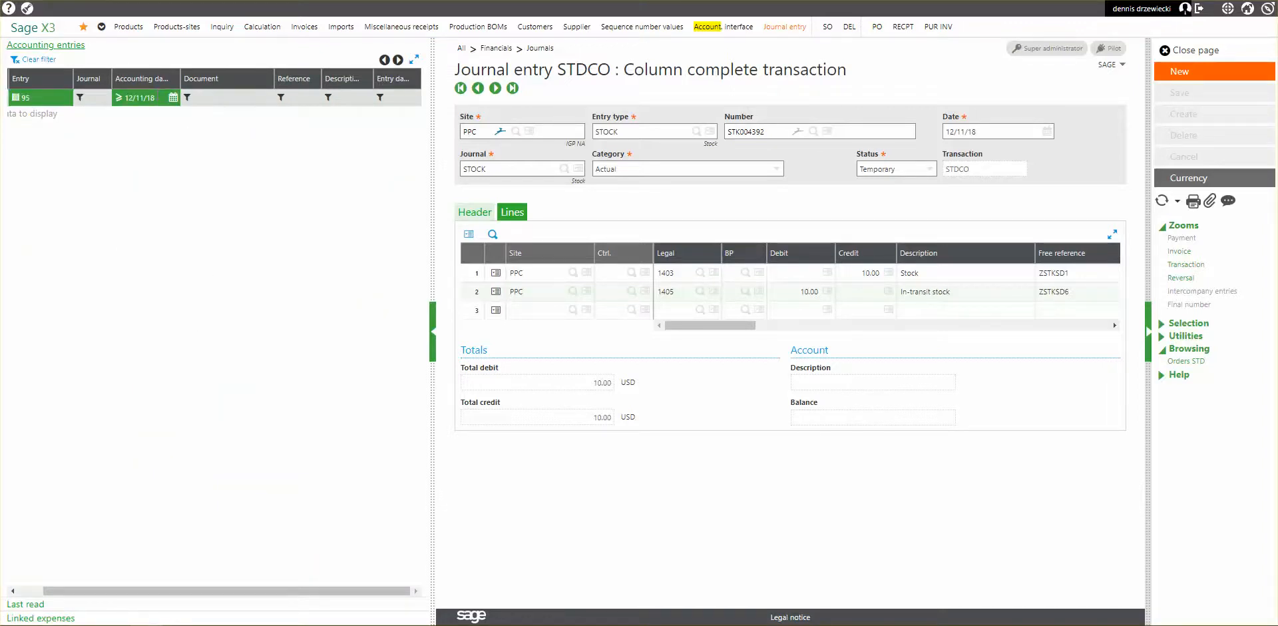
{"action": "left_click", "coordinate": [158, 97]}
{"action": "key", "text": "Return"}
{"action": "left_click", "coordinate": [164, 100]}
{"action": "key", "text": "Return"}
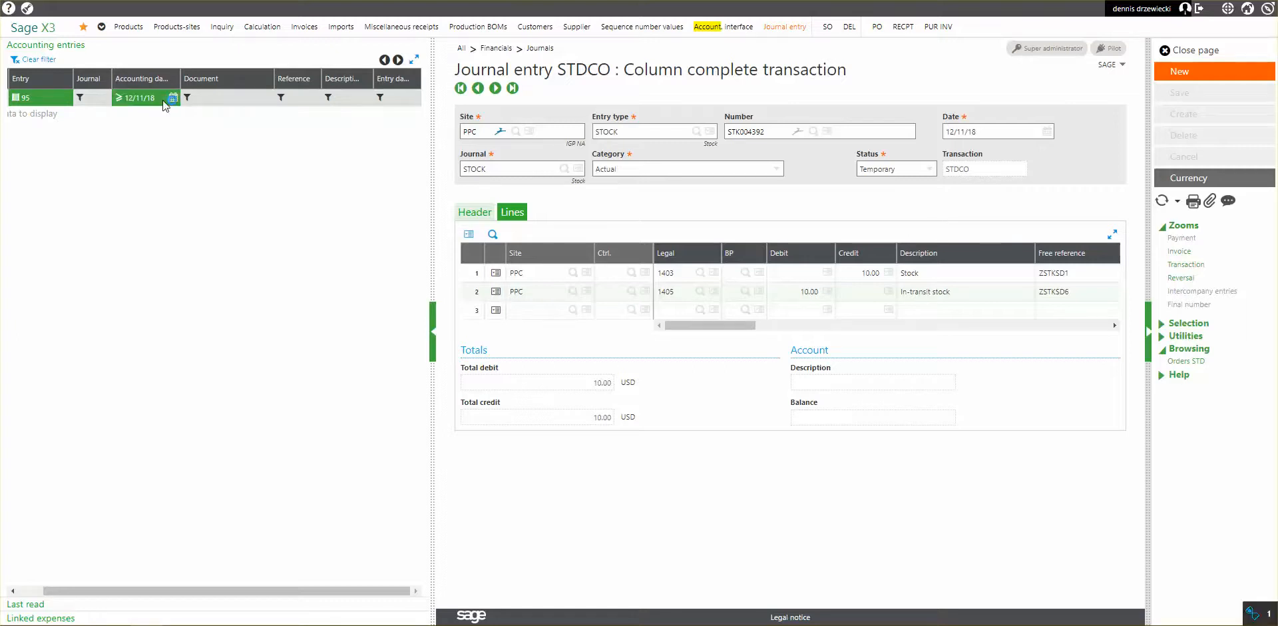
{"action": "left_click", "coordinate": [164, 100]}
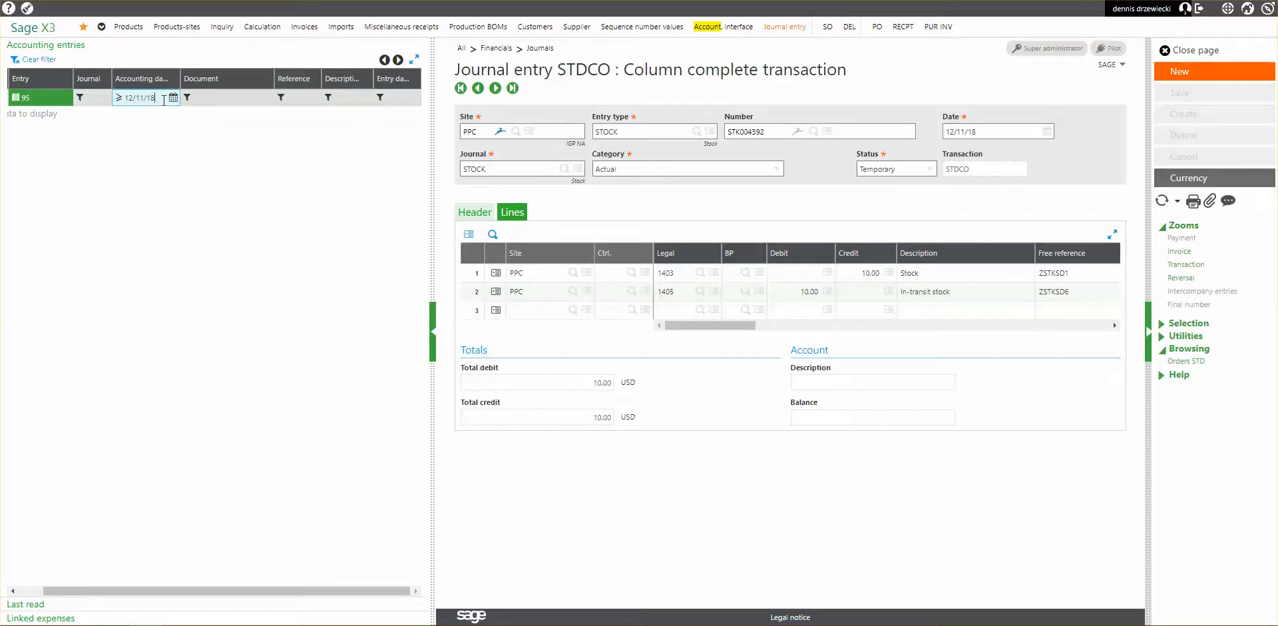